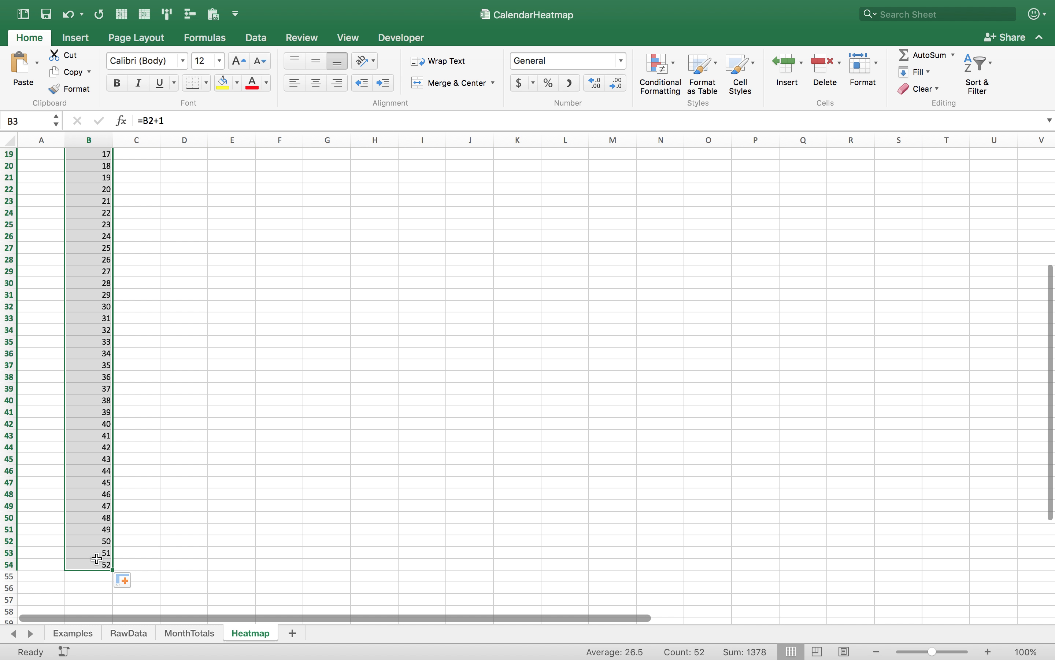
# - Enter 1/4/2015 in C3 as the Sunday of week 1 and fill the dates across to Saturday in I3
pyautogui.scroll(6, 102, 558)
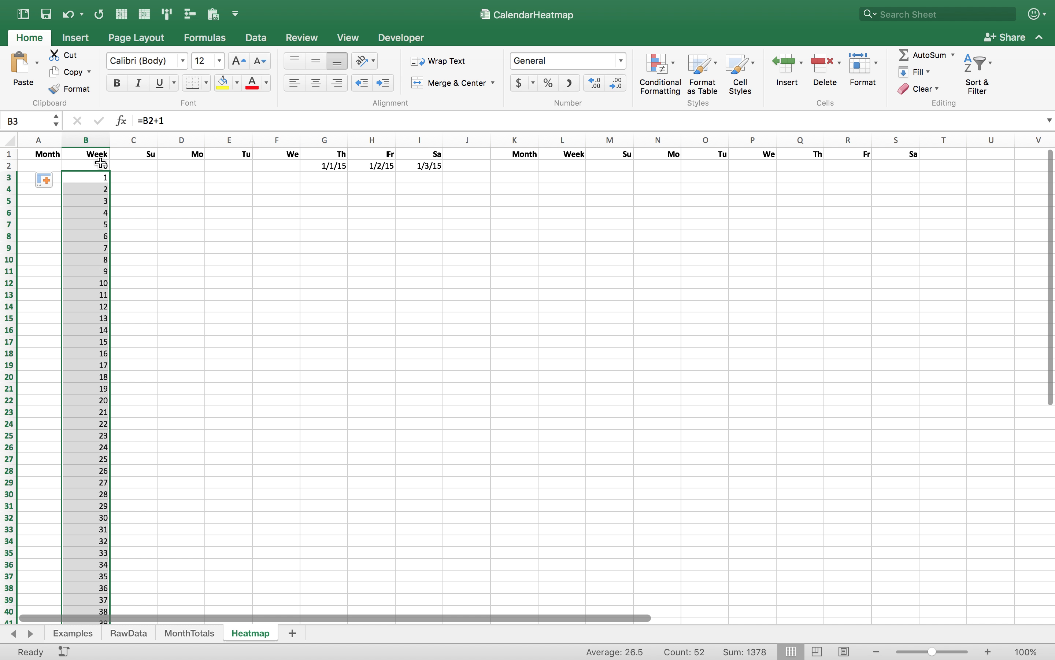
pyautogui.click(99, 166)
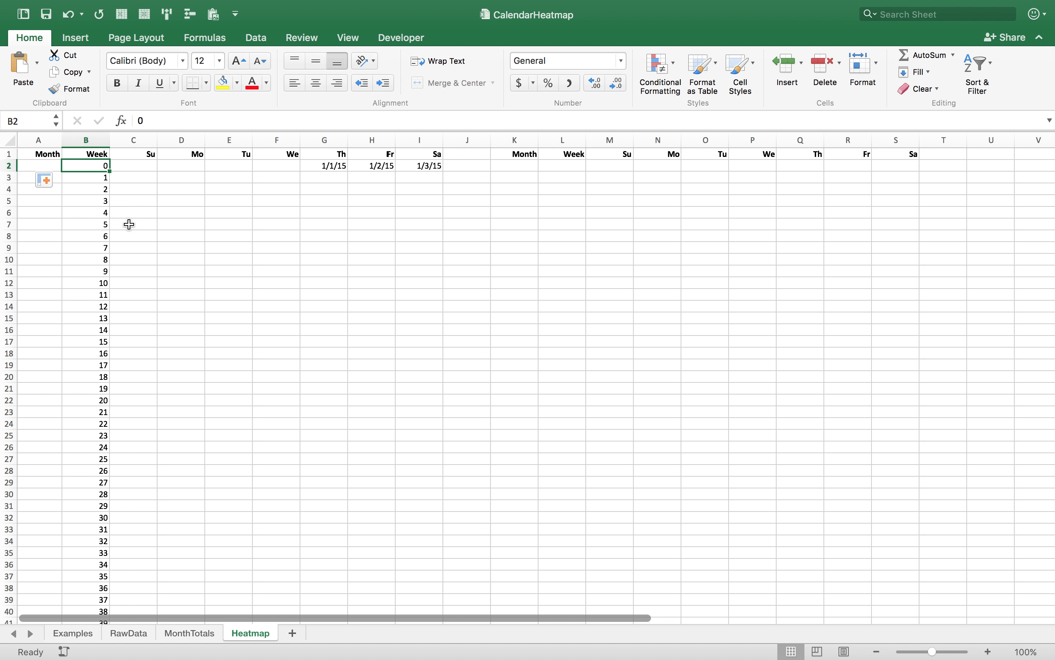
pyautogui.click(100, 179)
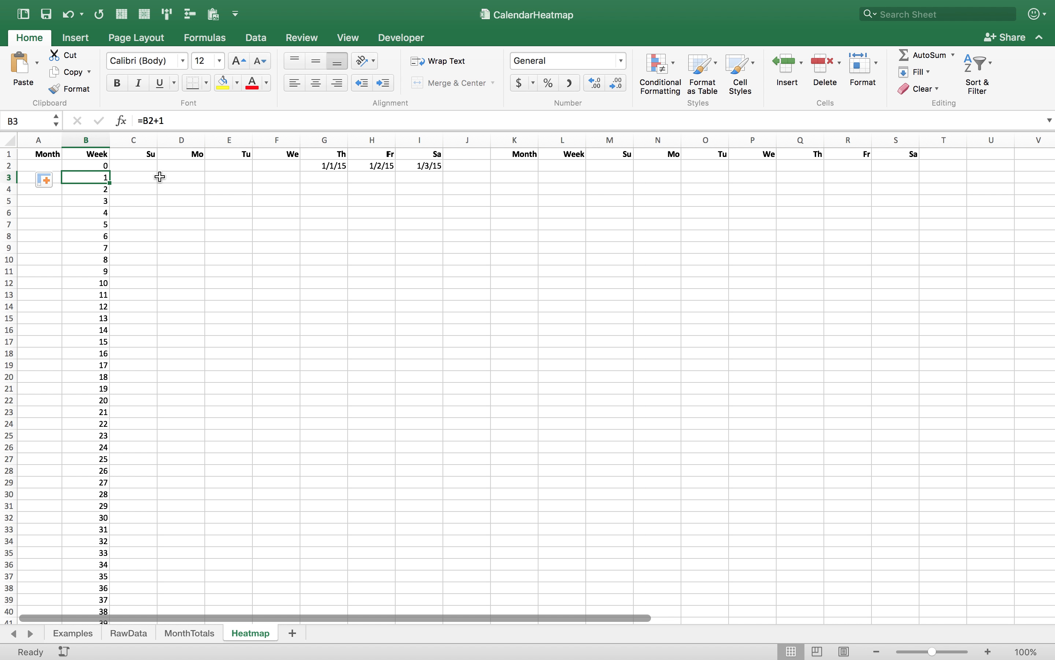
pyautogui.click(142, 176)
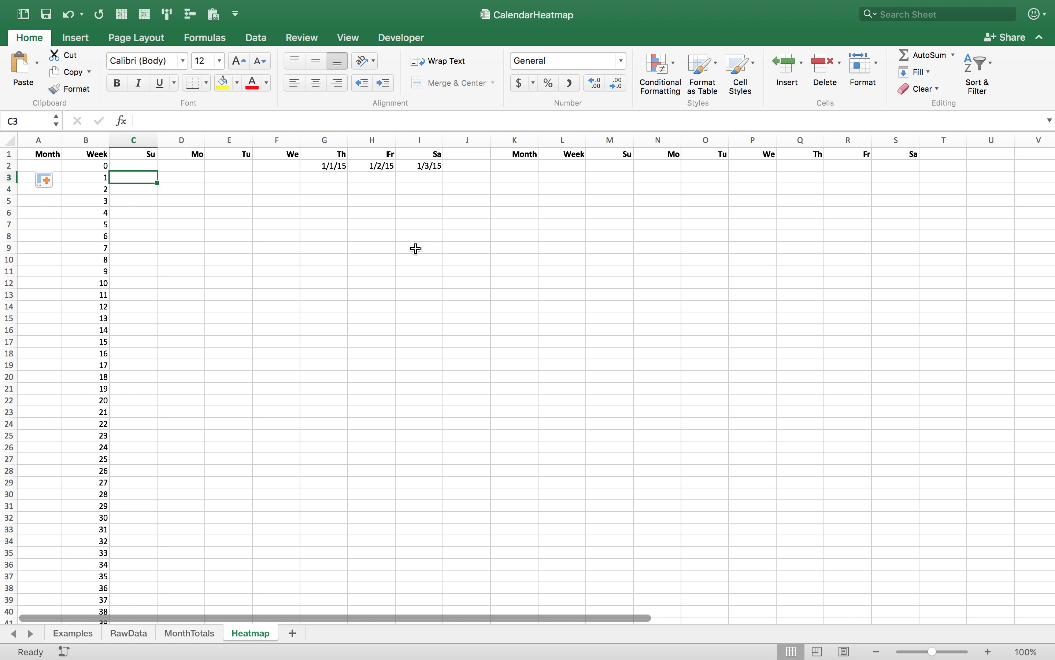
pyautogui.write('1/4/201')
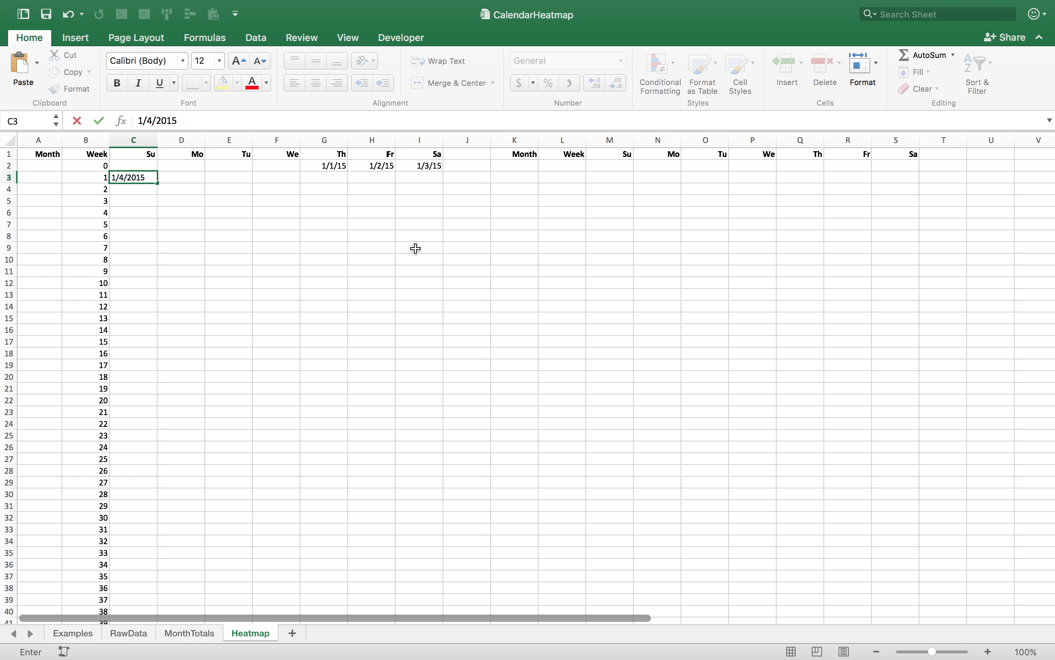
pyautogui.write('5')
pyautogui.press('Return')
pyautogui.click(144, 177)
pyautogui.moveTo(158, 185); pyautogui.dragTo(431, 181)
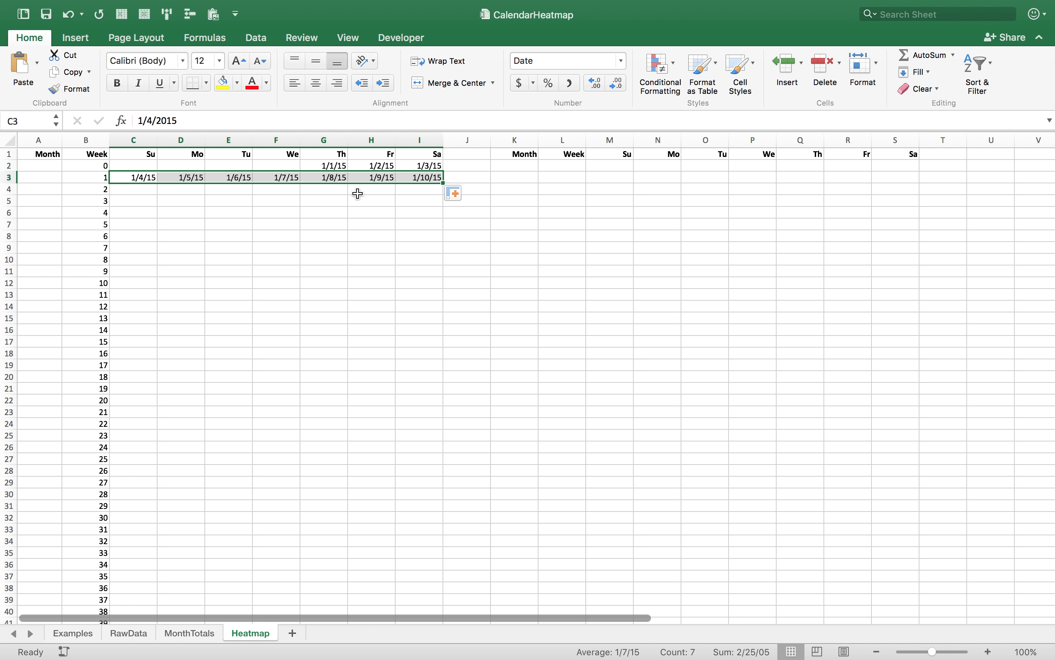
# - Enter =C3+7 in C4, then fill it across to I4 and down through week 52 in row 54
pyautogui.click(138, 187)
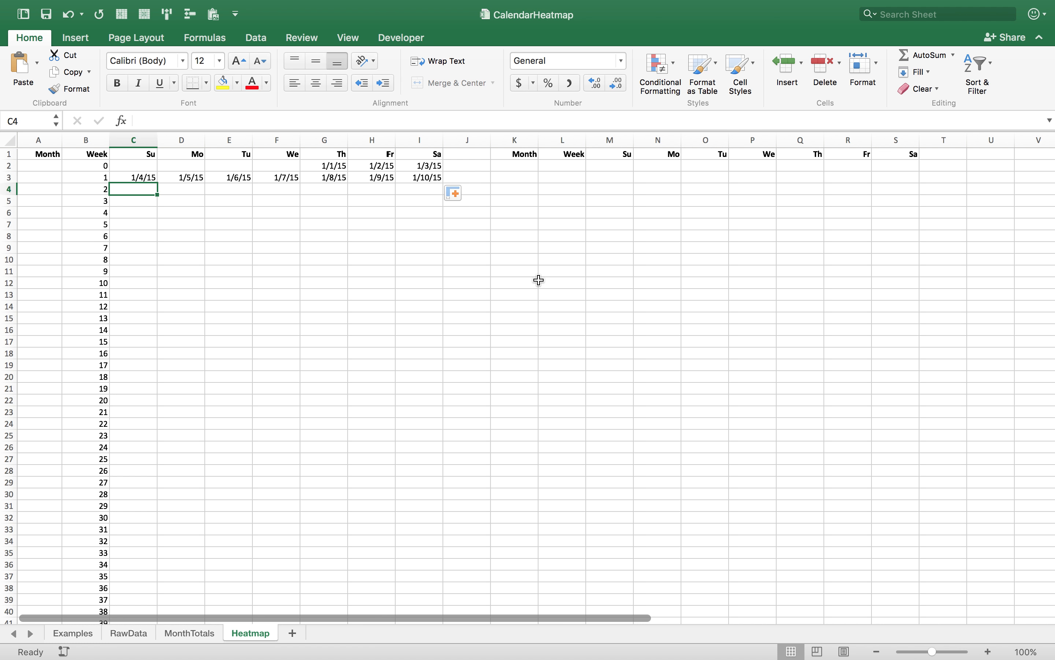
pyautogui.write('=')
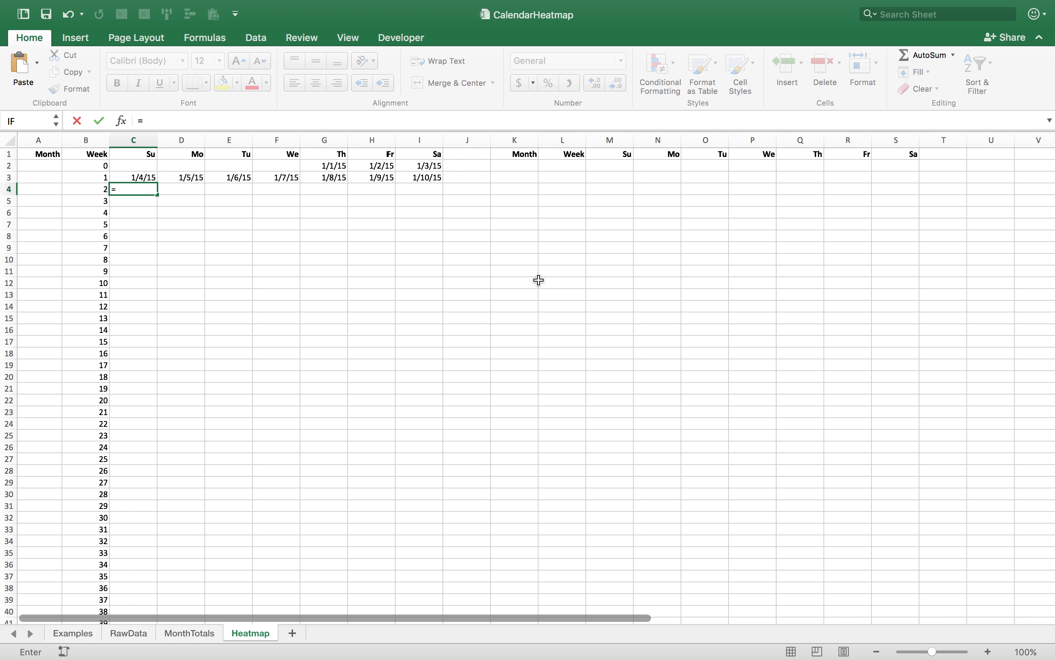
pyautogui.press('Up')
pyautogui.write('+7')
pyautogui.press('Return')
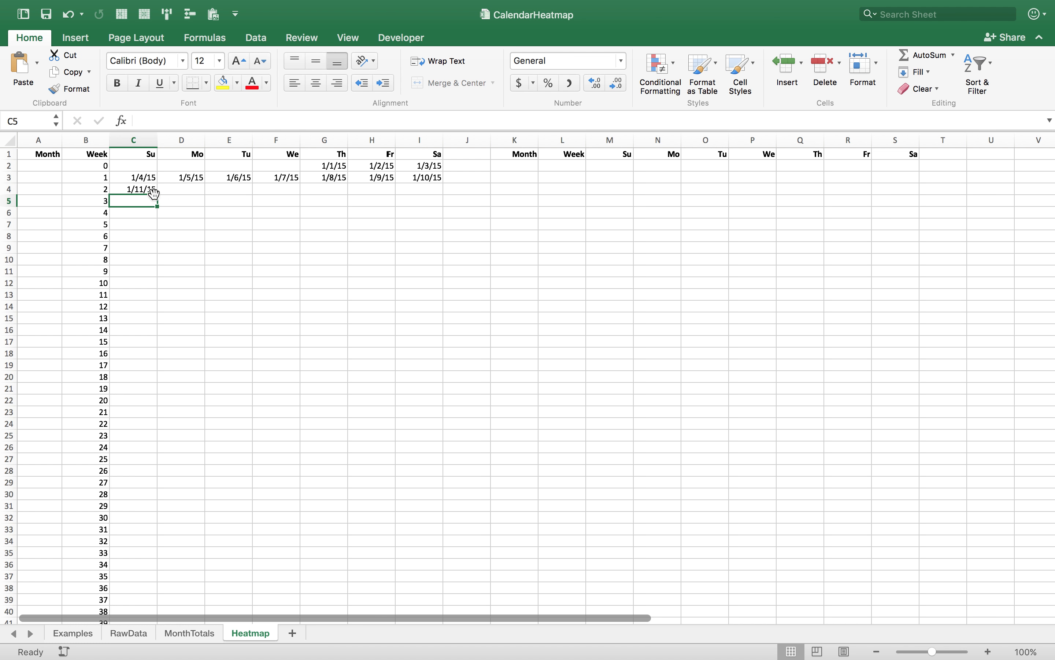
pyautogui.click(151, 190)
pyautogui.moveTo(156, 194); pyautogui.dragTo(429, 187)
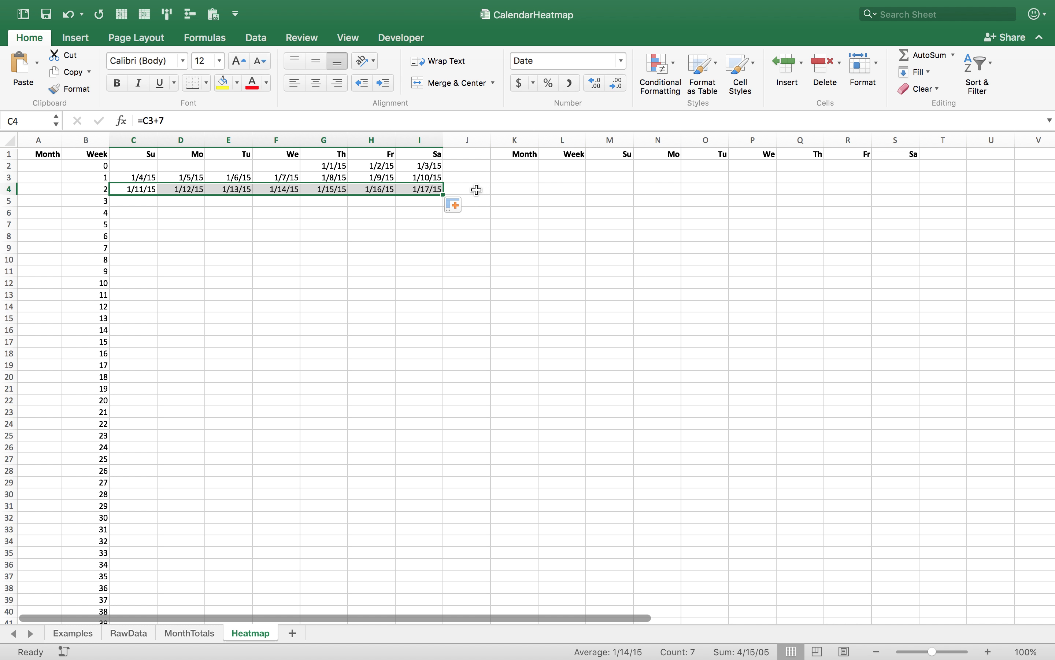
pyautogui.doubleClick(445, 194)
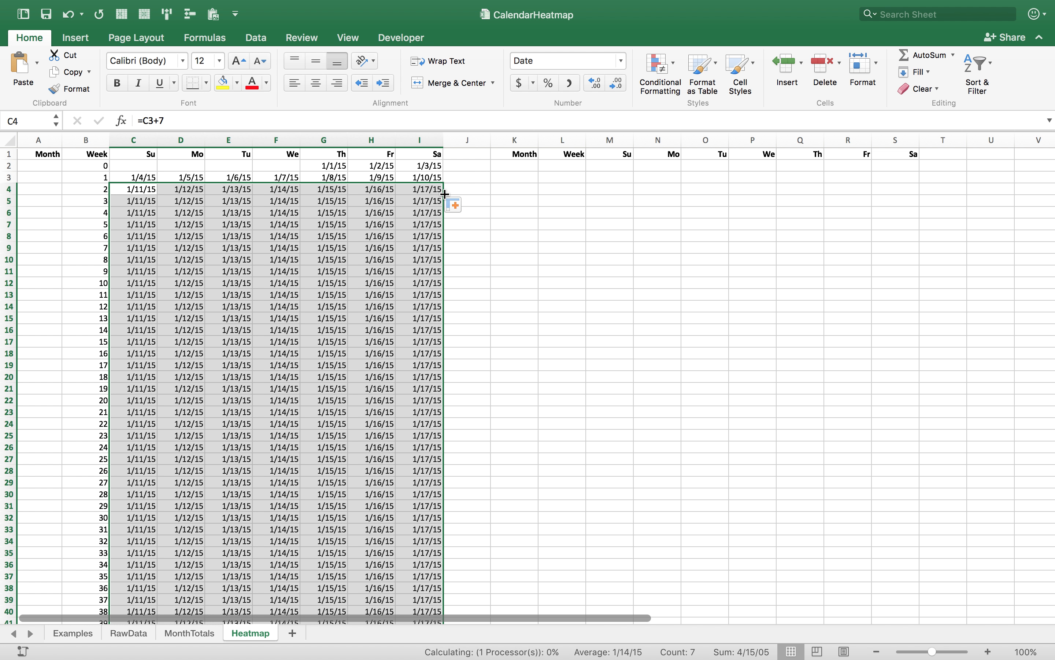
pyautogui.scroll(-10, 201, 359)
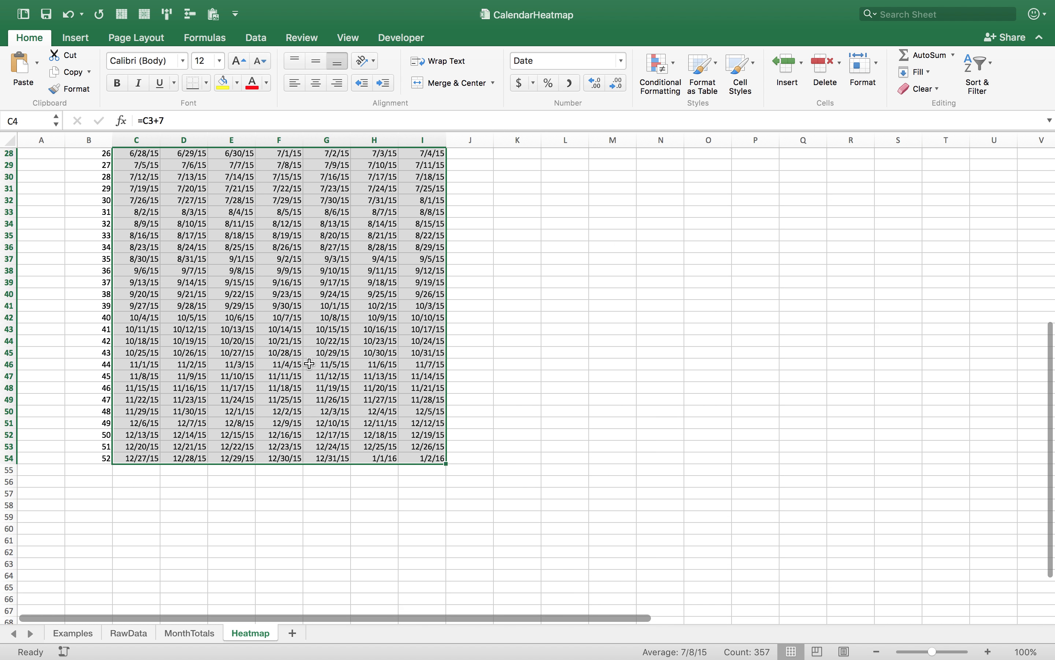
# - Delete the two 2016 dates in H54:I54 at the end of week 52
pyautogui.moveTo(376, 414); pyautogui.dragTo(427, 415)
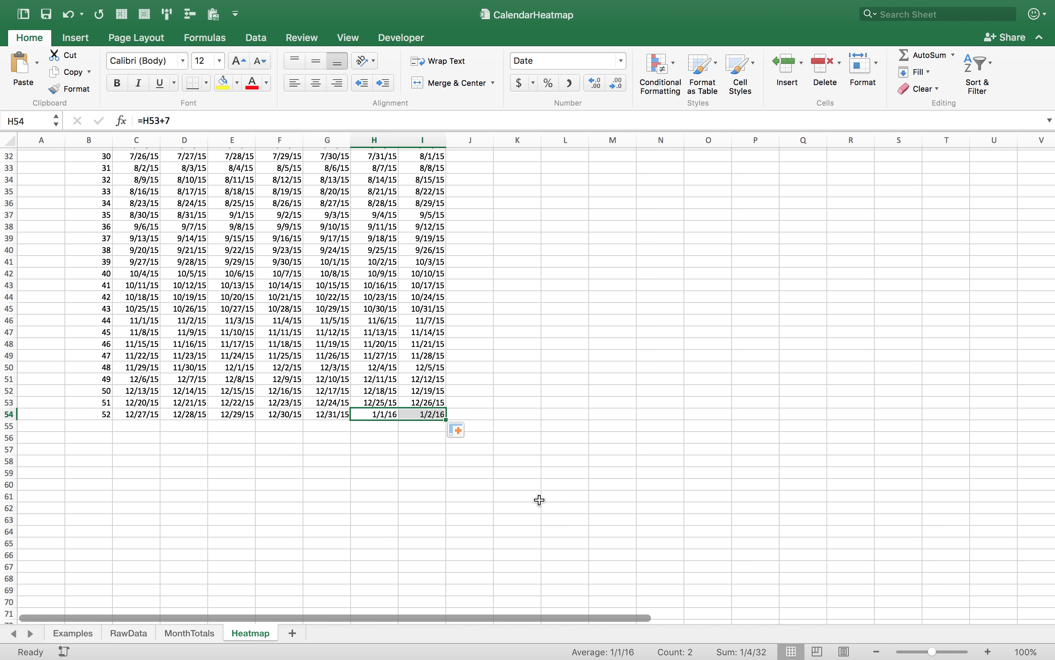
pyautogui.press('Delete')
pyautogui.click(388, 481)
pyautogui.scroll(10, 388, 479)
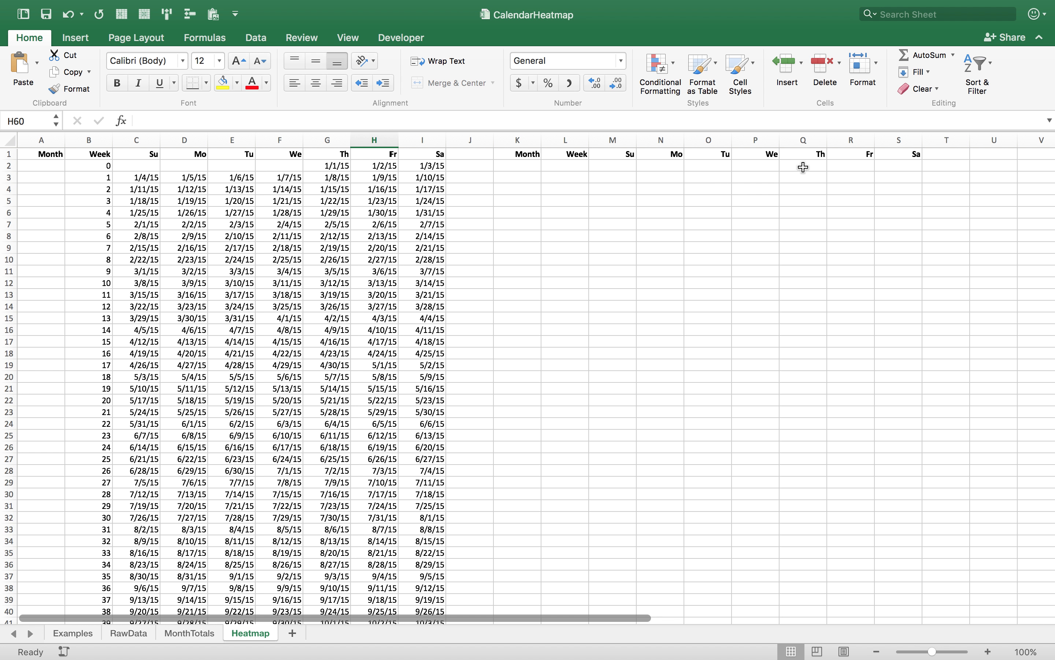
# - Start a VLOOKUP formula in Q2 with G2 as the lookup value and RawData!A2:D366 as the table array
pyautogui.click(803, 166)
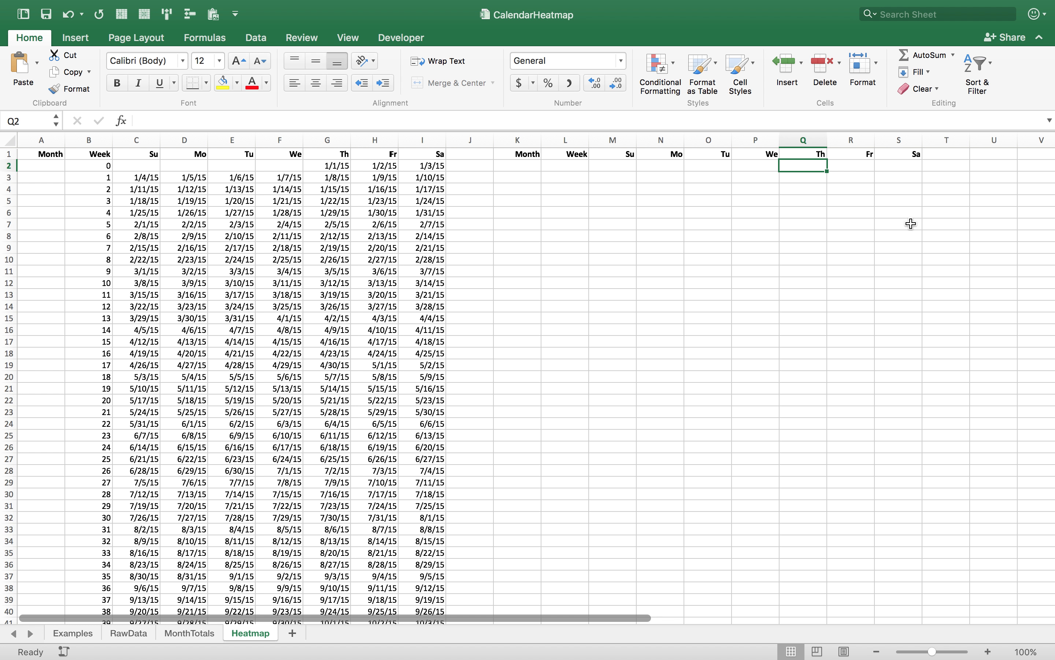
pyautogui.write('=vlookup(')
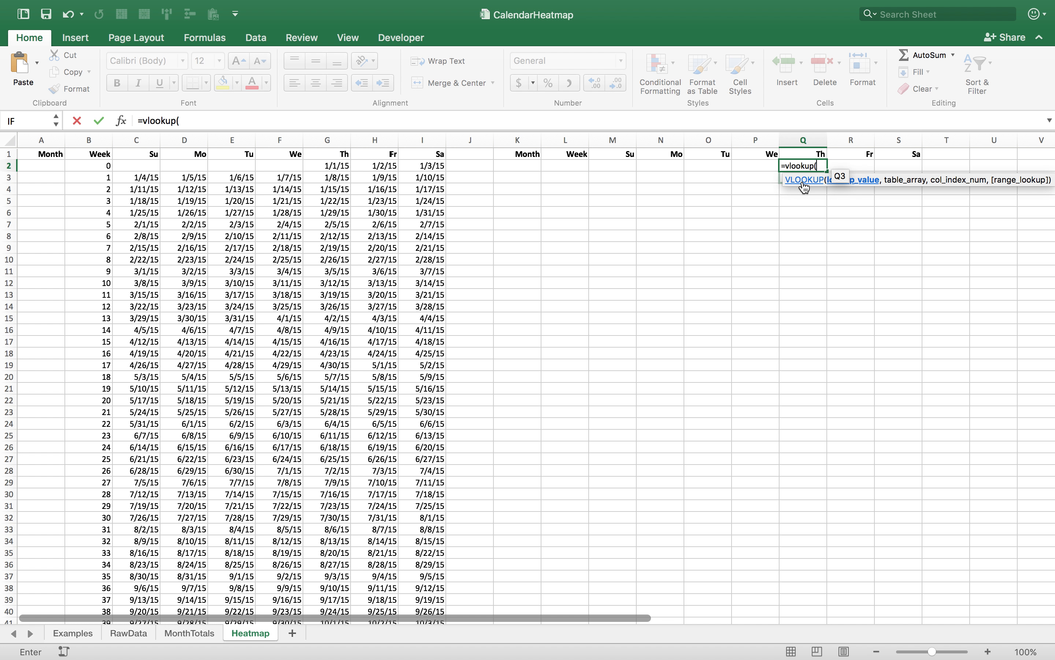
pyautogui.click(331, 165)
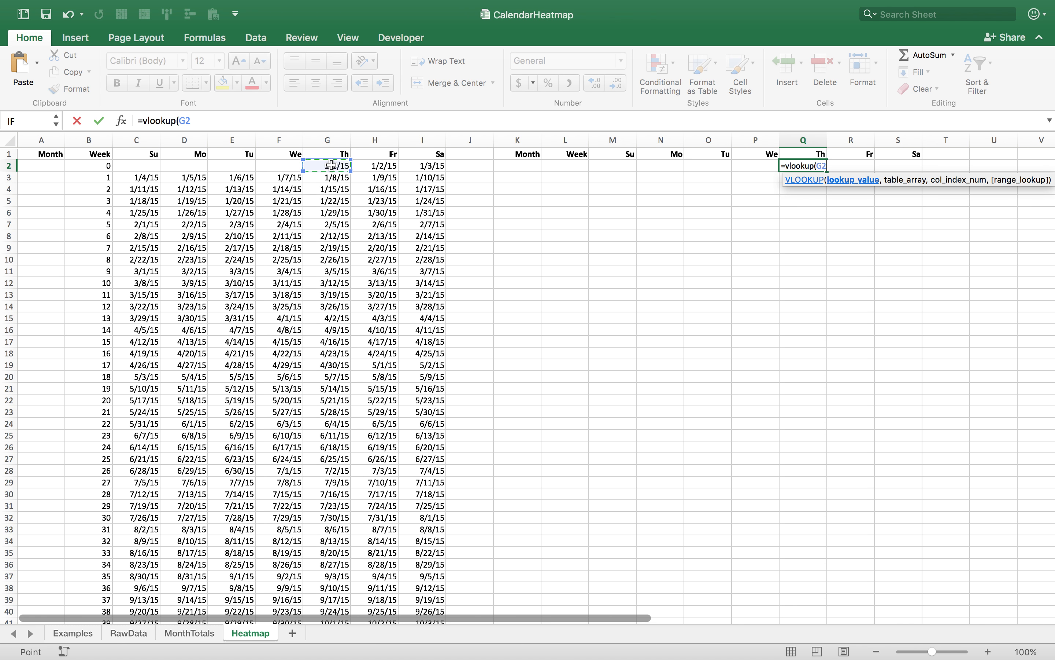
pyautogui.write(',')
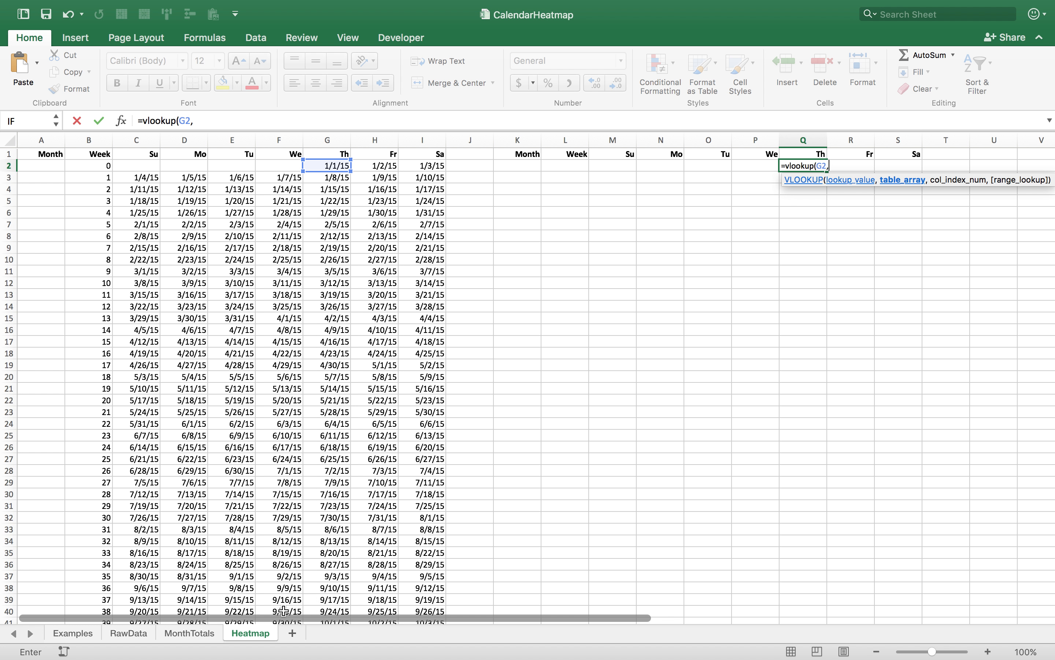
pyautogui.click(140, 633)
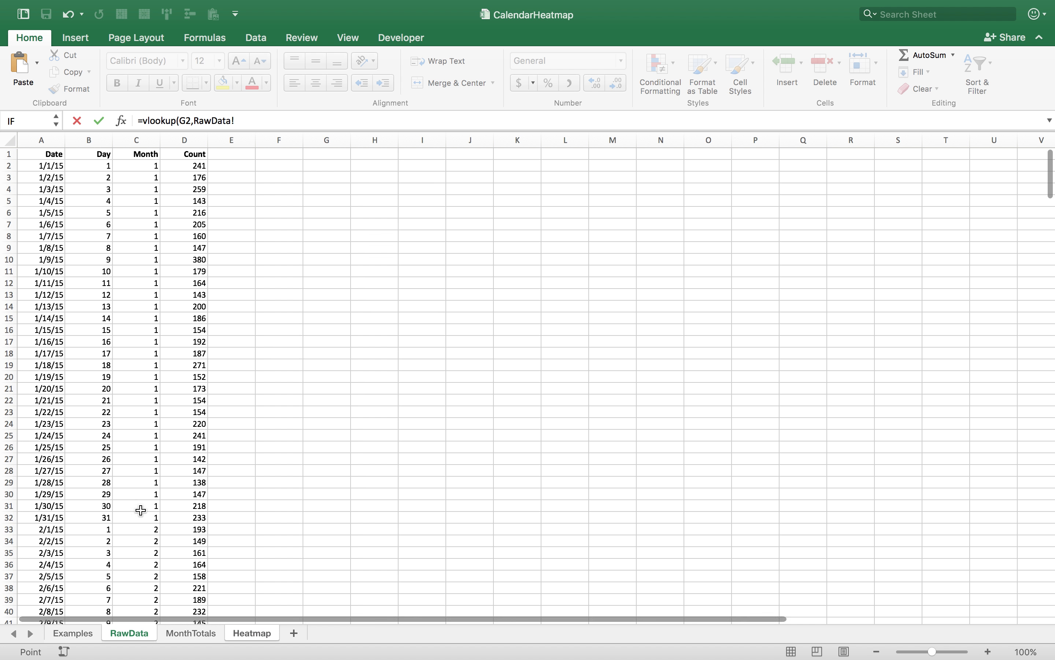
pyautogui.click(54, 167)
pyautogui.hotkey('shift', 'Right')
pyautogui.hotkey('shift', 'Right')
pyautogui.hotkey('shift', 'Right')
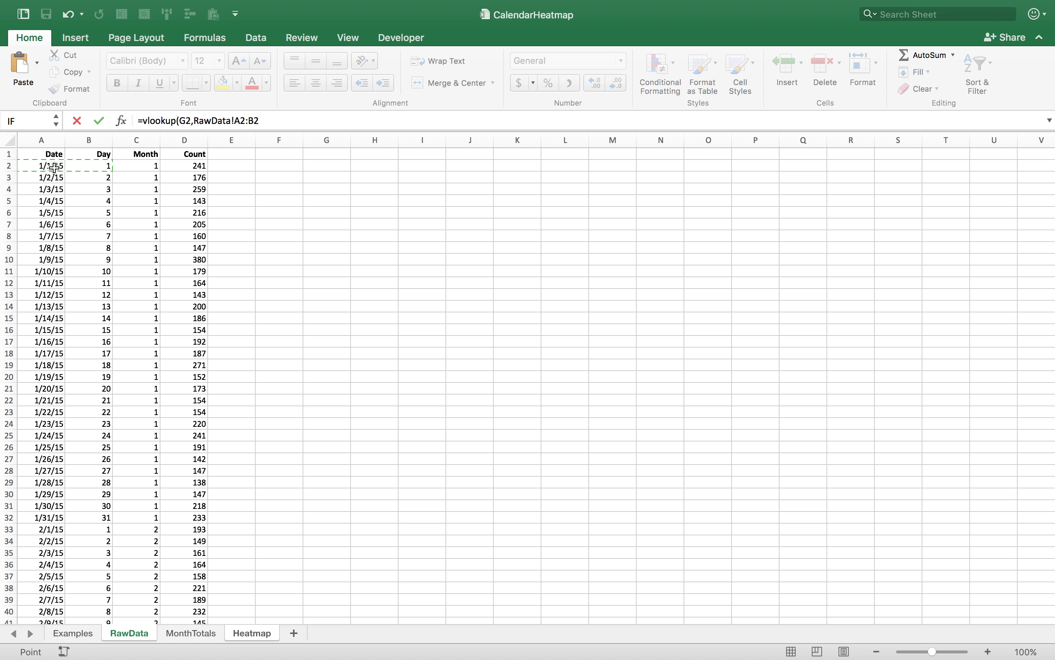
pyautogui.hotkey('ctrl', 'shift', 'Down')
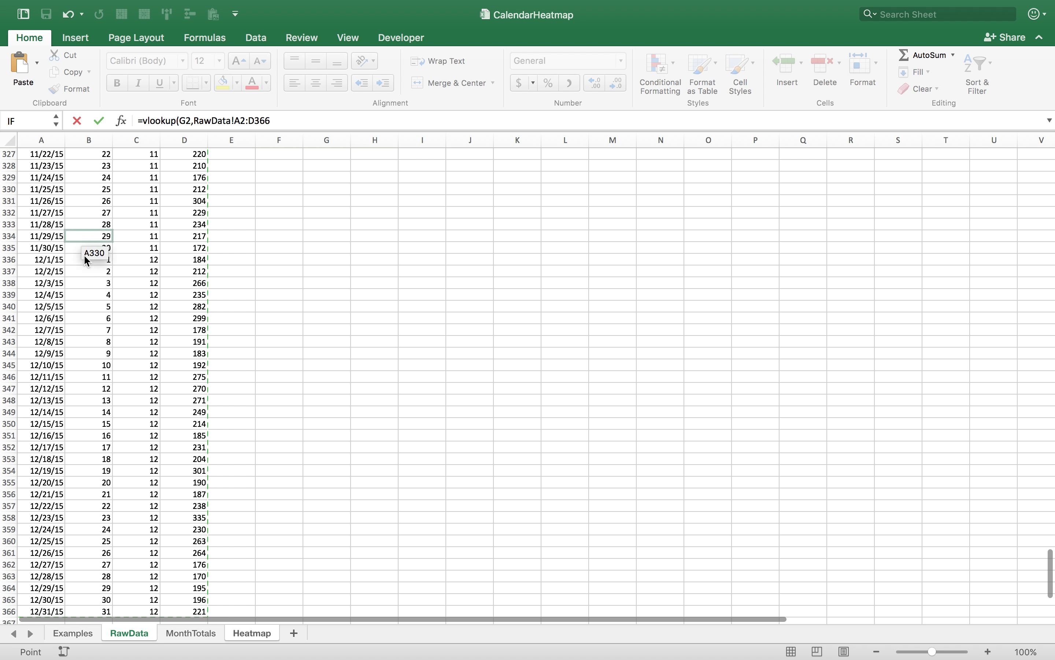
pyautogui.scroll(-5, 95, 396)
pyautogui.scroll(15, 144, 437)
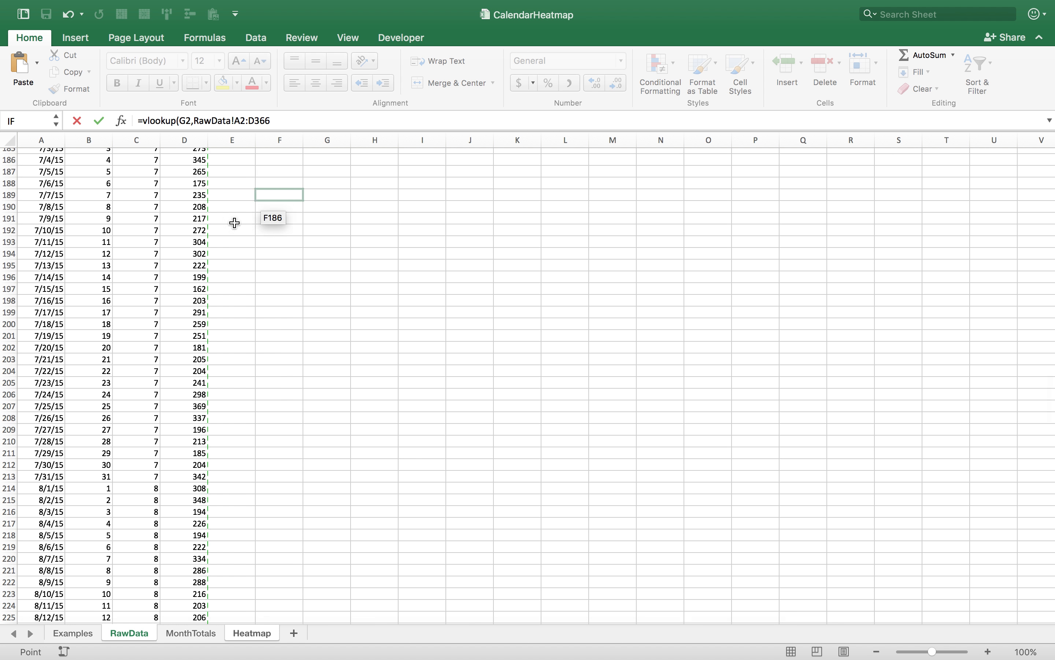
pyautogui.scroll(20, 243, 217)
# - Complete the Q2 VLOOKUP with column index 4 and range lookup 1
pyautogui.write(',')
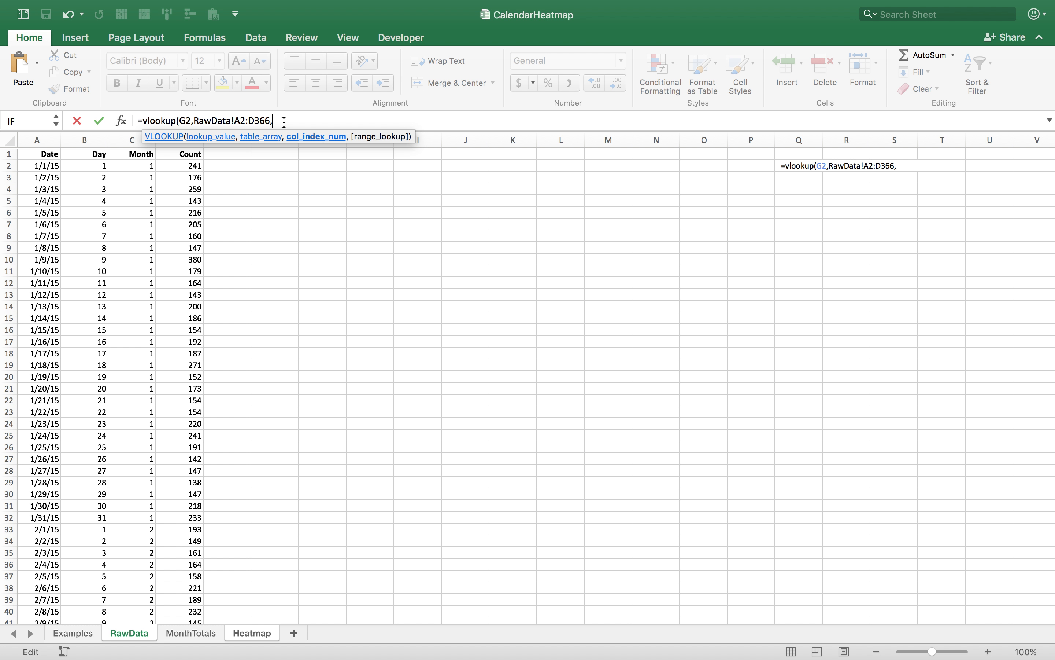
pyautogui.write('4')
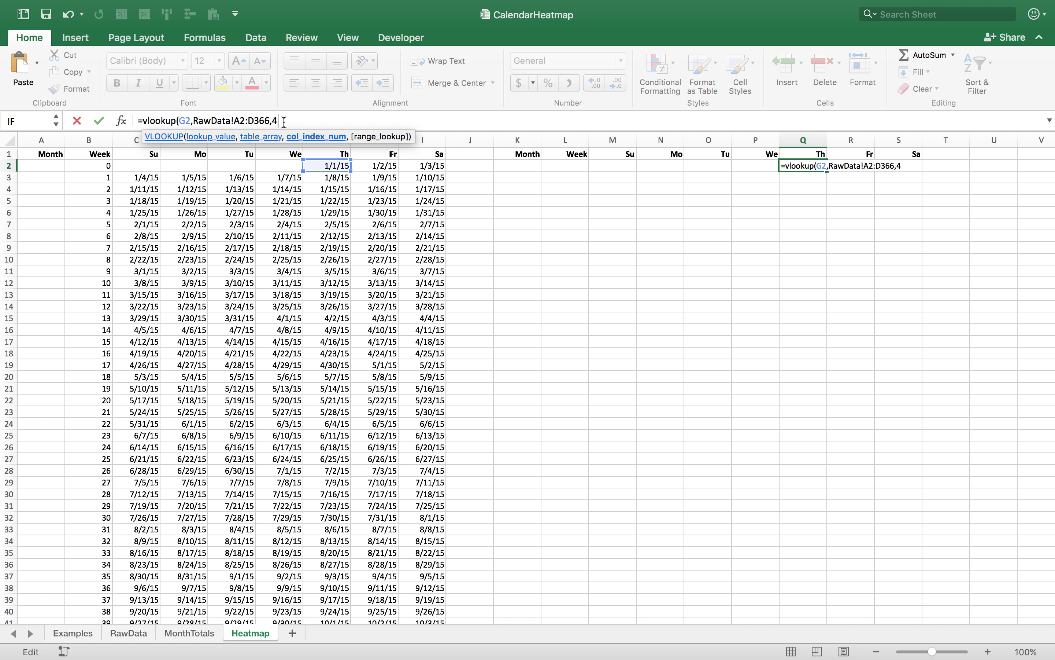
pyautogui.write(',1')
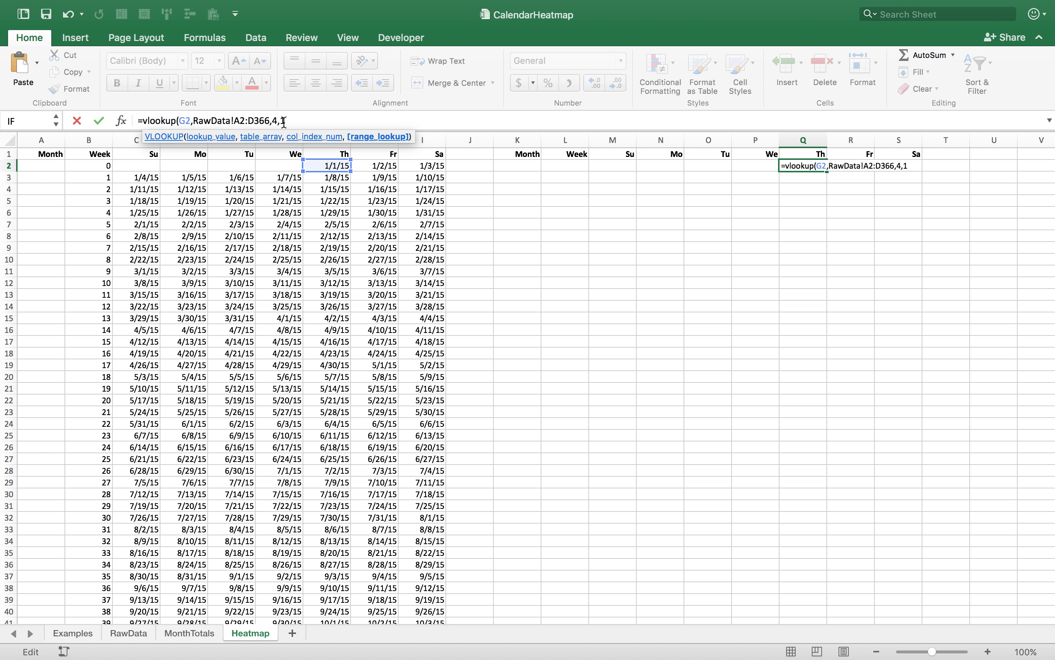
pyautogui.write(')')
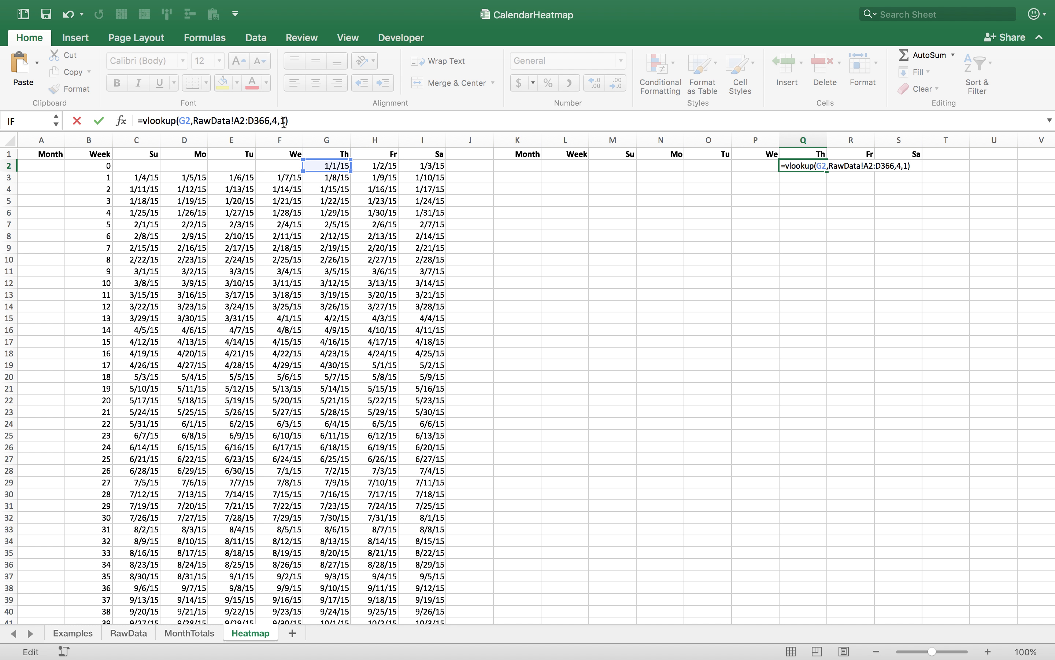
pyautogui.doubleClick(283, 121)
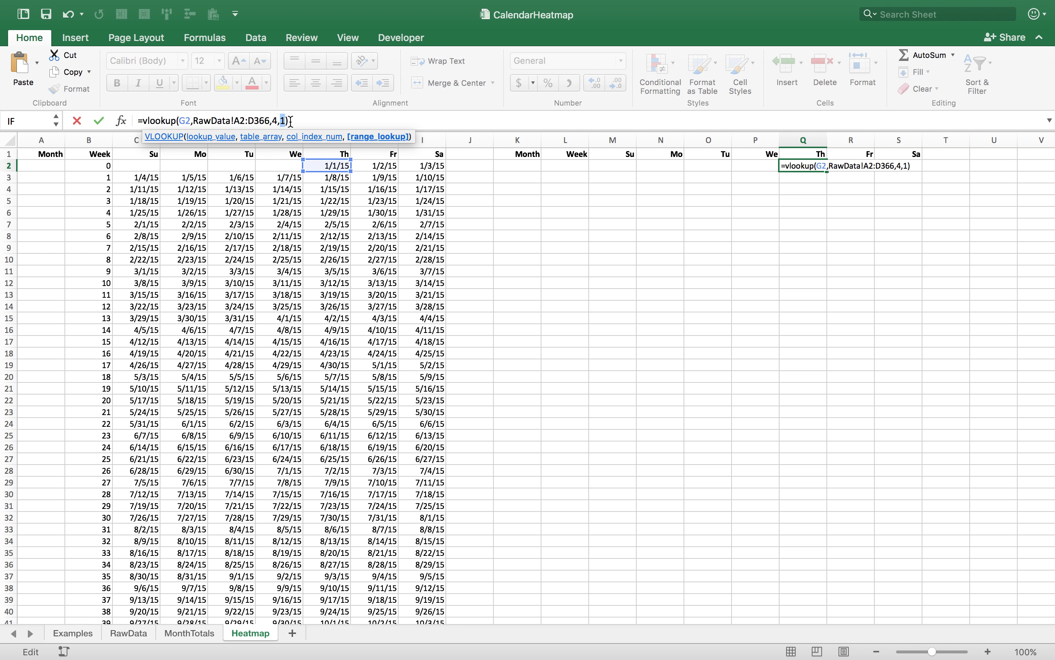
pyautogui.press('Return')
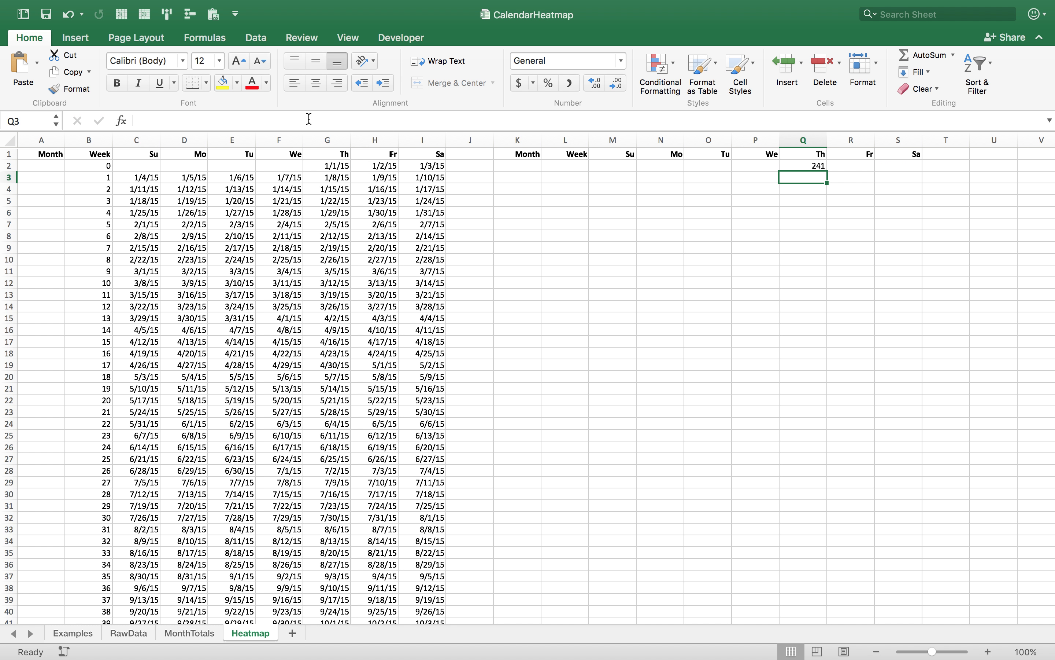
# - Make the table array in the Q2 formula absolute as RawData!$A$2:$D$366
pyautogui.press('Up')
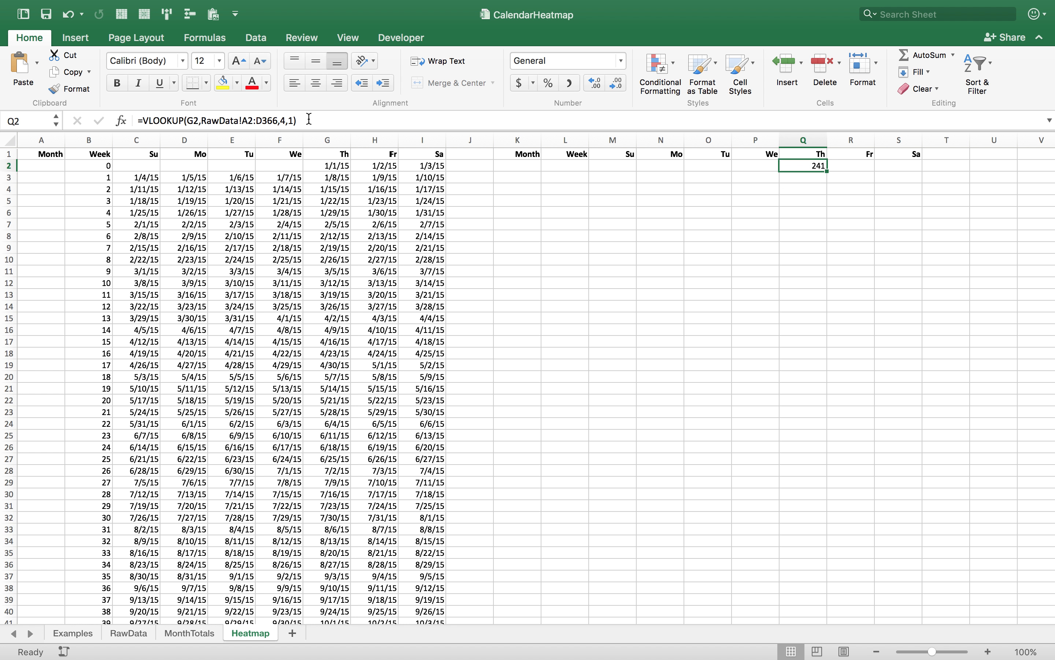
pyautogui.moveTo(202, 120); pyautogui.dragTo(281, 121)
pyautogui.press('F4')
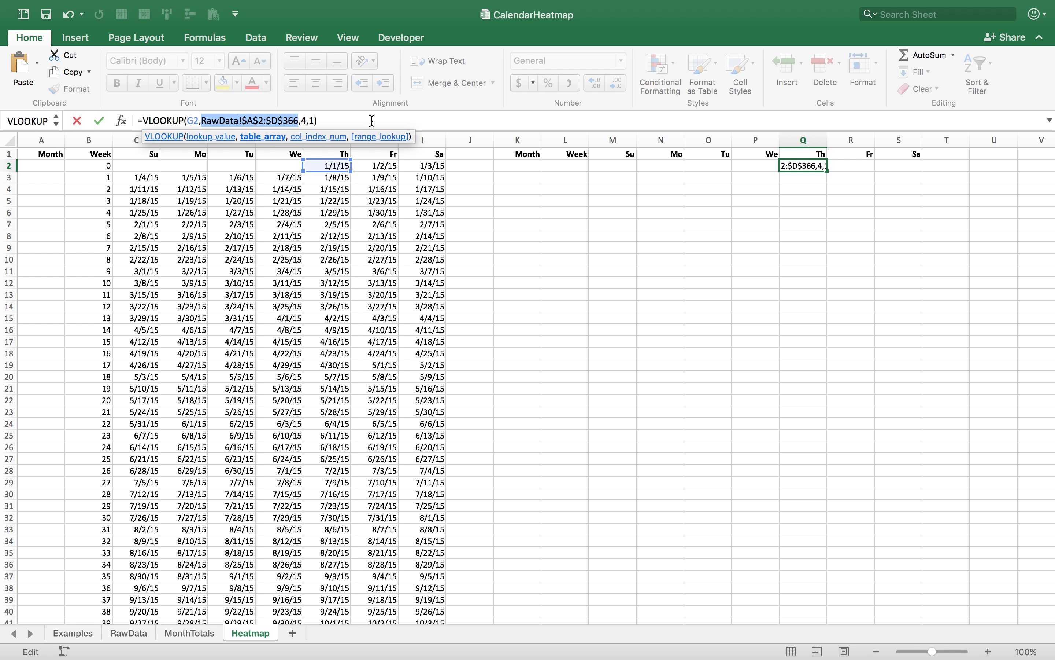
pyautogui.press('Return')
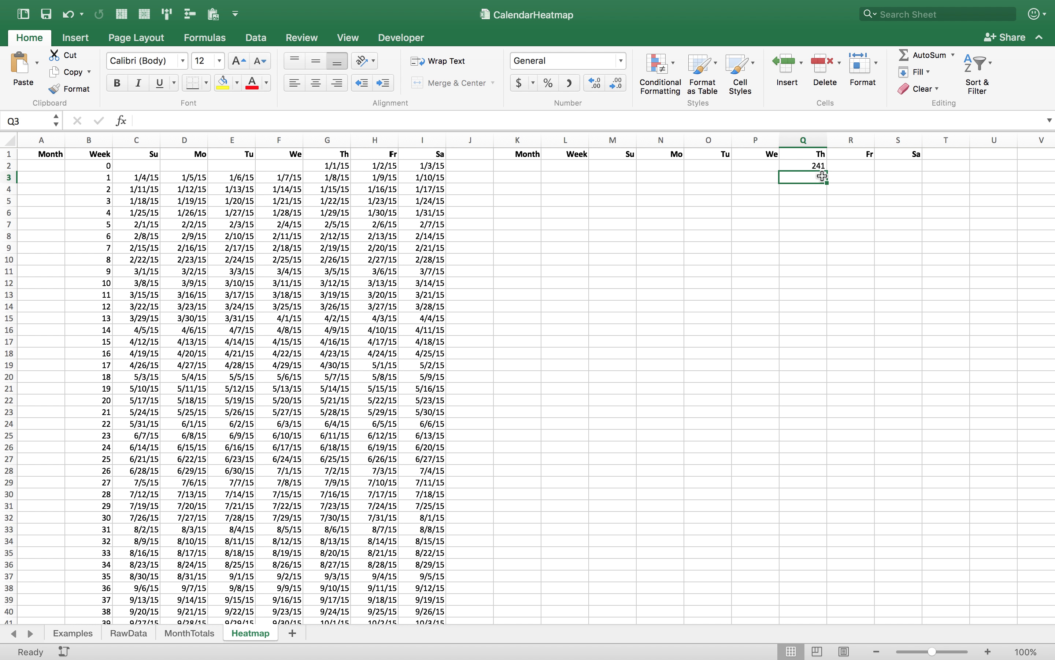
# - Fill the Q2 lookup across to S2 and compare the results with the first counts on the RawData sheet
pyautogui.click(821, 168)
pyautogui.moveTo(828, 171); pyautogui.dragTo(911, 170)
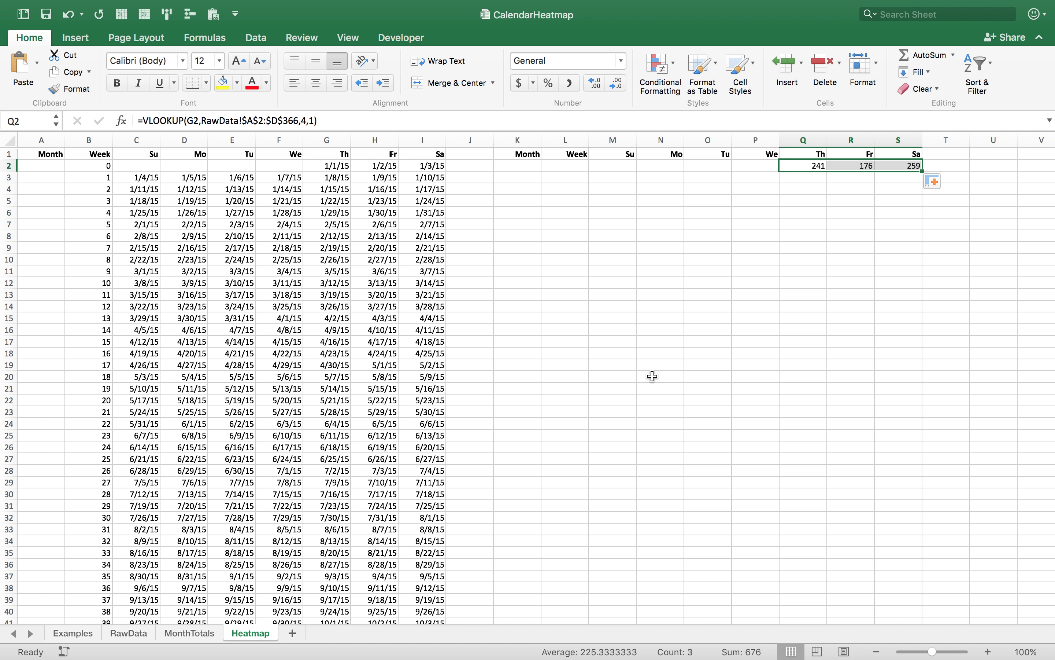
pyautogui.click(144, 634)
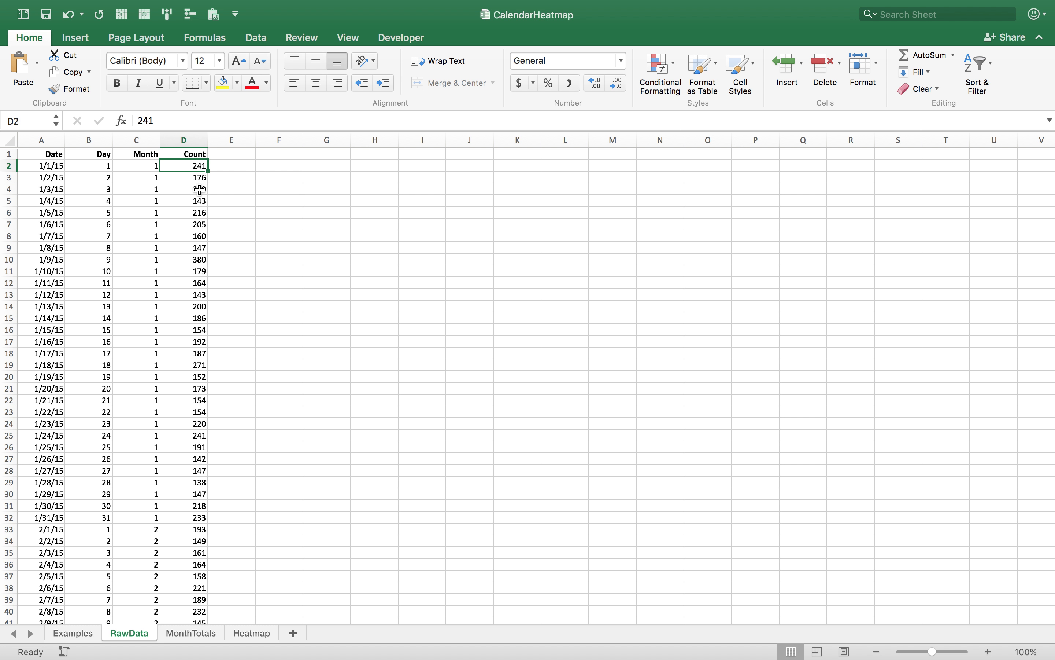
pyautogui.click(246, 633)
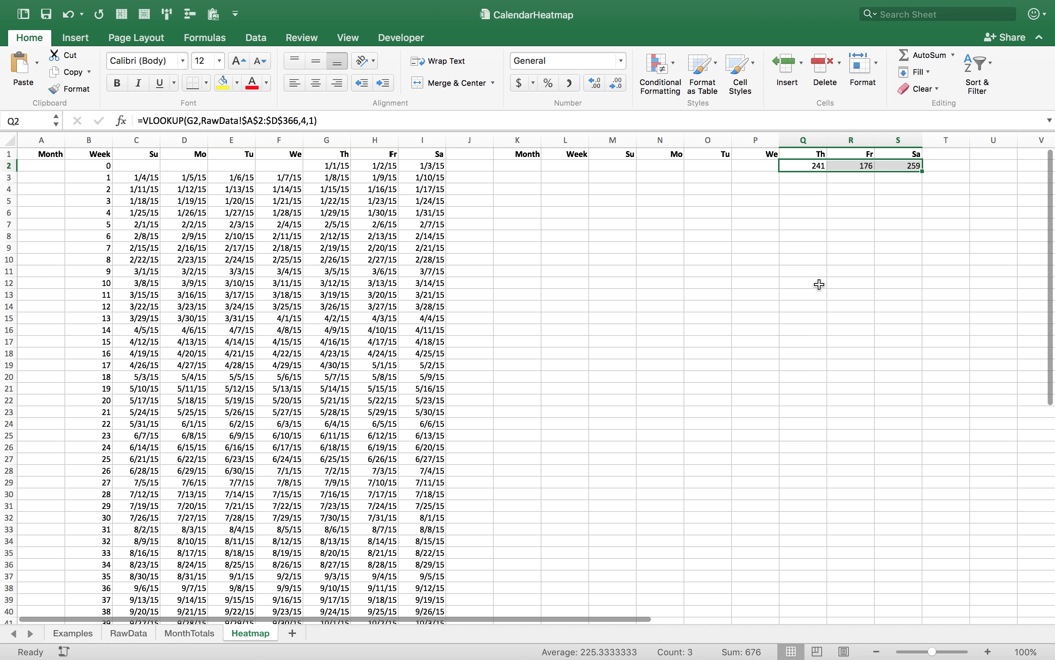
# - Copy the lookup formula into M3:S3 and down through row 54, clearing the surplus results in R54:S54
pyautogui.click(909, 167)
pyautogui.moveTo(923, 172); pyautogui.dragTo(611, 183)
pyautogui.click(908, 181)
pyautogui.moveTo(922, 183); pyautogui.dragTo(888, 421)
pyautogui.press('Delete')
pyautogui.click(812, 423)
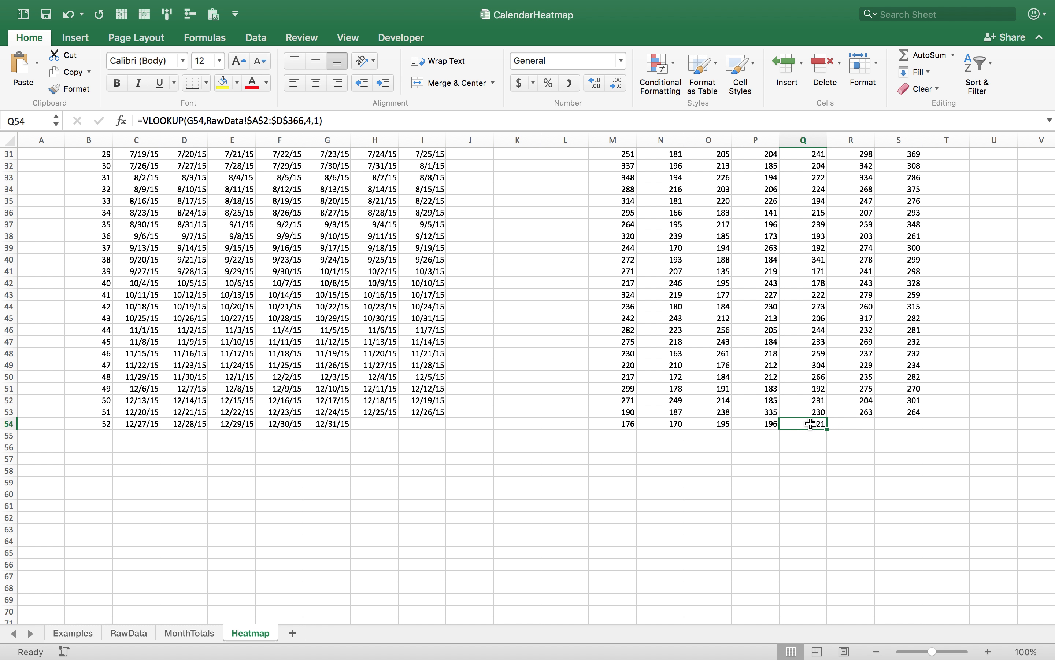
# - Inspect the RawData!$A$2:$D$366 table array in the Q54 lookup formula
pyautogui.click(331, 121)
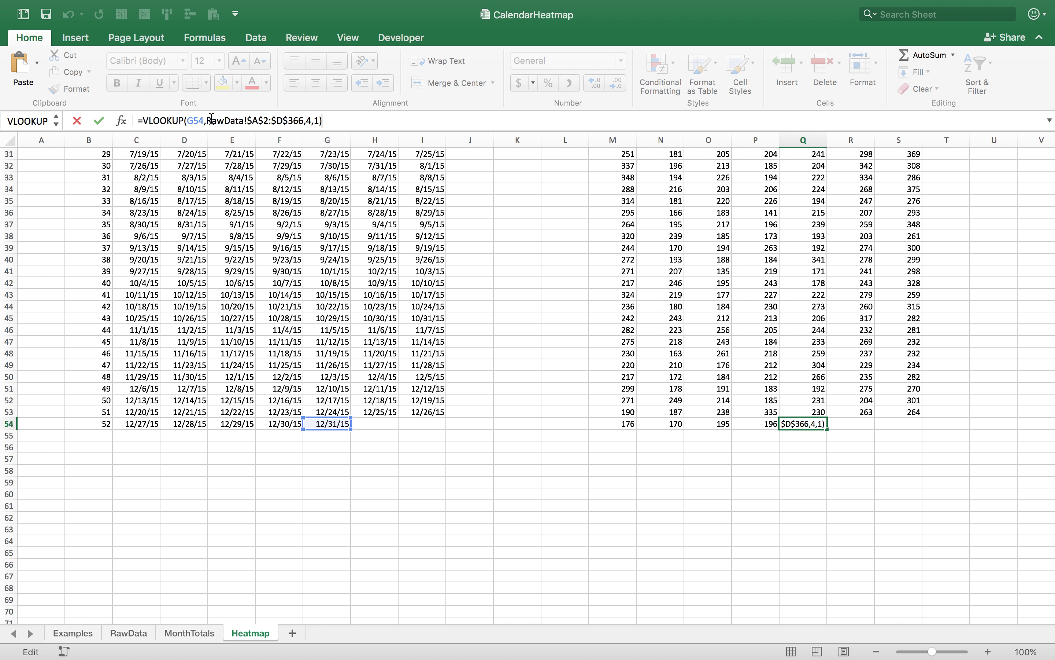
pyautogui.moveTo(208, 120); pyautogui.dragTo(304, 121)
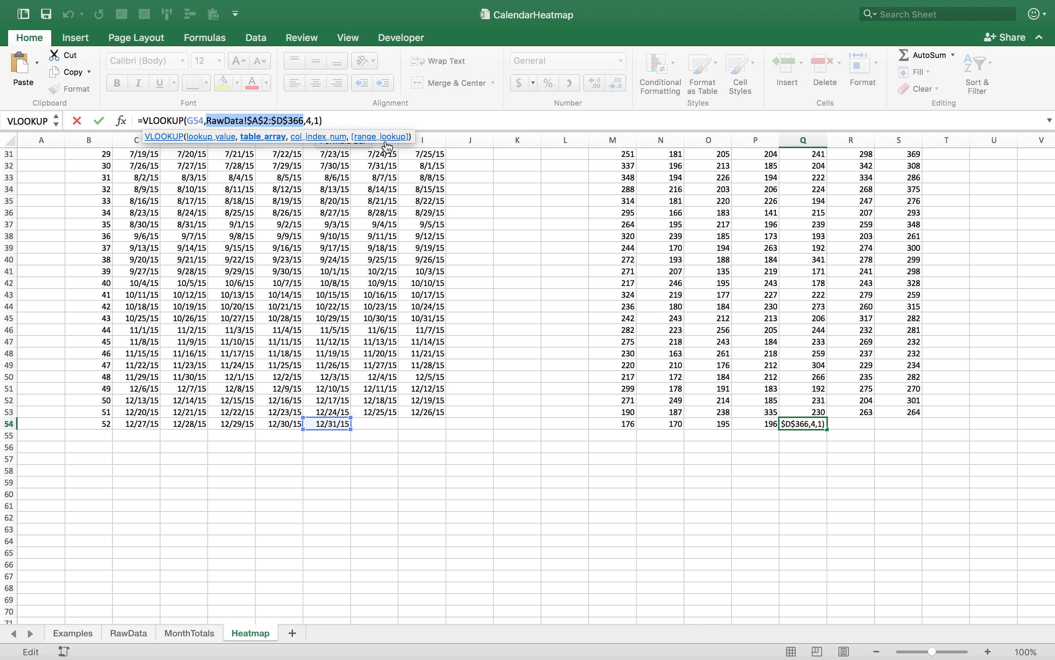
pyautogui.press('Return')
# - Select the daily counts in M2:S54 and start a custom color scale conditional formatting rule
pyautogui.scroll(10, 646, 353)
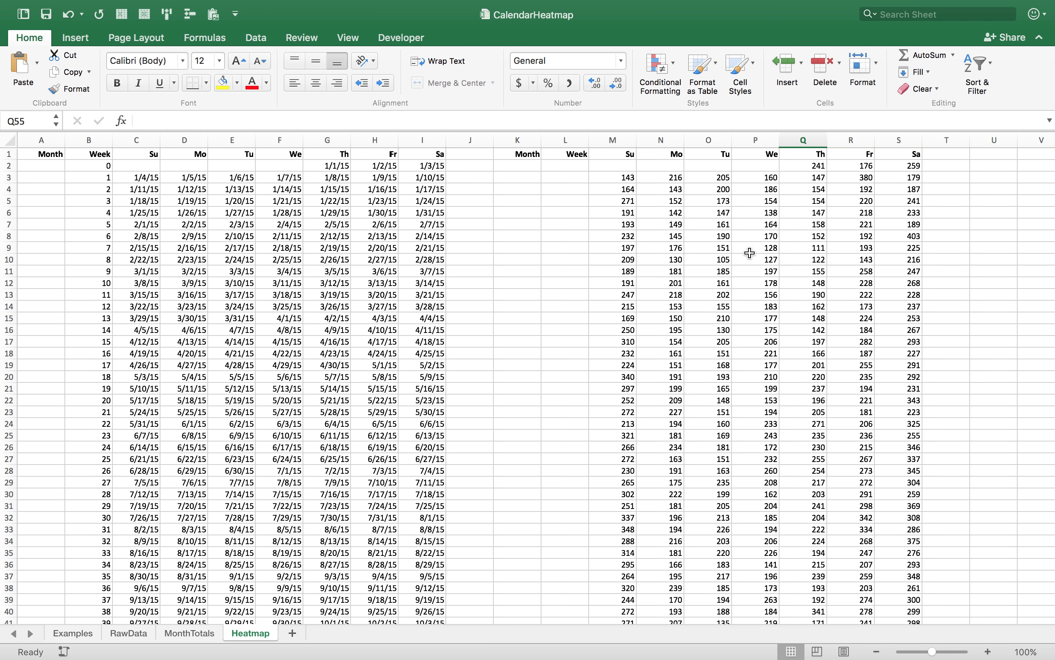
pyautogui.click(625, 168)
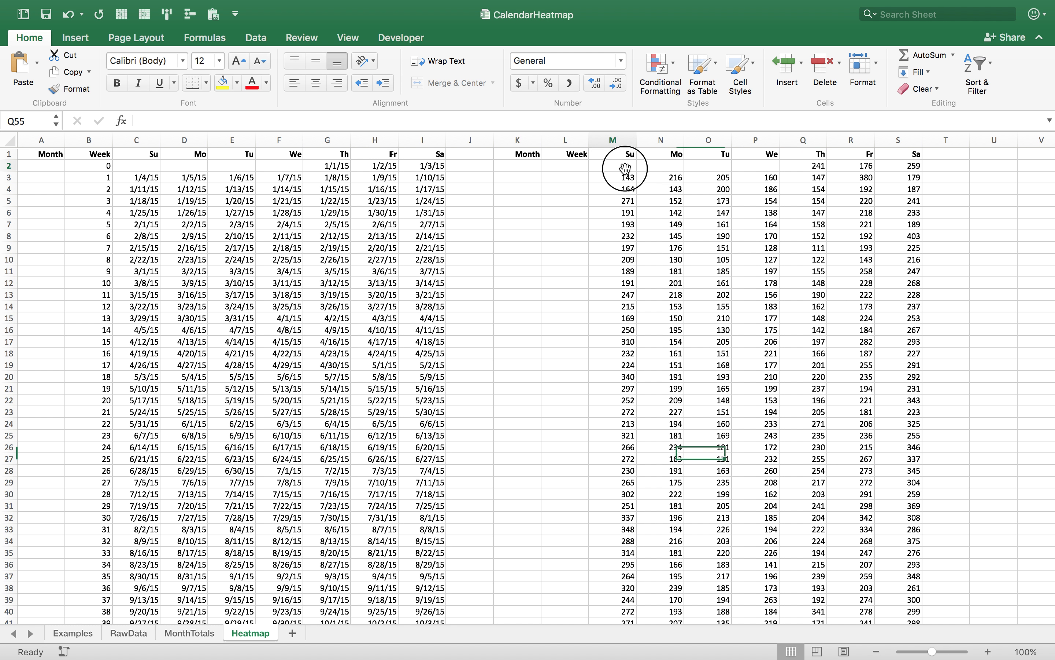
pyautogui.hscroll(6, 749, 317)
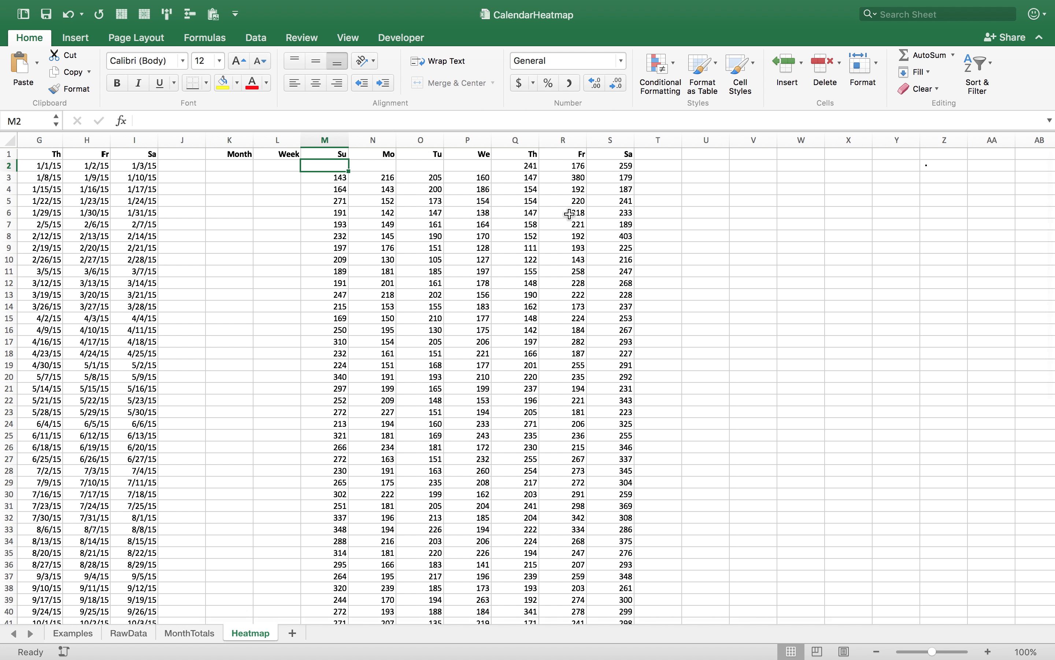
pyautogui.scroll(-7, 600, 252)
pyautogui.scroll(-3, 600, 252)
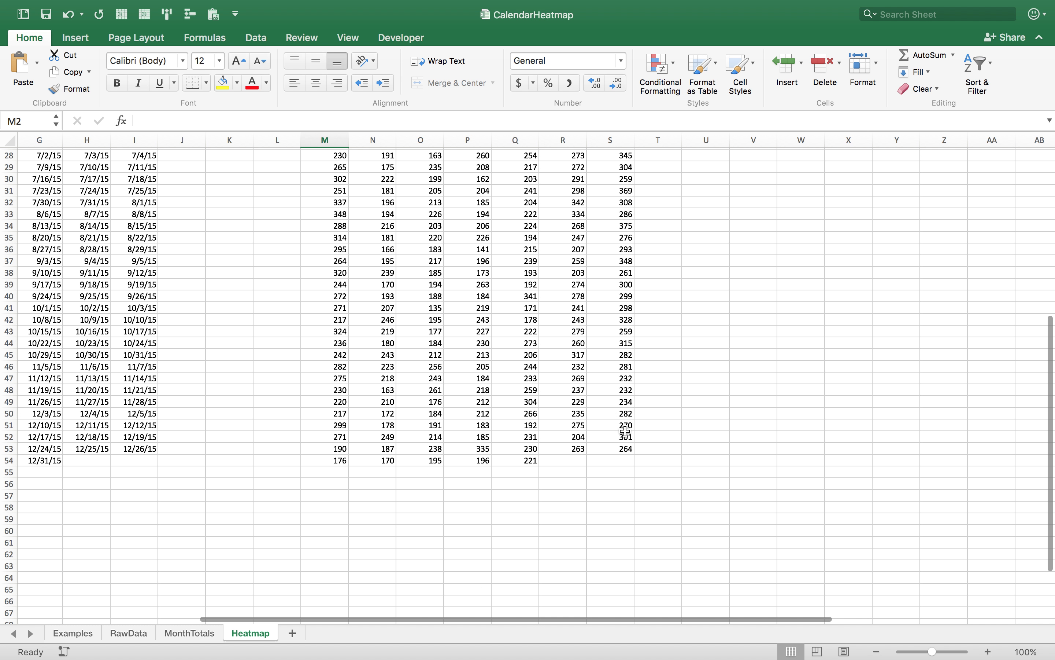
pyautogui.keyDown('shift'); pyautogui.click(613, 460); pyautogui.keyUp('shift')
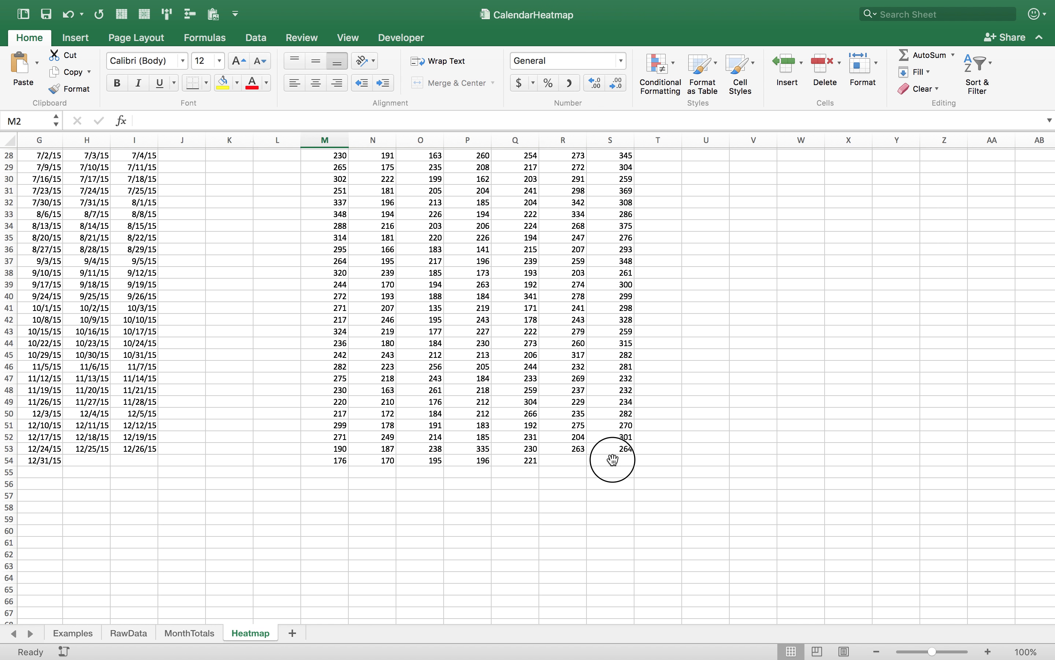
pyautogui.scroll(9, 633, 441)
pyautogui.hscroll(-1, 633, 440)
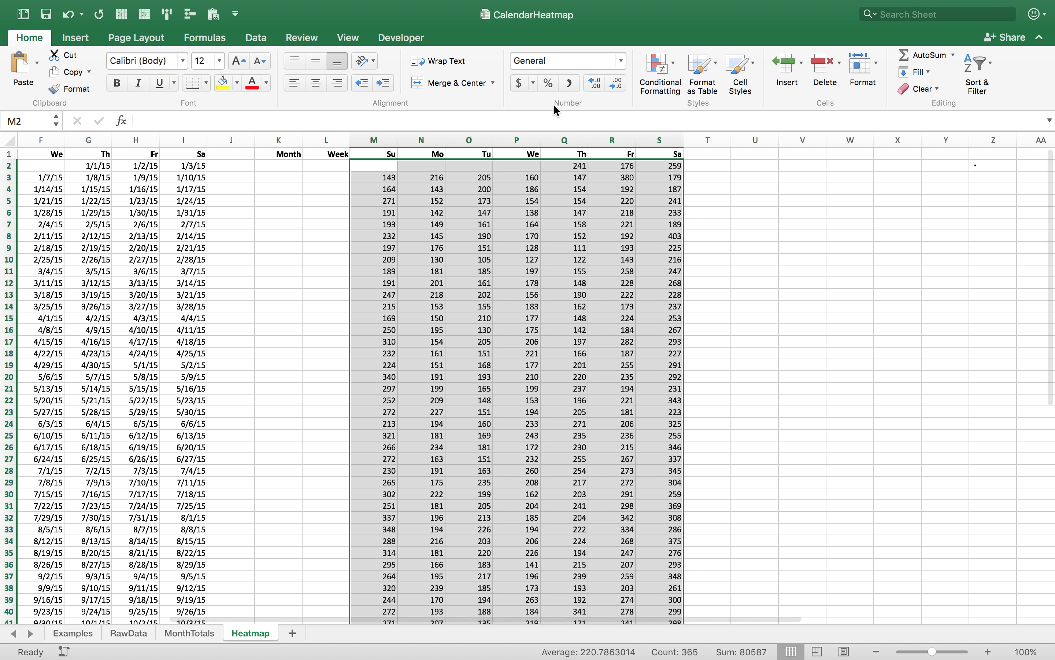
pyautogui.click(674, 64)
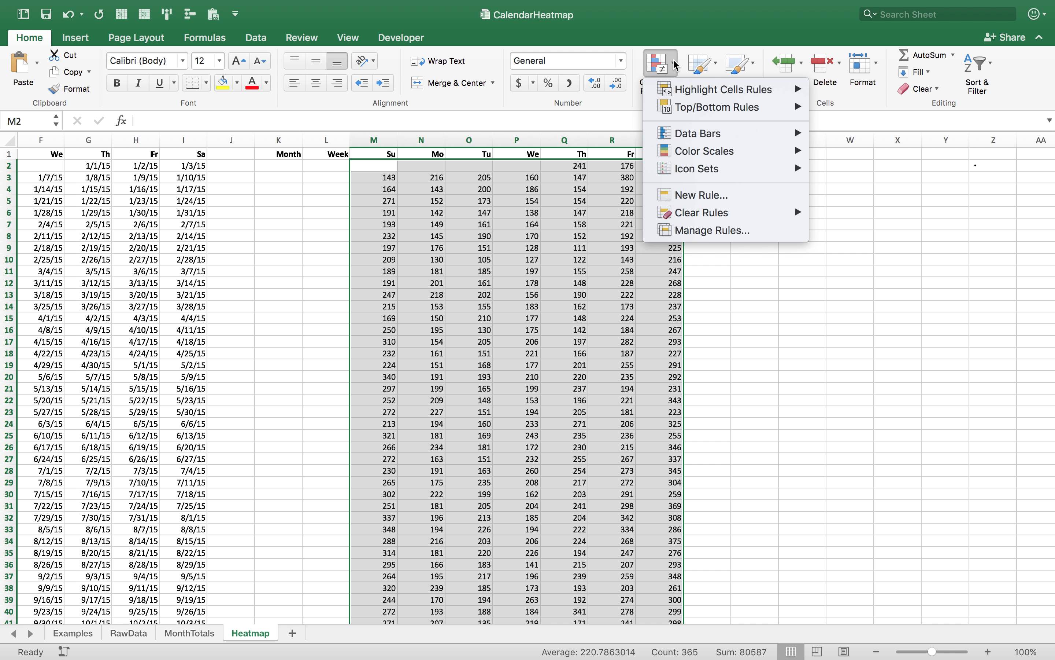
pyautogui.moveTo(703, 150)
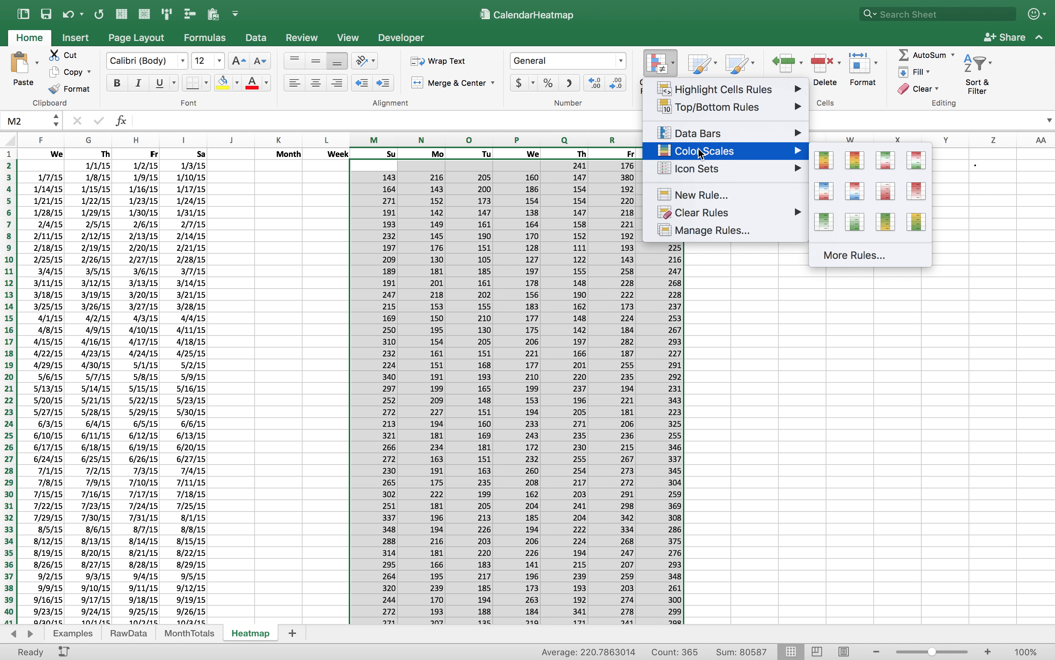
pyautogui.click(902, 262)
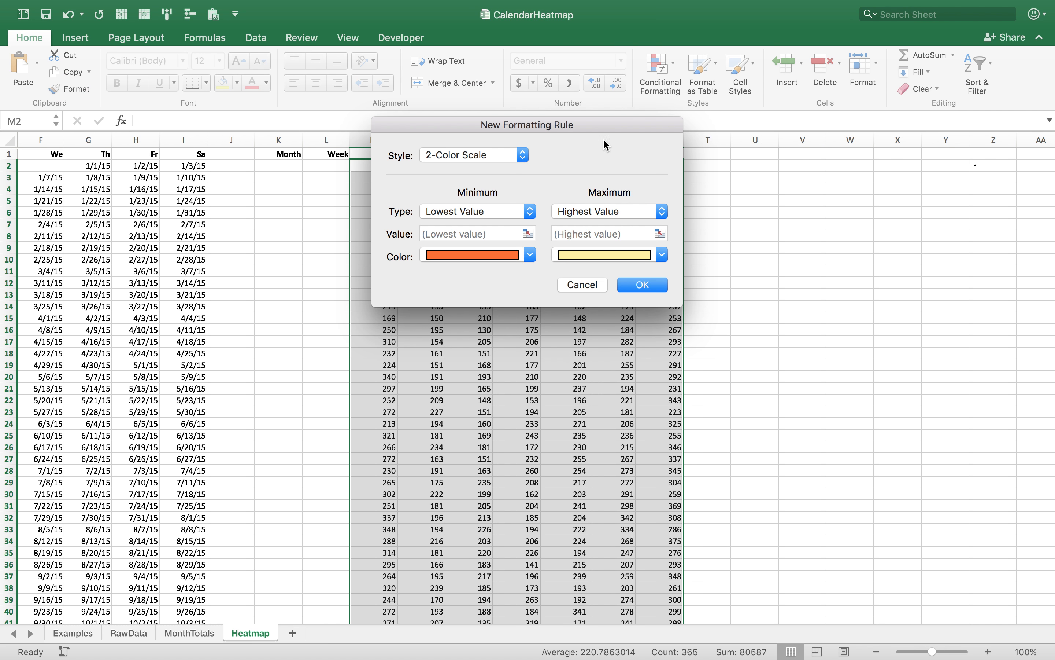
# - Set the 2-Color Scale to light blue for the lowest value and dark navy blue for the highest, and apply it
pyautogui.moveTo(577, 124); pyautogui.dragTo(346, 224)
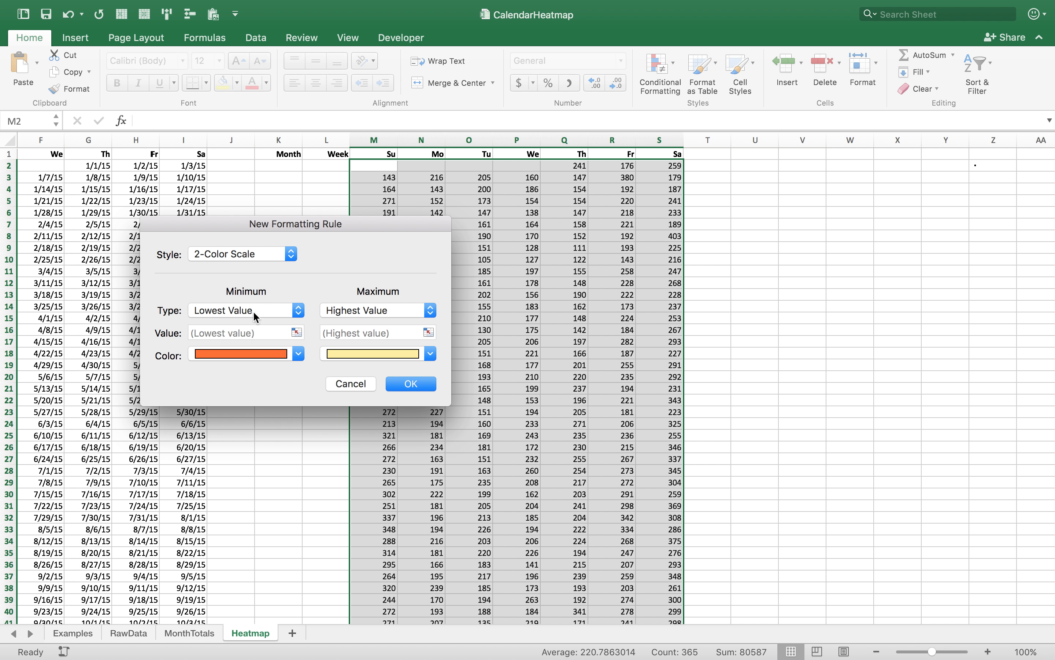
pyautogui.click(298, 354)
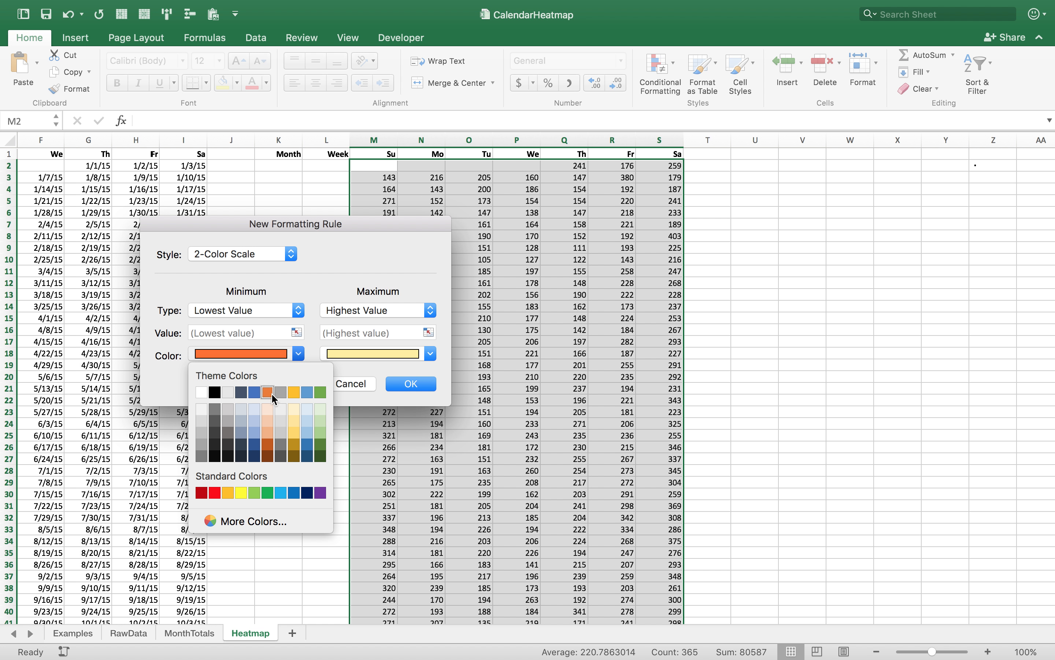
pyautogui.click(257, 412)
pyautogui.click(430, 353)
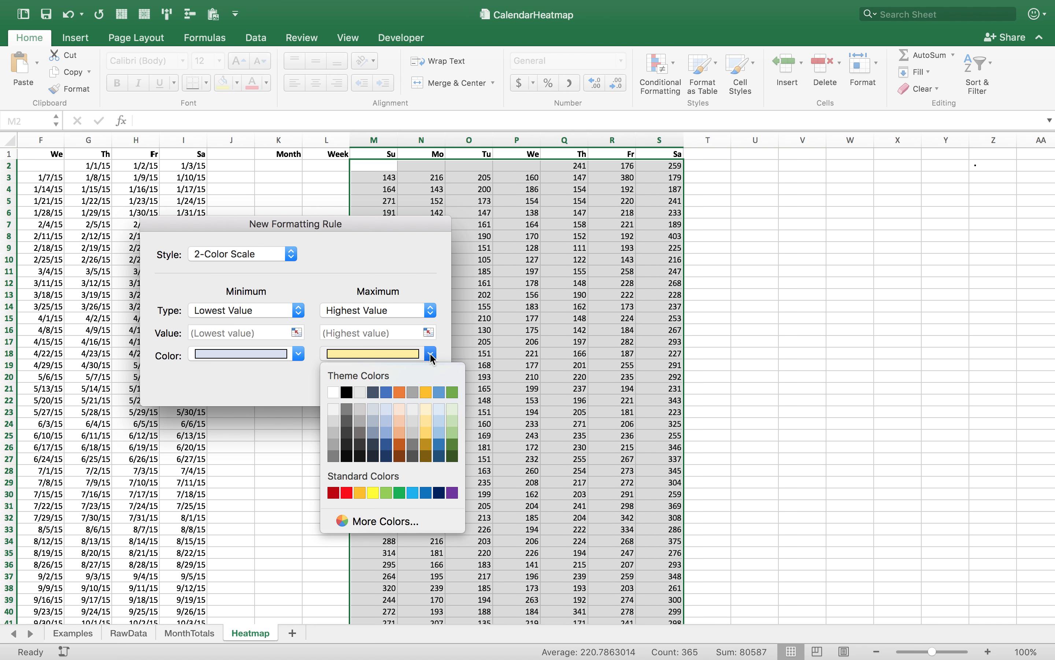
pyautogui.click(383, 449)
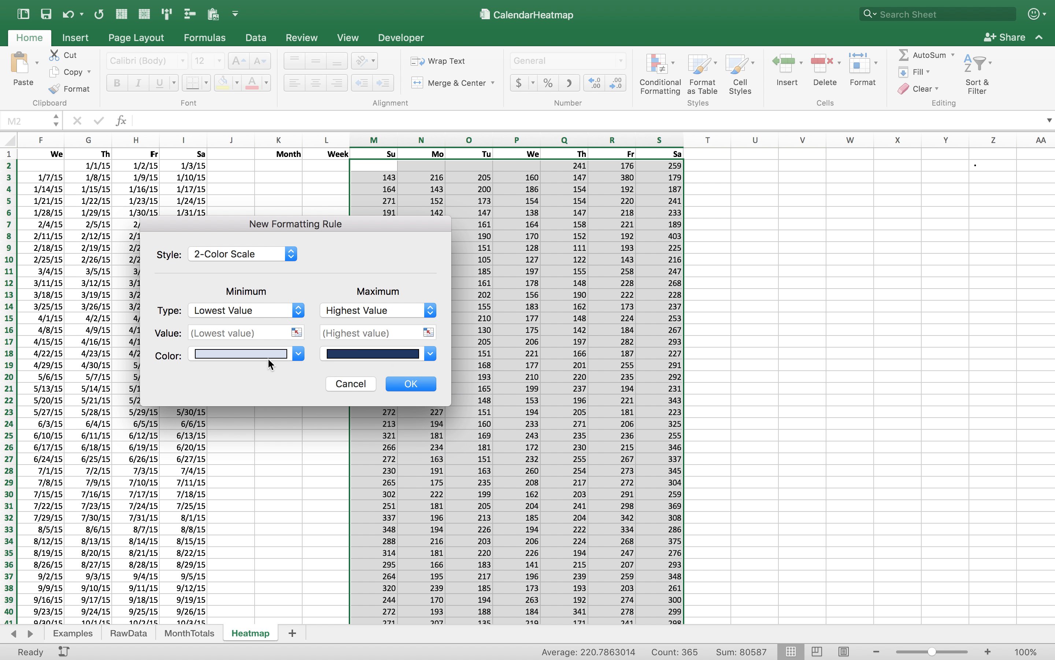
pyautogui.click(410, 384)
# - Review the color-scaled counts and compare them with the finished heatmap on the Examples sheet
pyautogui.scroll(-10, 720, 359)
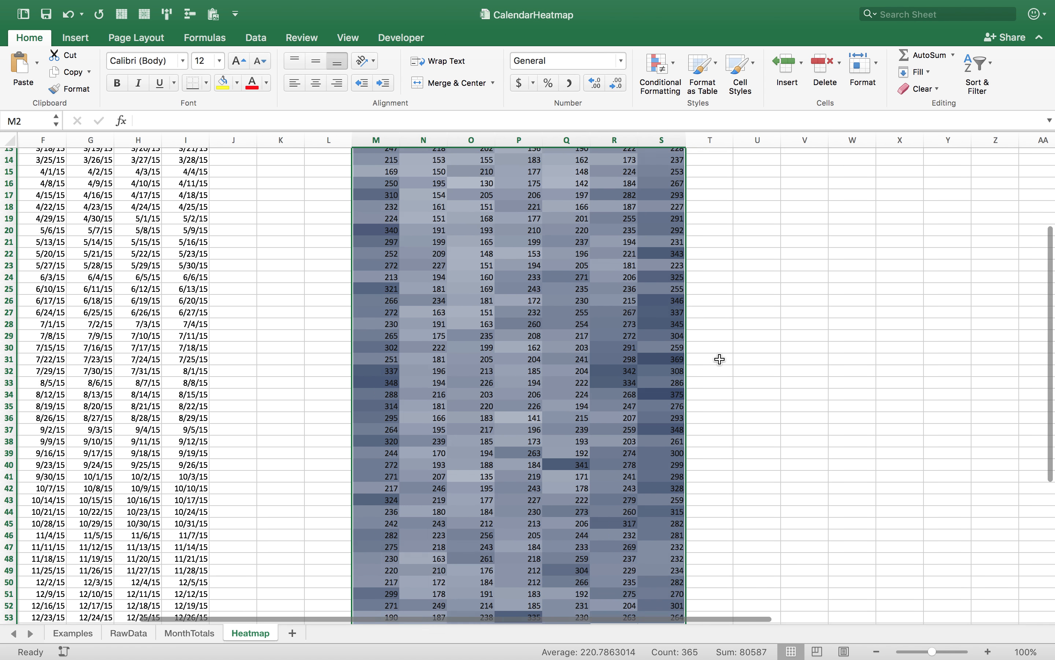
pyautogui.scroll(10, 720, 359)
pyautogui.hscroll(-3, 721, 359)
pyautogui.hscroll(2, 721, 358)
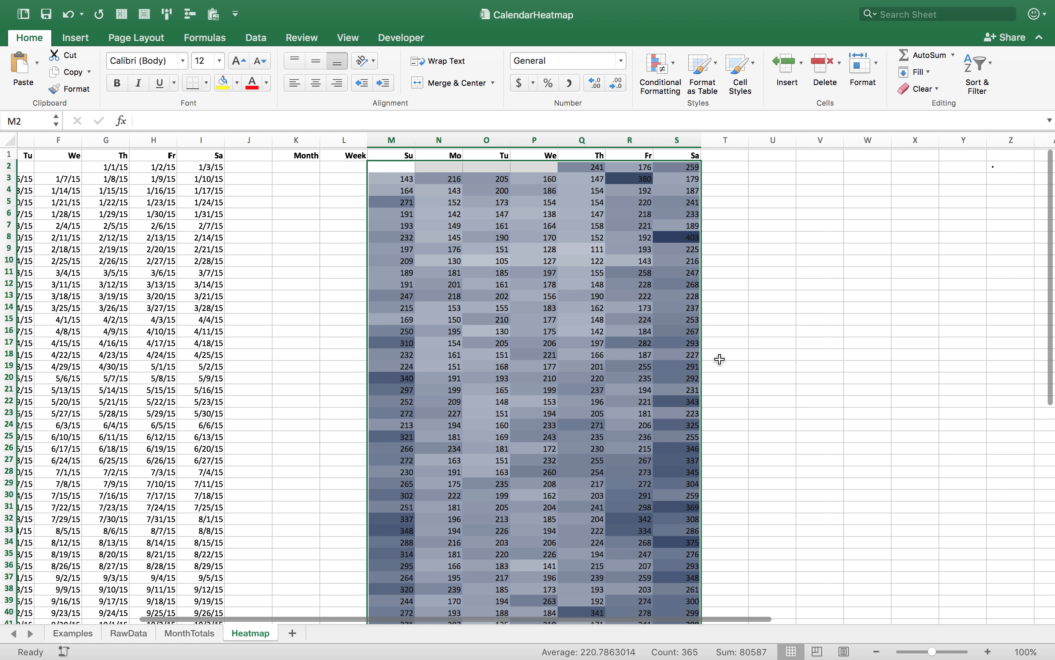
pyautogui.click(73, 633)
pyautogui.hscroll(5, 508, 510)
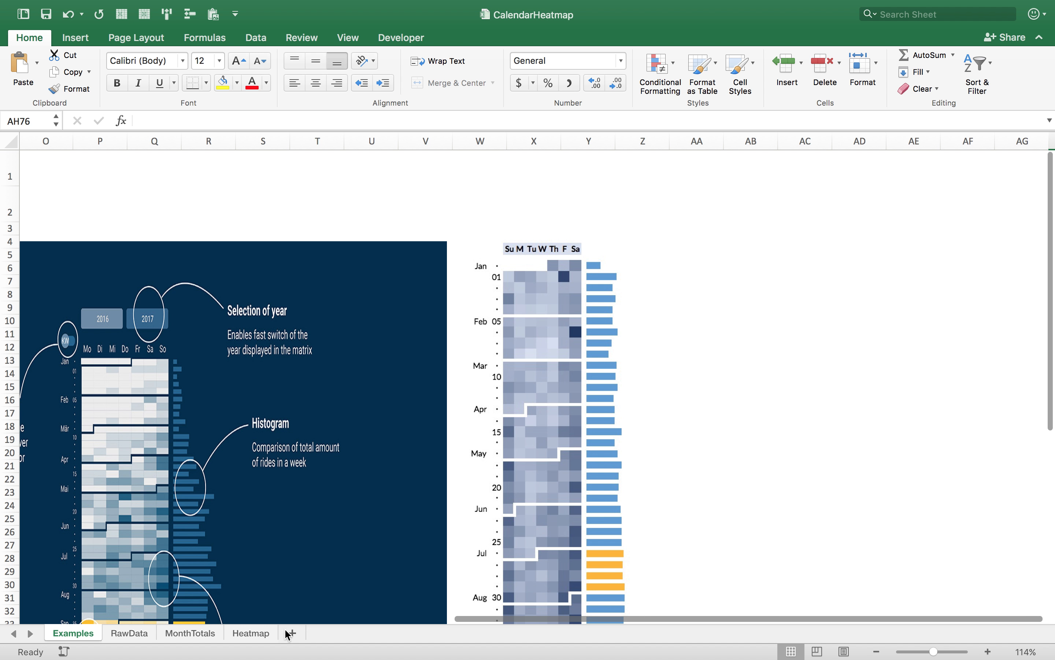
pyautogui.click(259, 638)
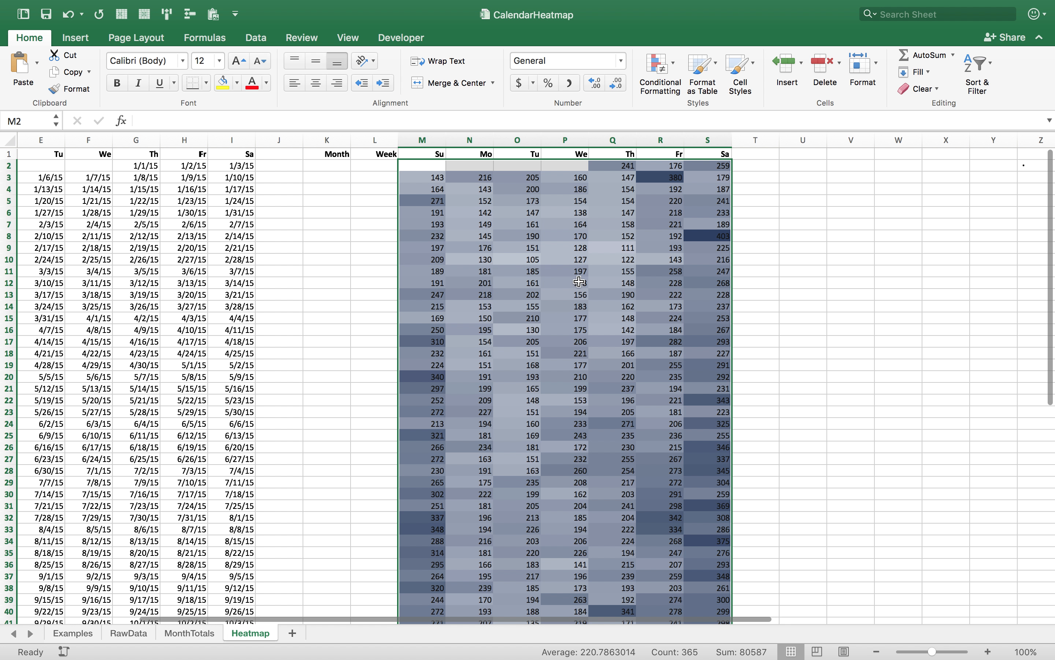
# - Hide the numbers in M2:S54 by applying the custom number format ;;;
pyautogui.rightClick(536, 293)
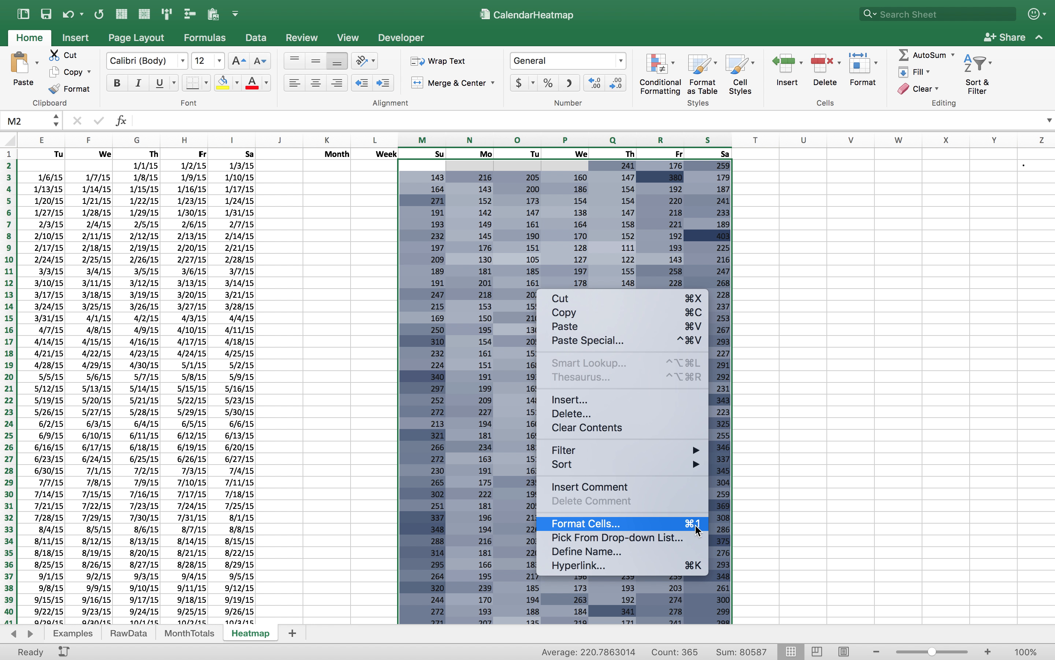
pyautogui.click(622, 528)
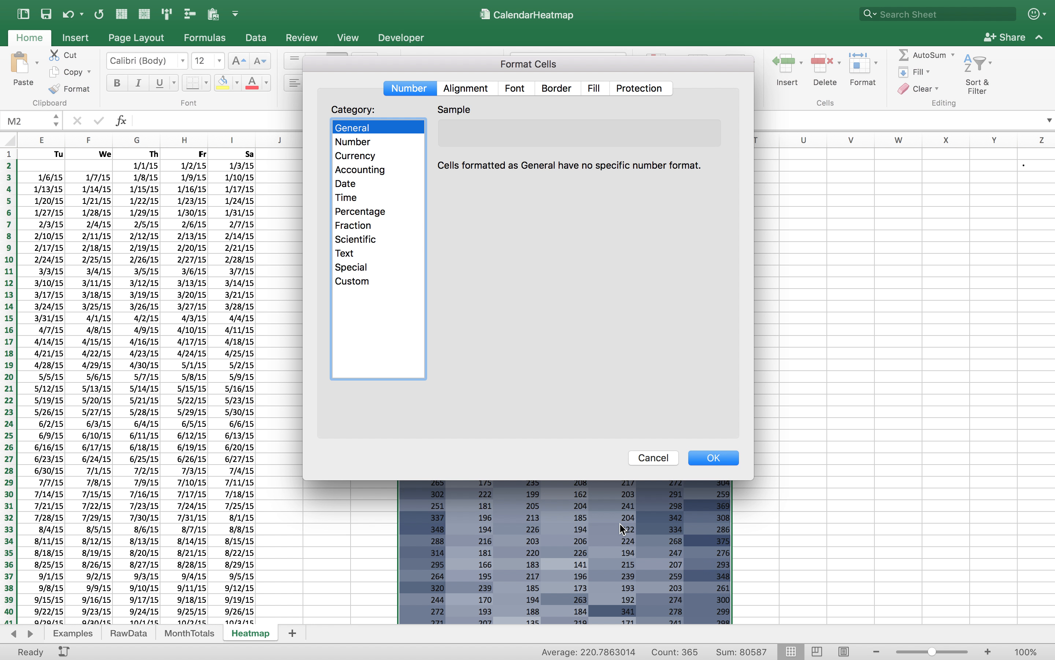
pyautogui.moveTo(409, 64); pyautogui.dragTo(255, 198)
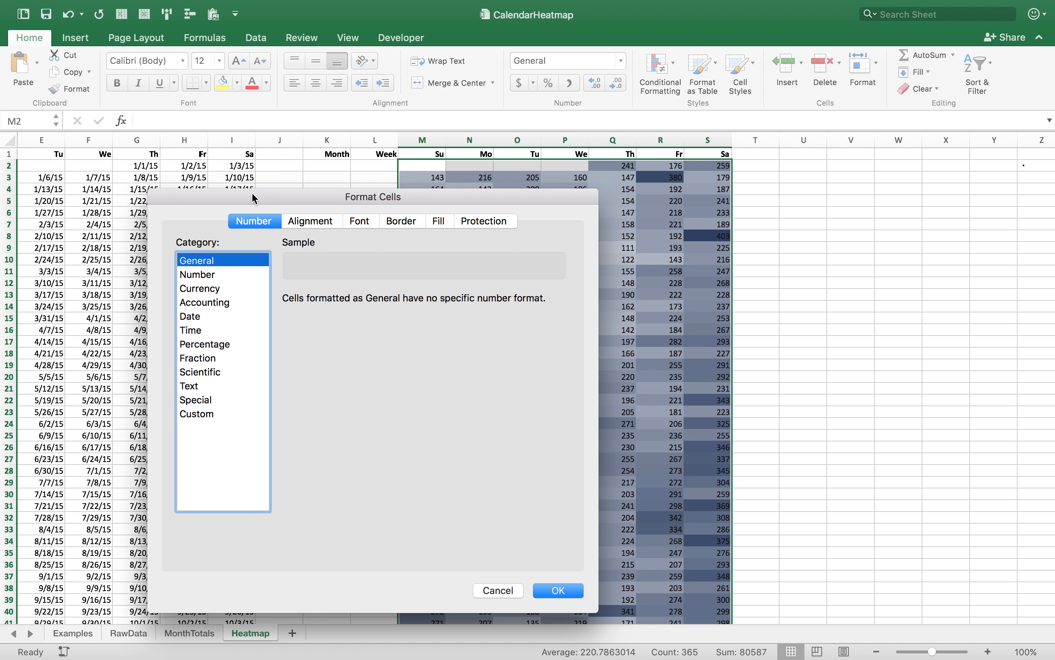
pyautogui.click(220, 413)
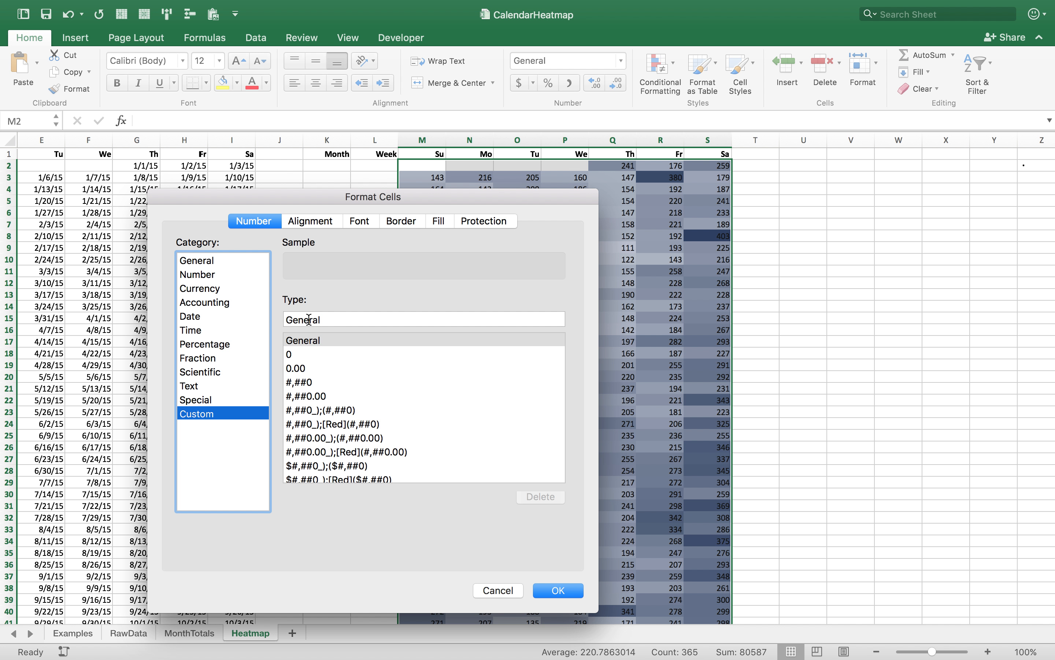
pyautogui.doubleClick(309, 320)
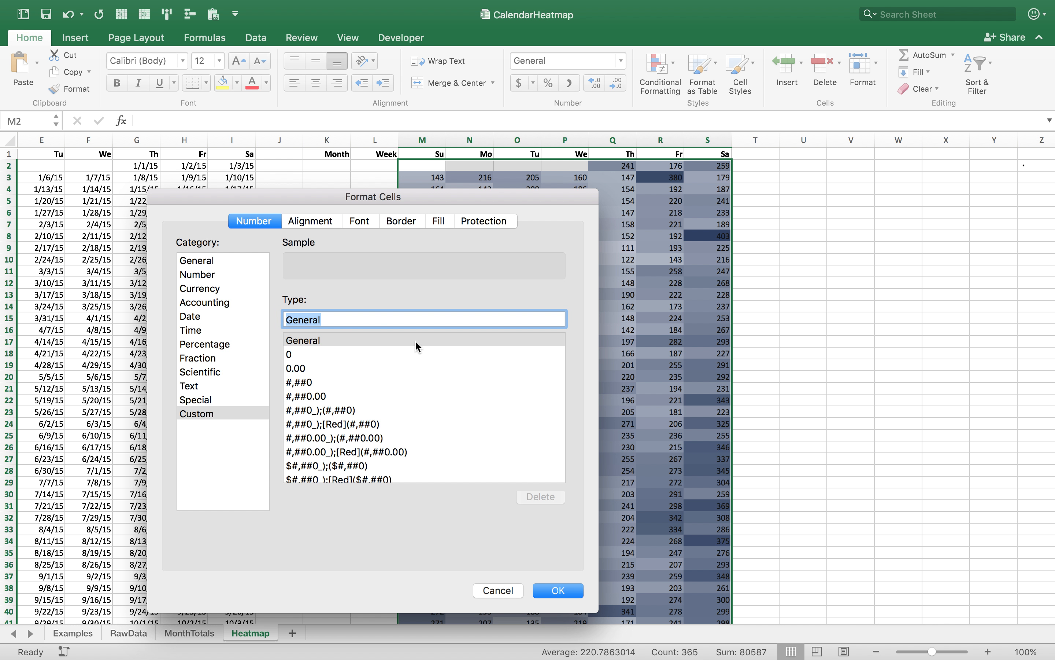
pyautogui.press('BackSpace')
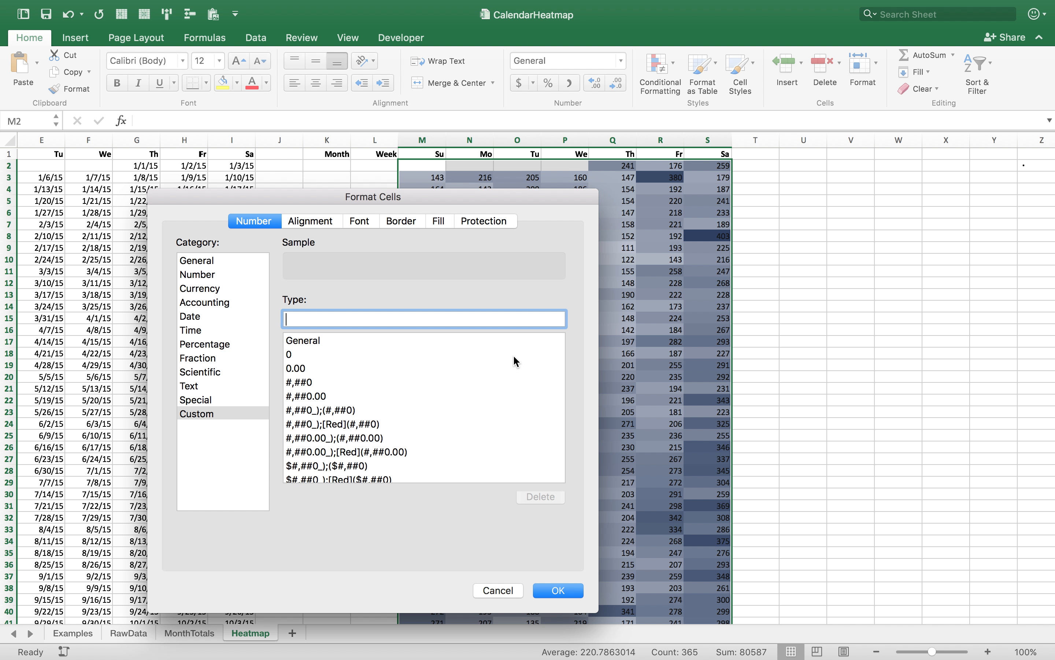
pyautogui.write(';;;')
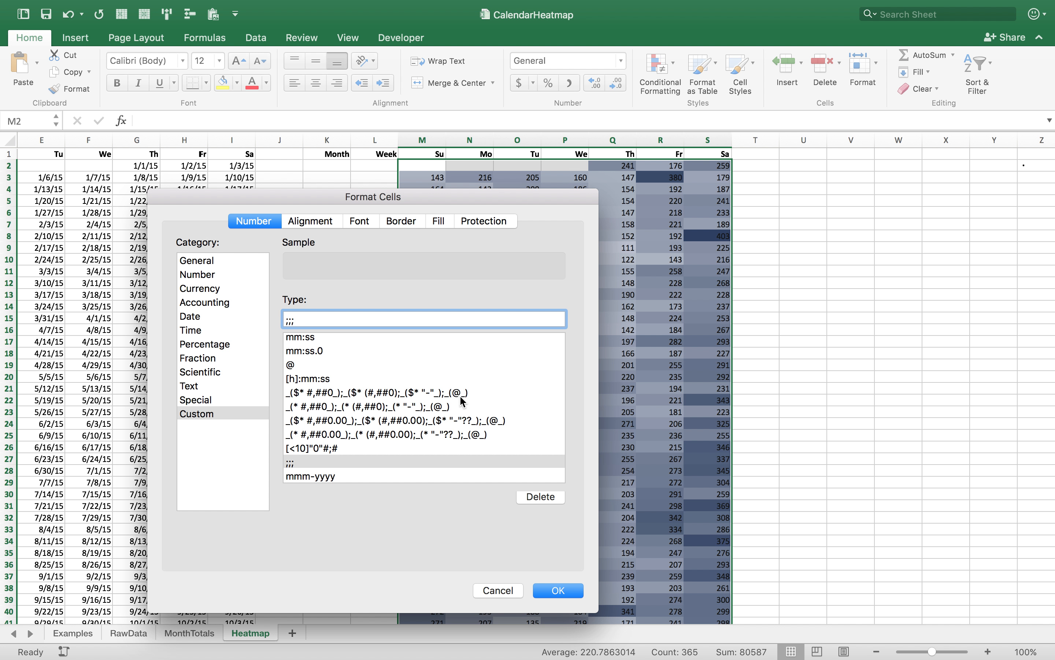
pyautogui.click(558, 590)
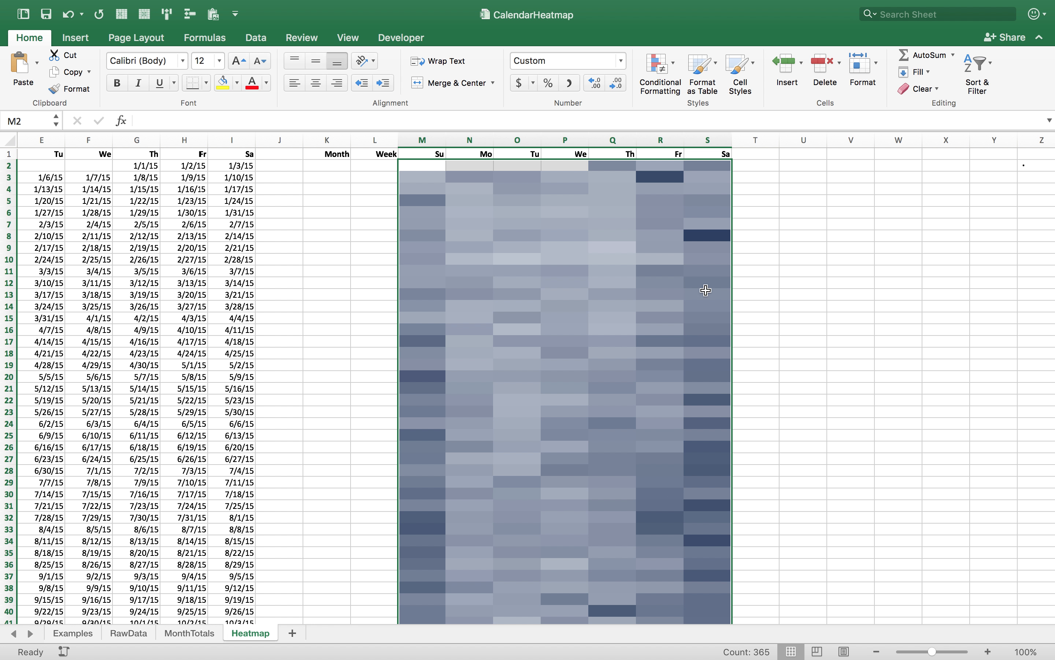
# - Step through the cells around Q2 to check that the lookup formulas are still behind the colors
pyautogui.click(613, 167)
pyautogui.press('Down')
pyautogui.press('Down')
pyautogui.press('Down')
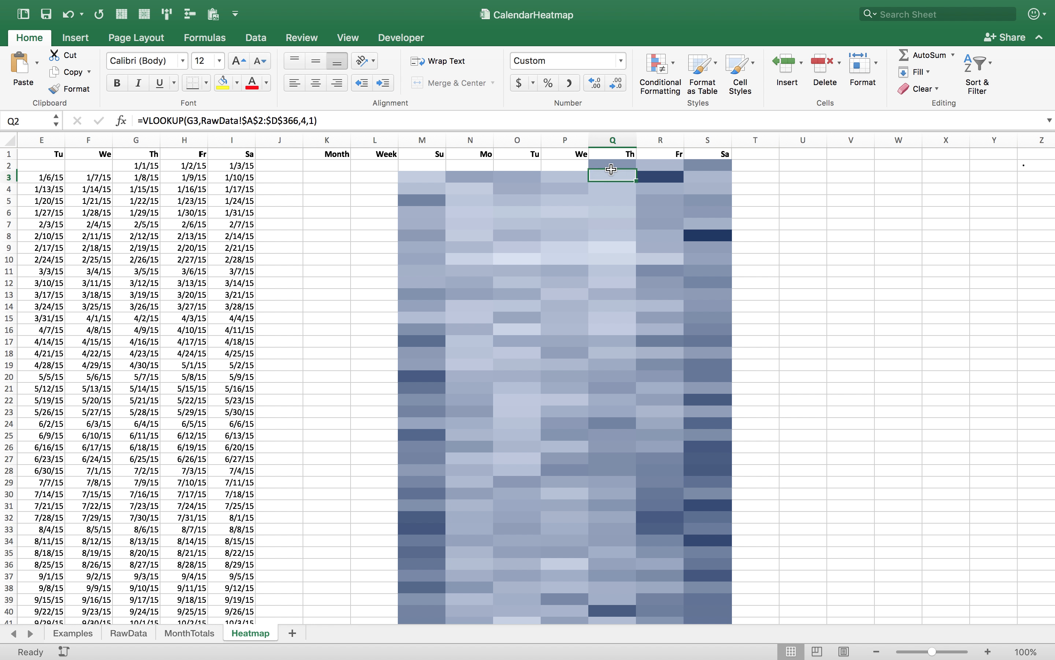
pyautogui.press('Left')
pyautogui.press('Left')
pyautogui.press('Down')
pyautogui.press('Down')
pyautogui.press('Right')
pyautogui.press('Right')
pyautogui.press('Right')
pyautogui.press('Right')
pyautogui.press('Up')
pyautogui.press('Up')
pyautogui.press('Up')
pyautogui.press('Up')
pyautogui.press('Up')
pyautogui.press('Left')
pyautogui.press('Left')
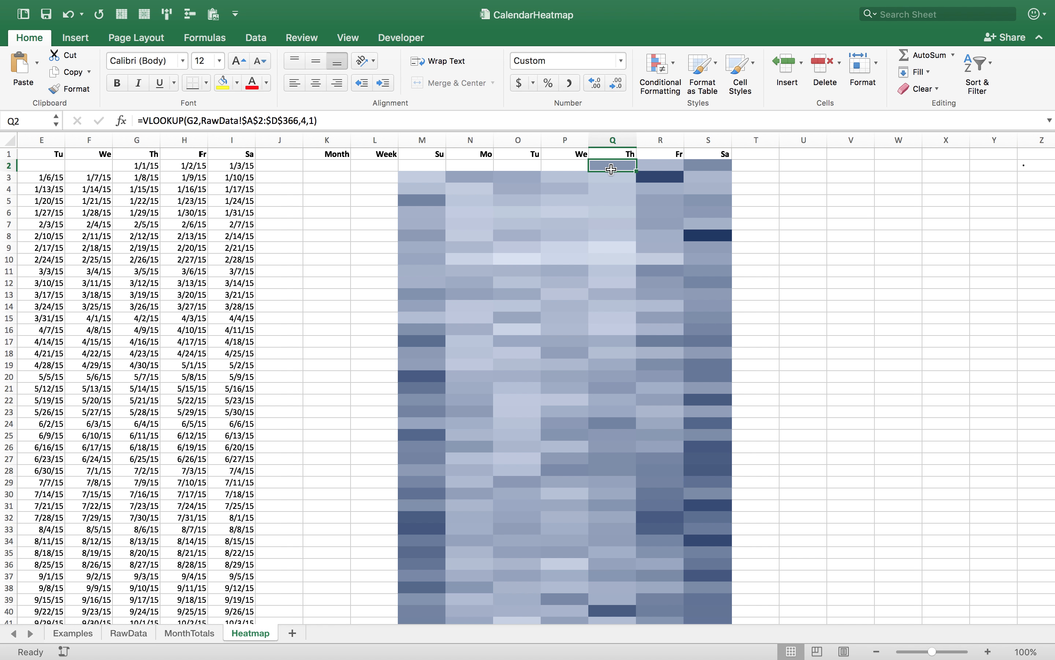
# - Look over the whole colored grid and check the weekly bars in the example on the Examples sheet
pyautogui.scroll(-20, 575, 266)
pyautogui.hscroll(-1, 576, 267)
pyautogui.scroll(20, 578, 268)
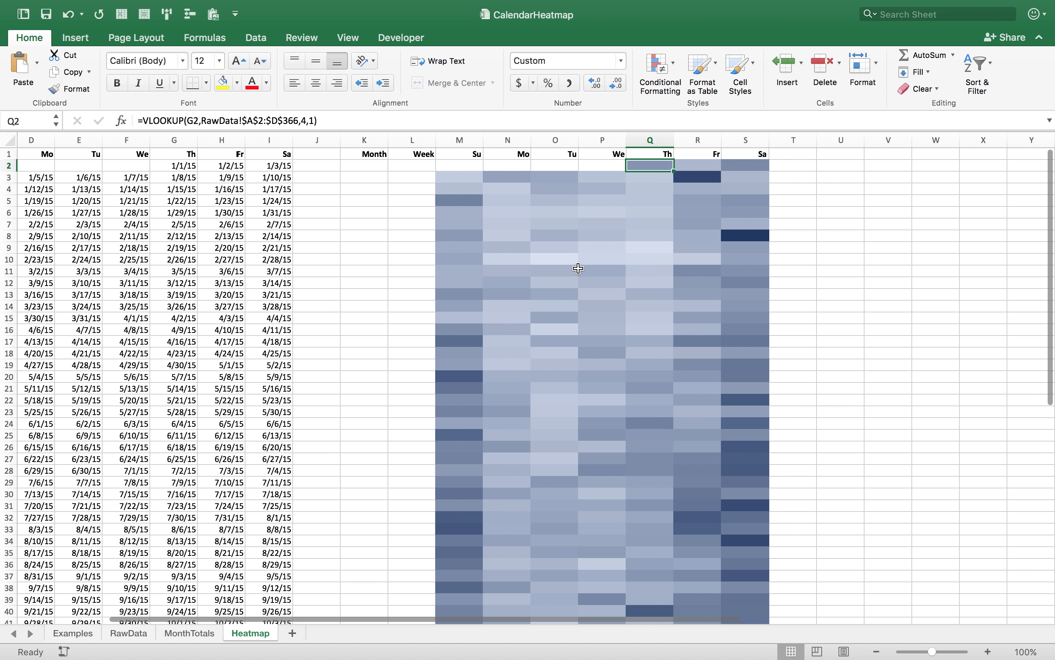
pyautogui.click(73, 633)
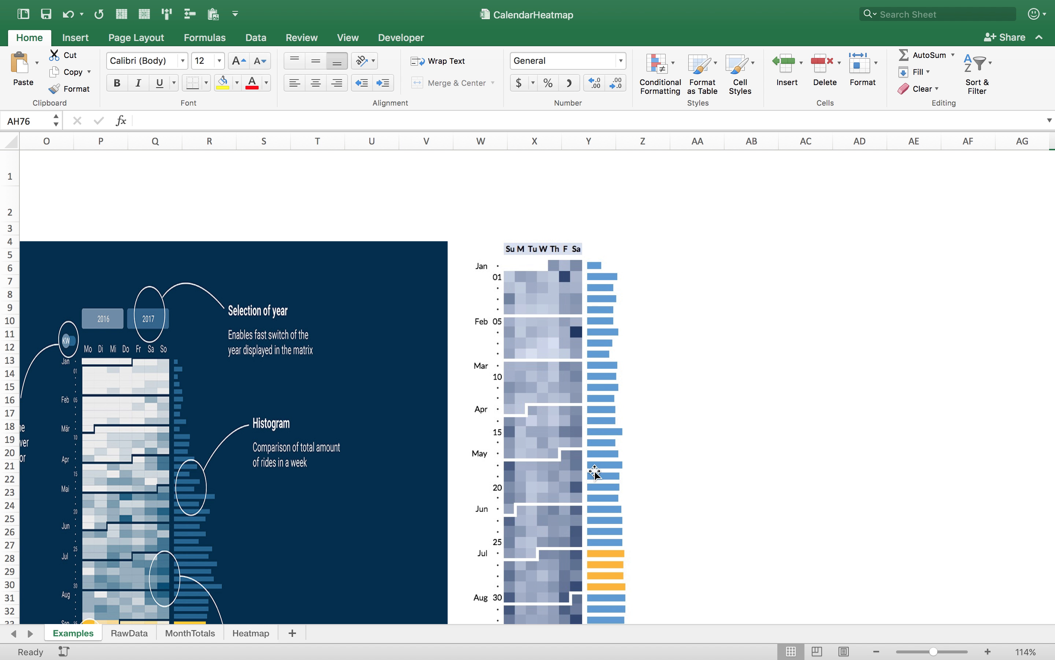
pyautogui.click(248, 634)
# - Enter a SUM of M2:S2 in T2 to total the first week's counts
pyautogui.click(800, 167)
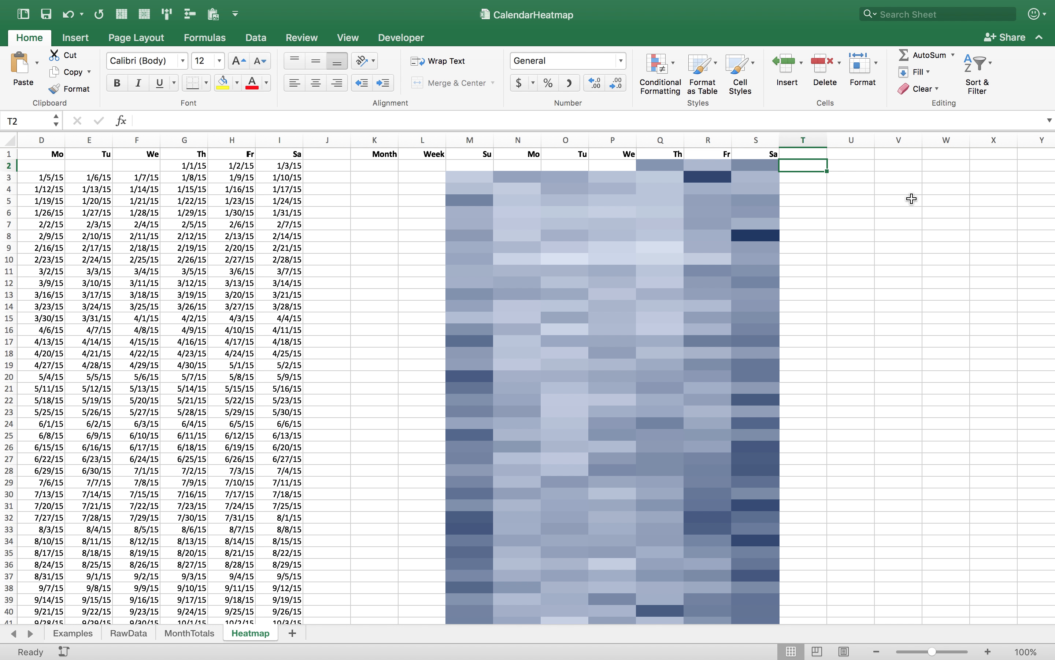
pyautogui.write('=sum(')
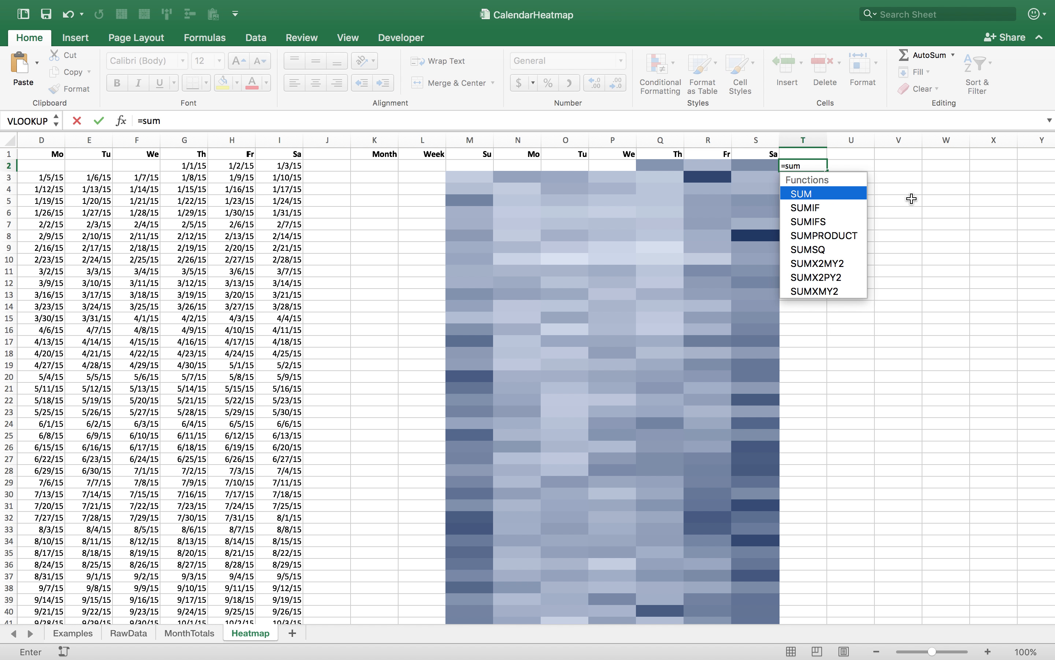
pyautogui.press('Left')
pyautogui.hotkey('shift', 'Left')
pyautogui.hotkey('shift', 'Left')
pyautogui.hotkey('shift', 'Left')
pyautogui.hotkey('shift', 'Left')
pyautogui.hotkey('shift', 'Left')
pyautogui.hotkey('shift', 'Left')
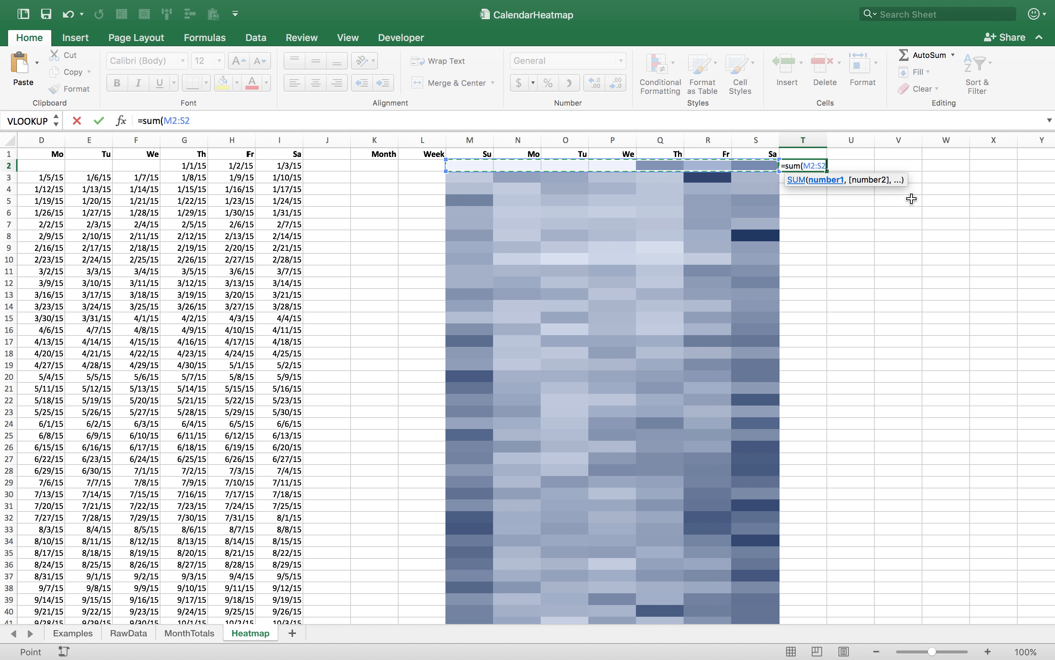
pyautogui.press('Return')
pyautogui.click(818, 165)
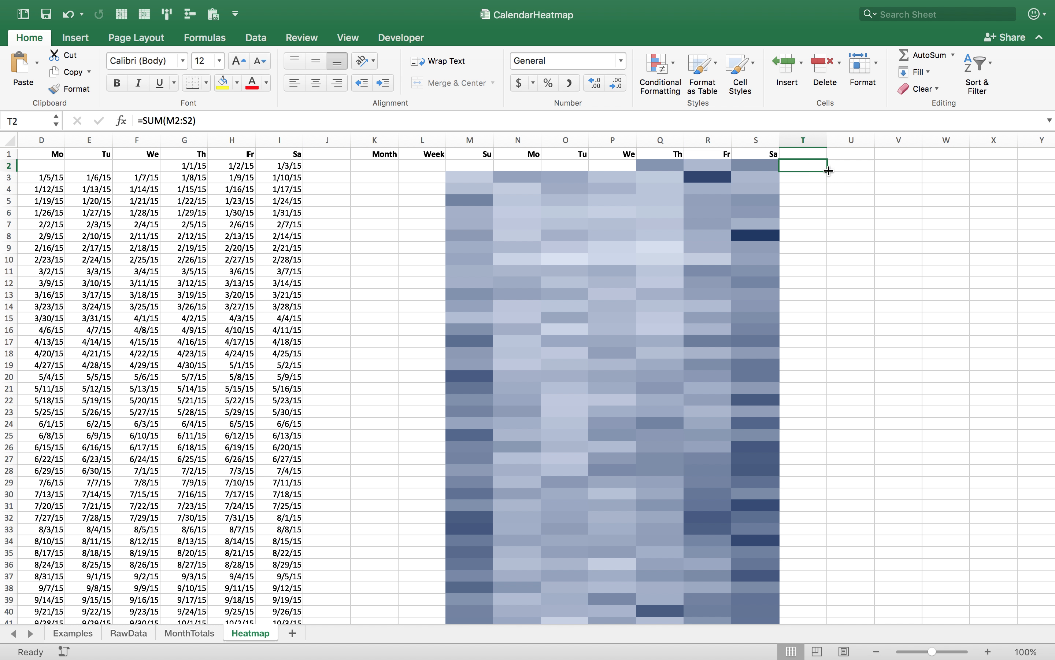
# - Format the first week's total in T2 as a number with two decimal places
pyautogui.press('super+1')
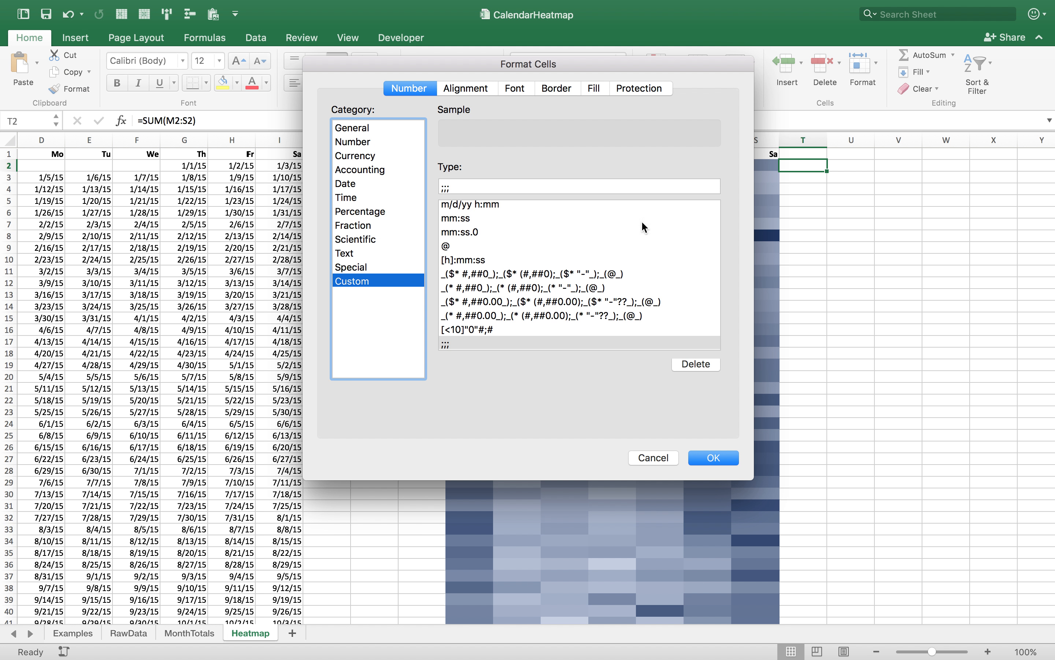
pyautogui.click(365, 142)
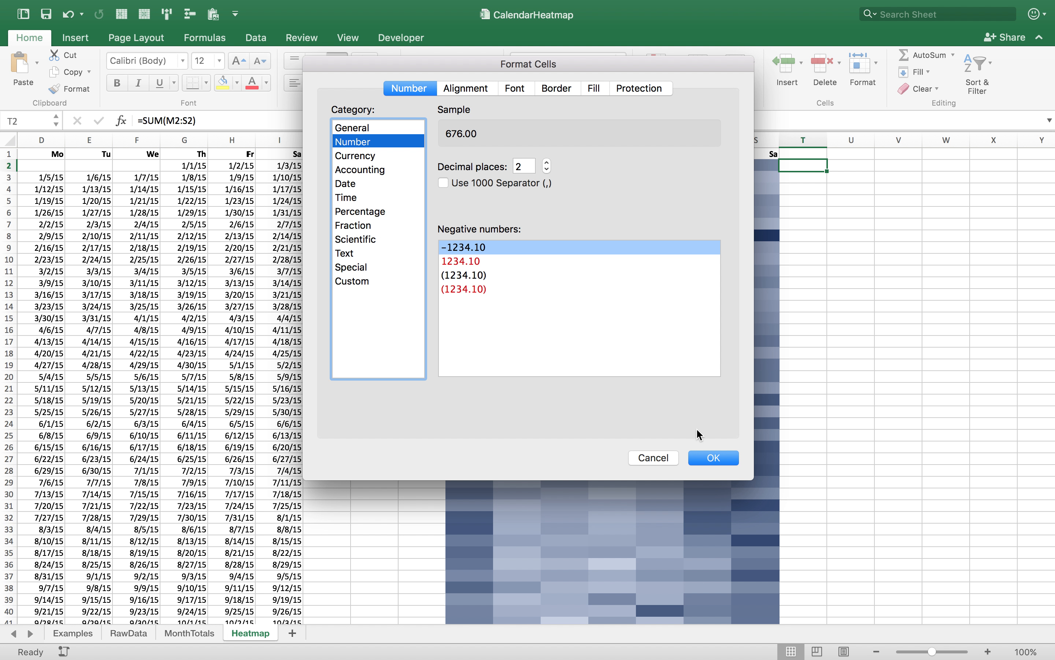
pyautogui.click(713, 458)
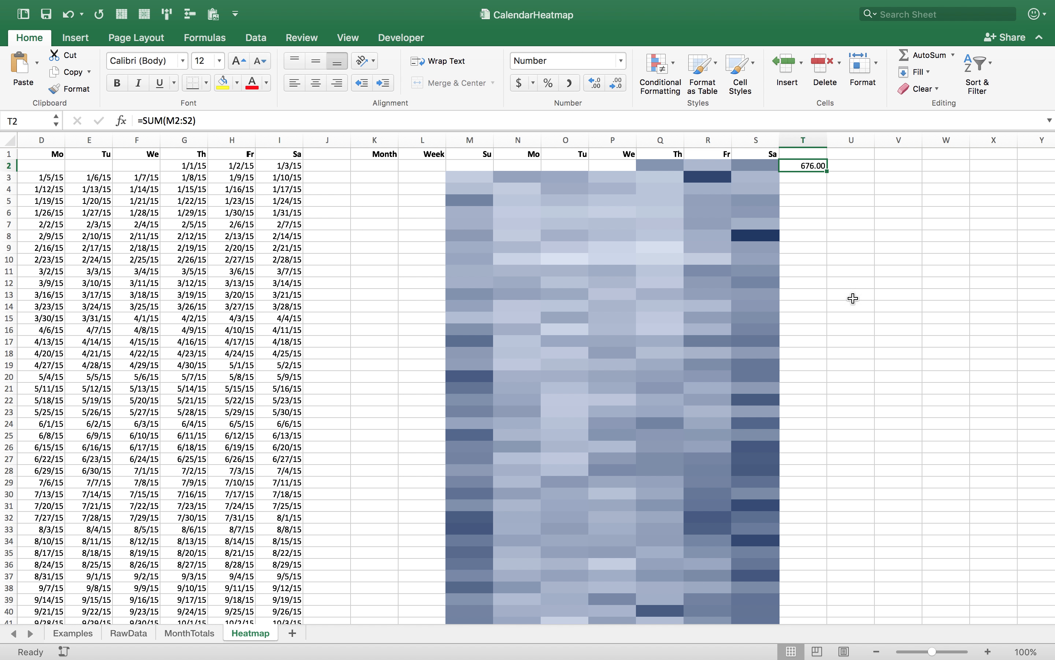
# - Fill the weekly total formula from T2 down through T54
pyautogui.doubleClick(828, 172)
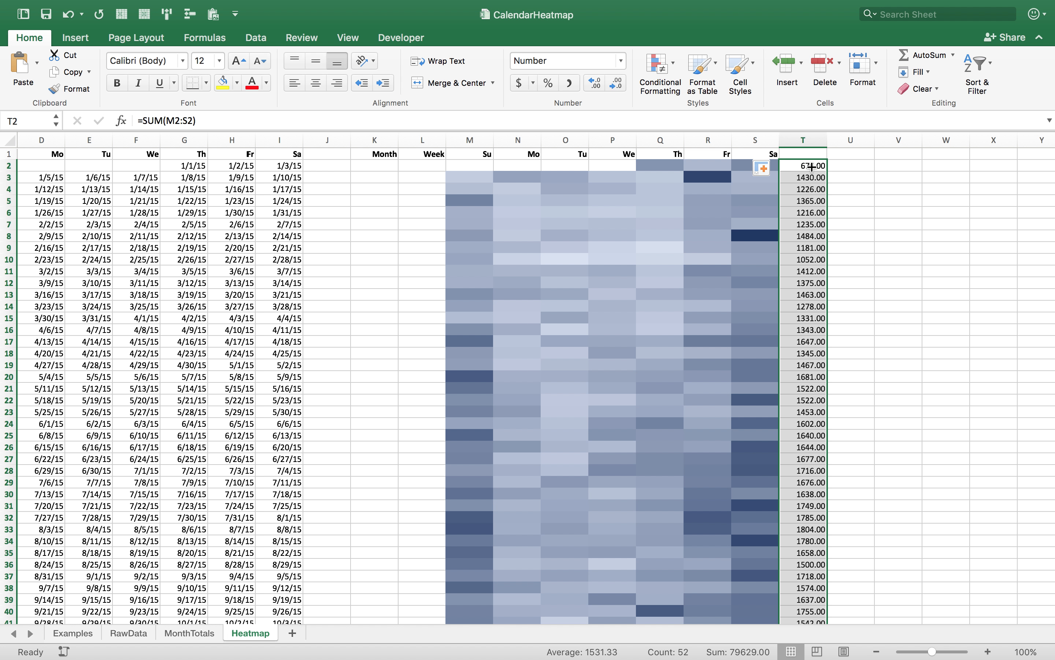
pyautogui.scroll(-8, 811, 166)
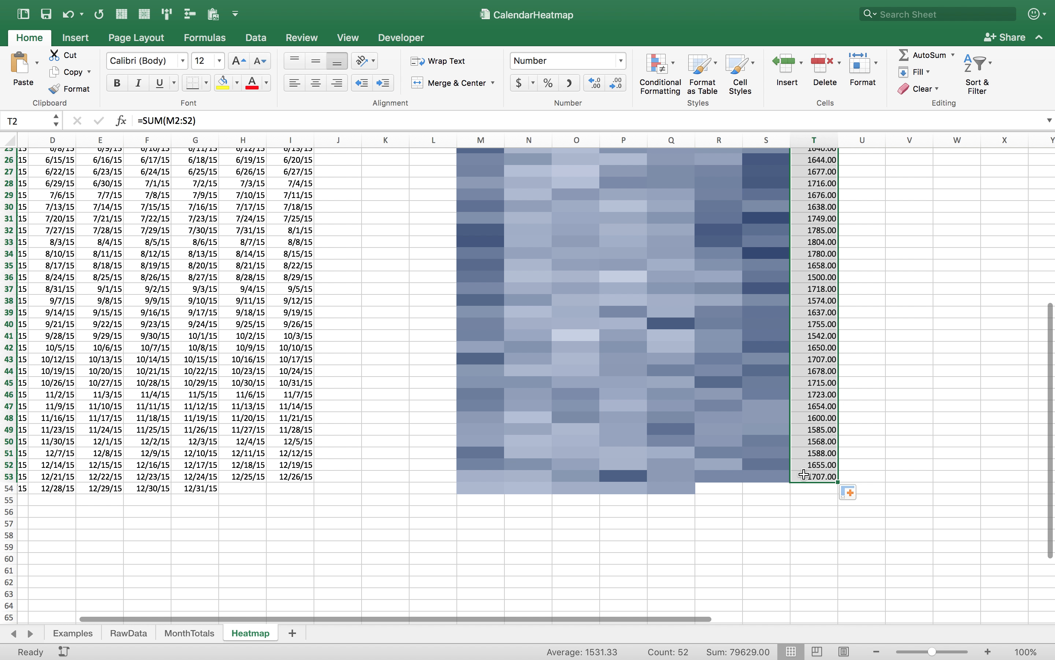
pyautogui.click(775, 489)
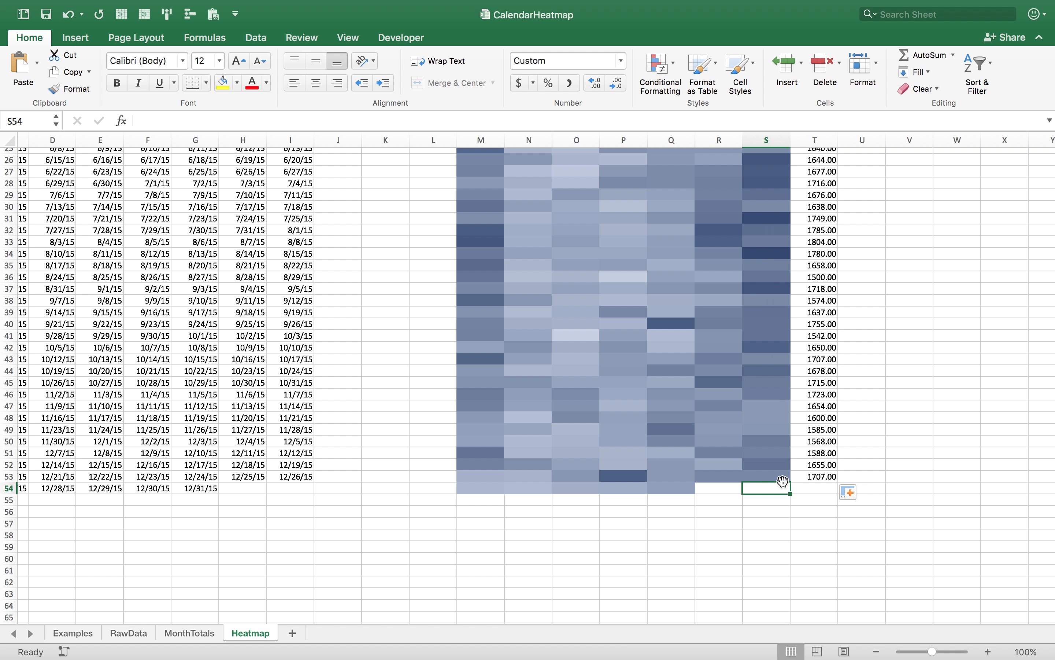
pyautogui.moveTo(789, 475); pyautogui.dragTo(832, 488)
pyautogui.click(806, 481)
pyautogui.scroll(10, 831, 488)
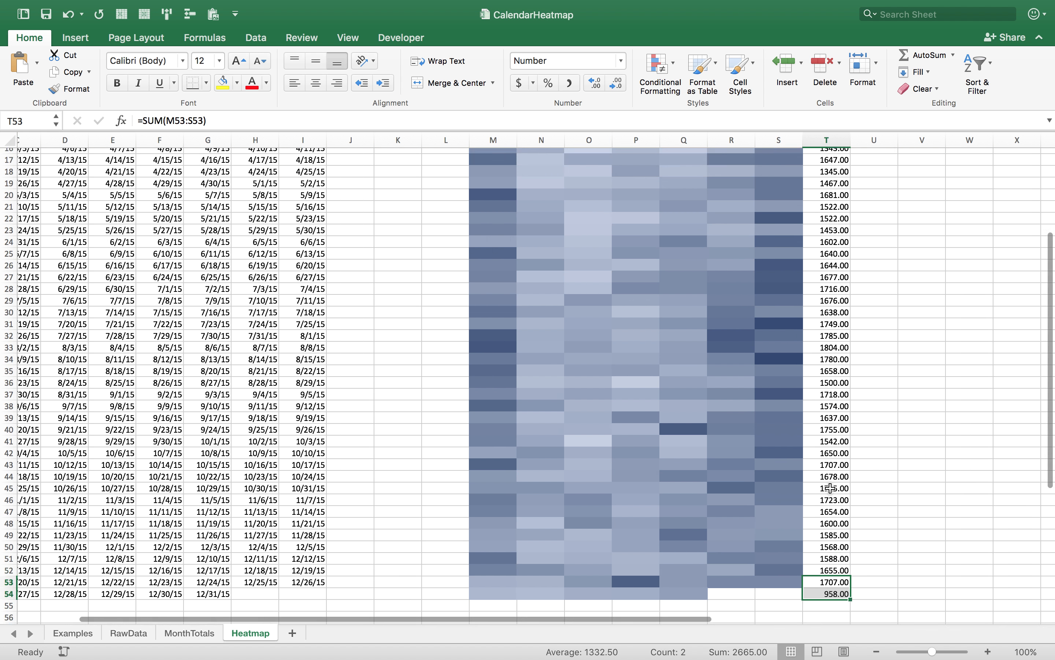
# - Apply blue solid-fill data bars to the weekly totals in T2:T54
pyautogui.click(830, 164)
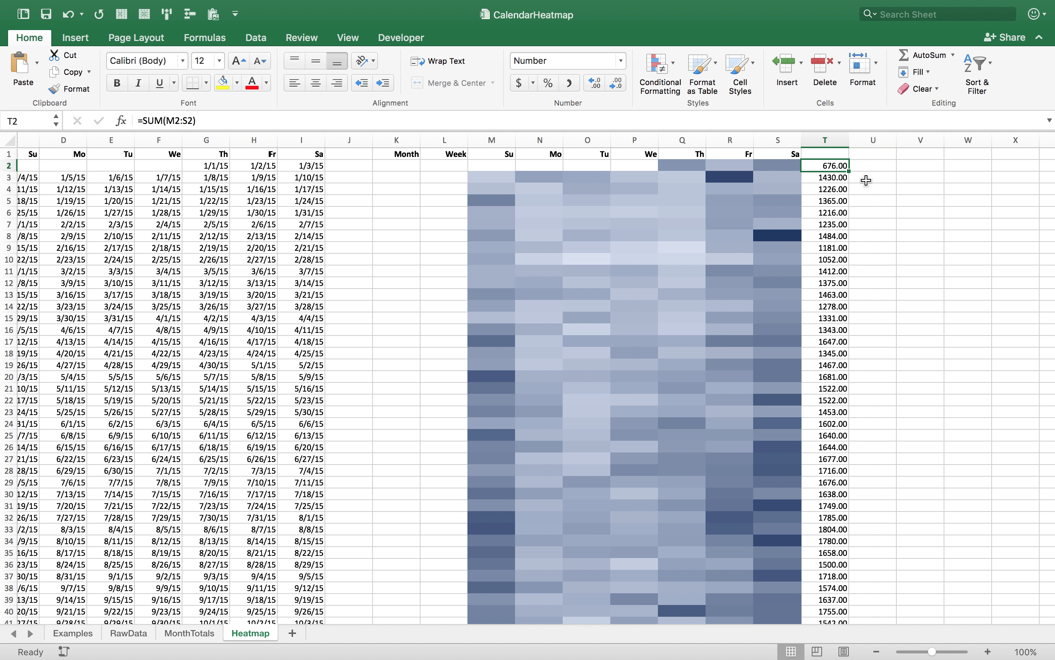
pyautogui.hotkey('ctrl', 'shift', 'Down')
pyautogui.scroll(8, 869, 259)
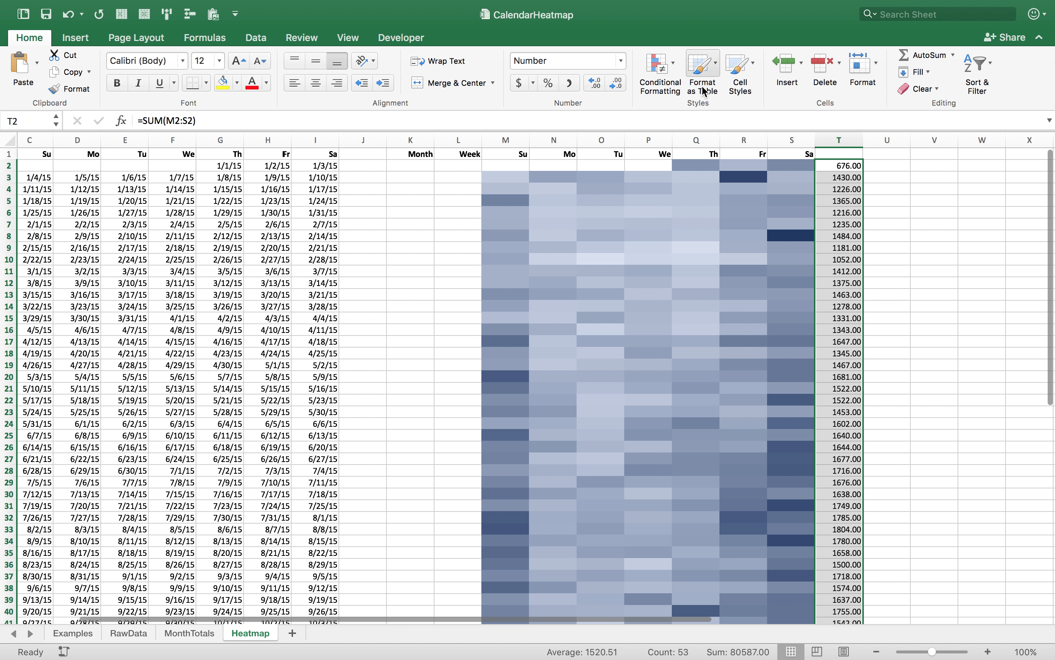
pyautogui.click(660, 68)
pyautogui.moveTo(688, 137)
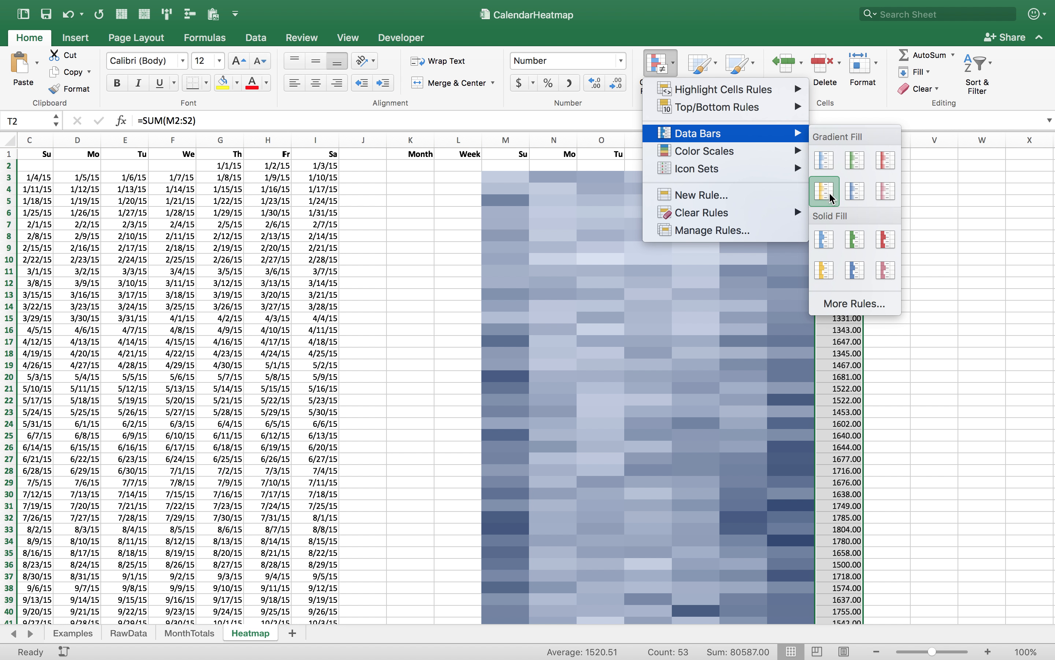
pyautogui.click(824, 247)
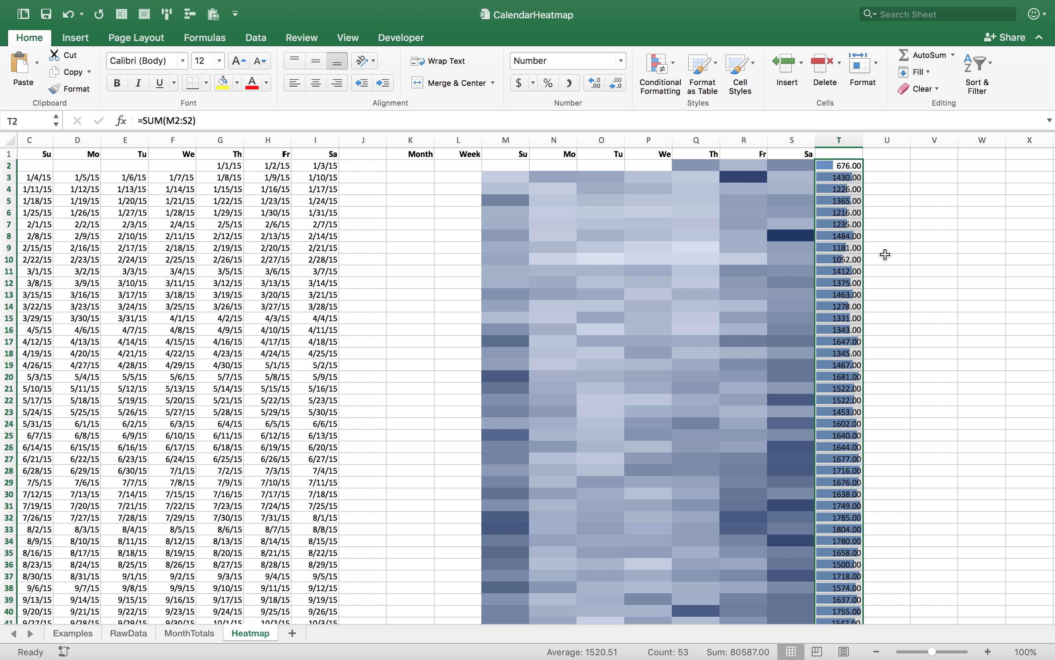
pyautogui.click(909, 259)
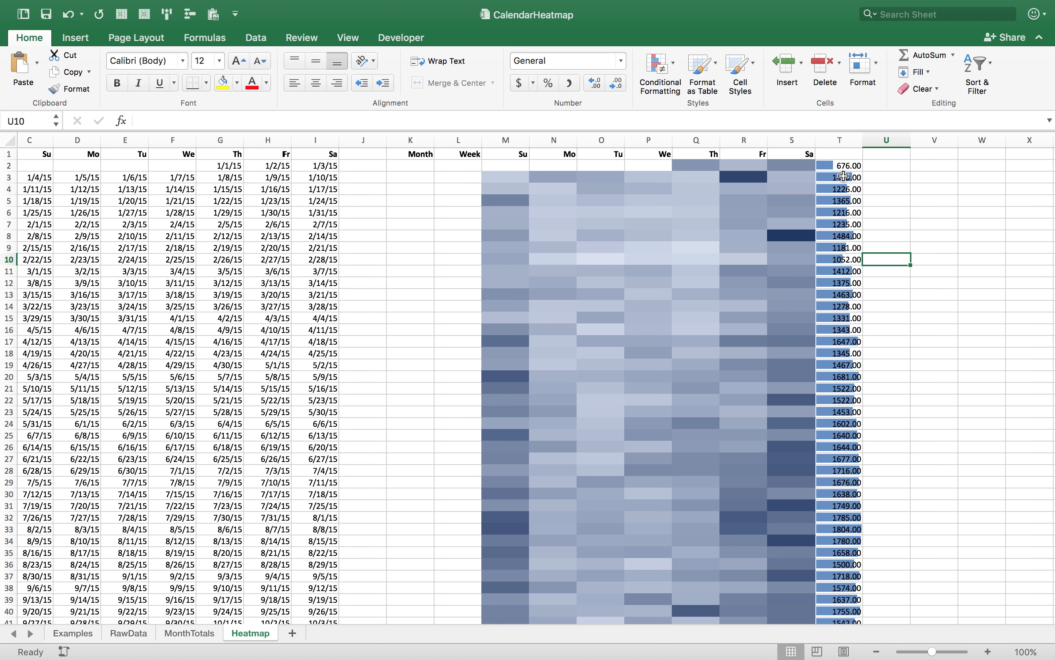
# - Hide the numbers behind the data bars in T2:T54 with the custom number format ;;;
pyautogui.scroll(-10, 844, 176)
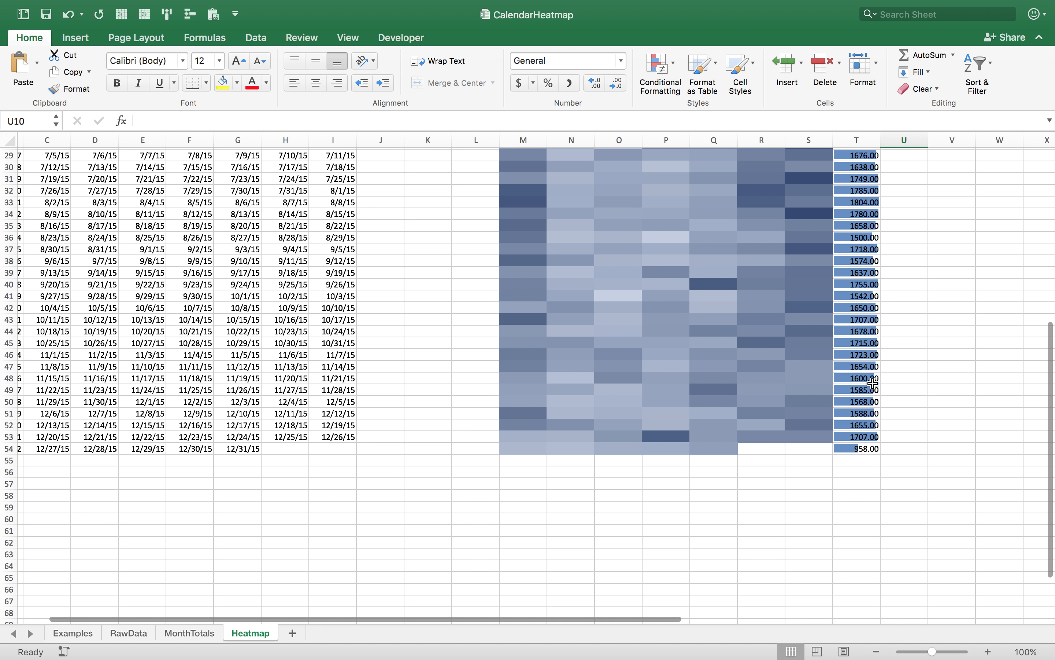
pyautogui.scroll(10, 874, 383)
pyautogui.click(870, 167)
pyautogui.hotkey('ctrl', 'shift', 'Down')
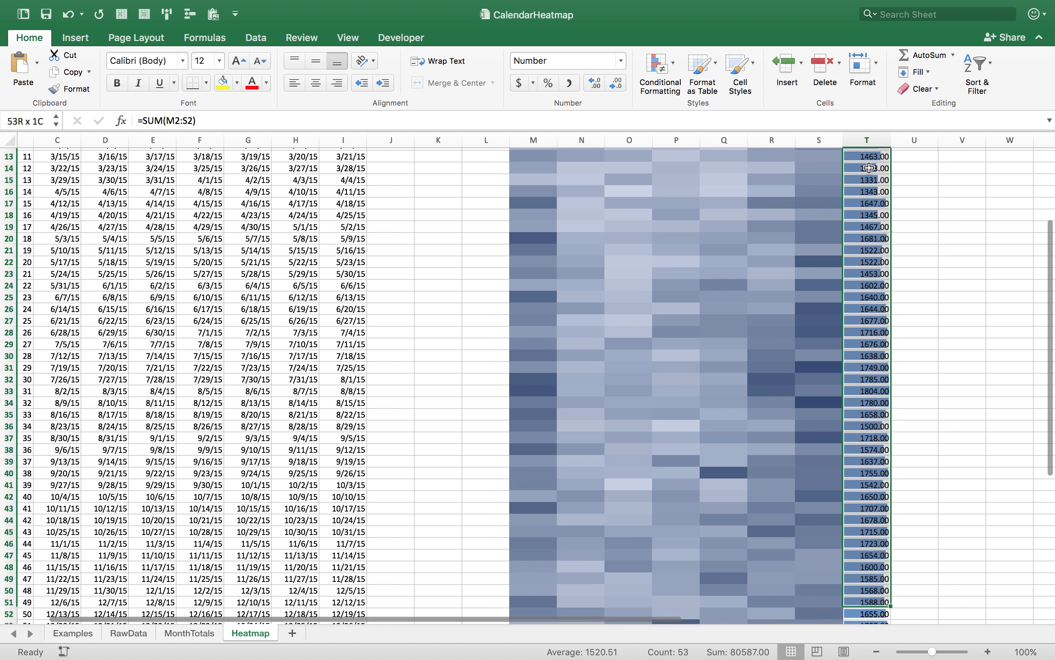
pyautogui.press('super+1')
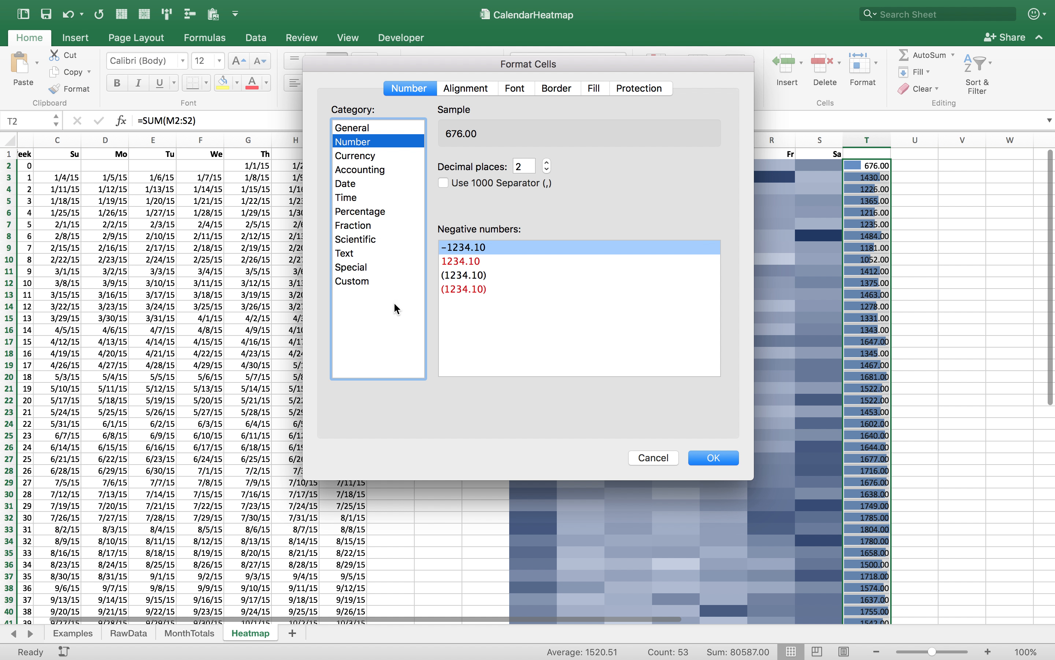
pyautogui.click(376, 283)
pyautogui.doubleClick(459, 185)
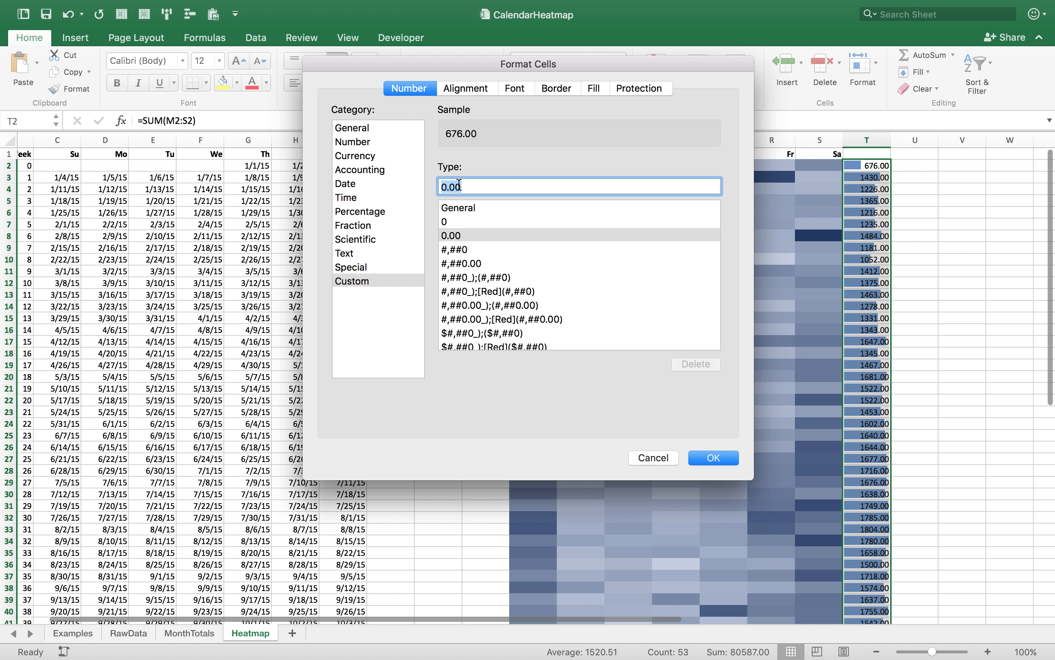
pyautogui.write(';;;')
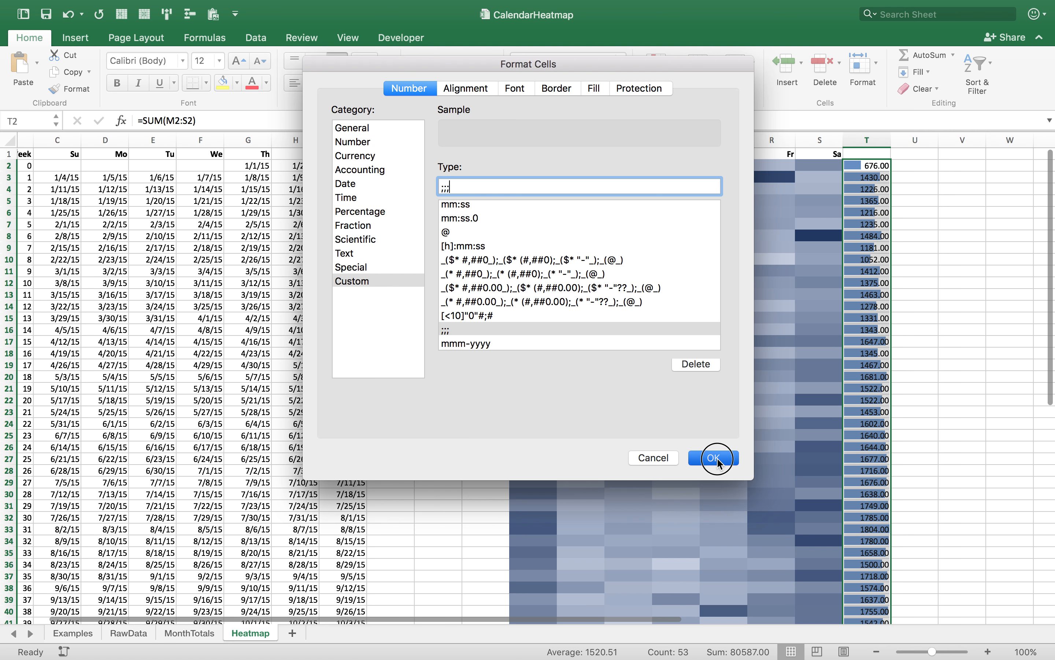
pyautogui.click(716, 457)
pyautogui.click(963, 399)
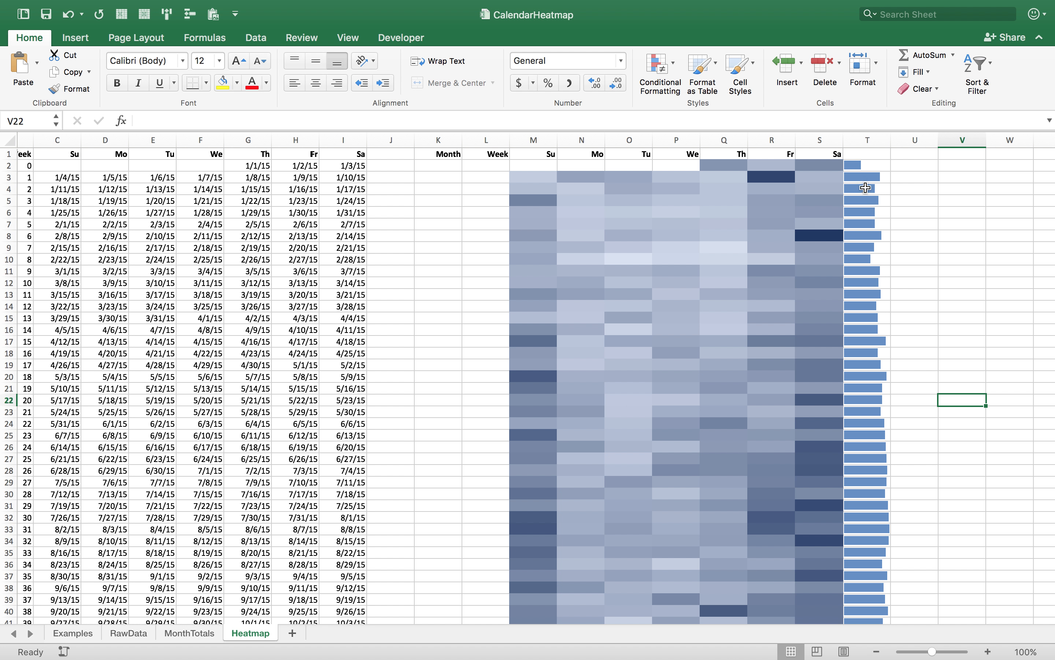
# - Insert a blank column between the heatmap grid and the weekly bars and narrow it to a width of 0.64
pyautogui.moveTo(889, 144); pyautogui.dragTo(890, 144)
pyautogui.scroll(-3, 899, 341)
pyautogui.scroll(6, 897, 341)
pyautogui.hscroll(-1, 892, 262)
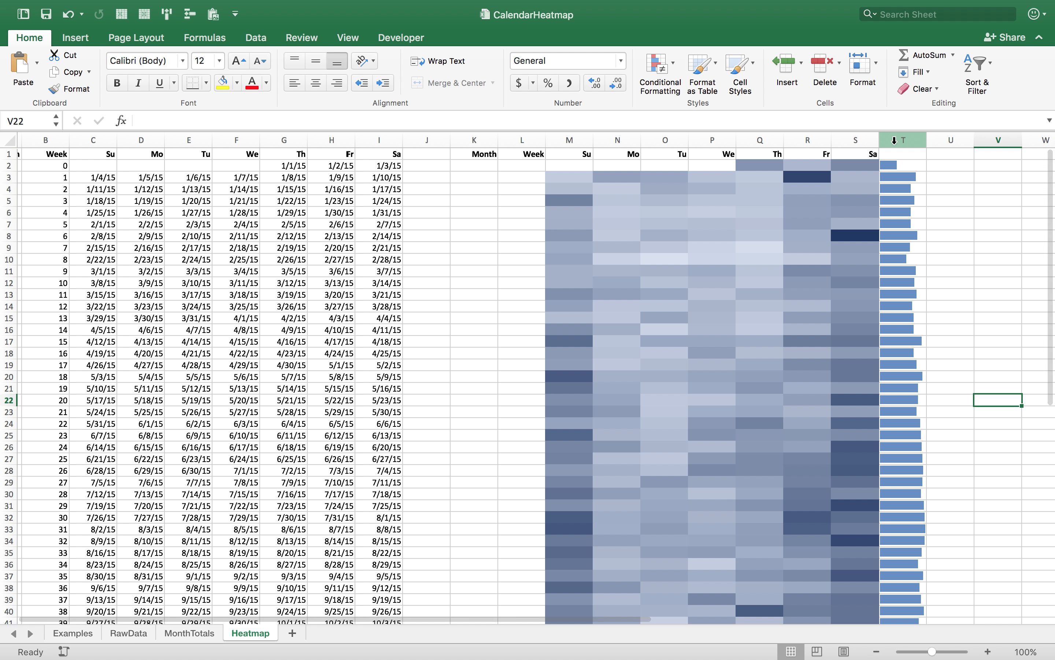
pyautogui.click(895, 140)
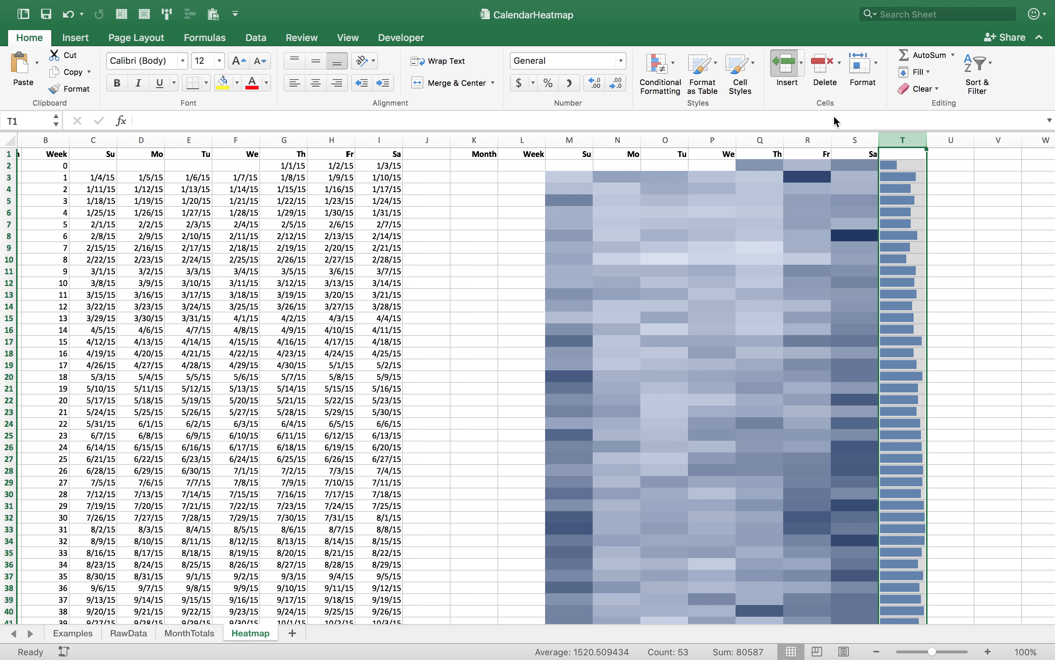
pyautogui.click(787, 70)
pyautogui.click(950, 189)
pyautogui.moveTo(927, 140); pyautogui.dragTo(883, 142)
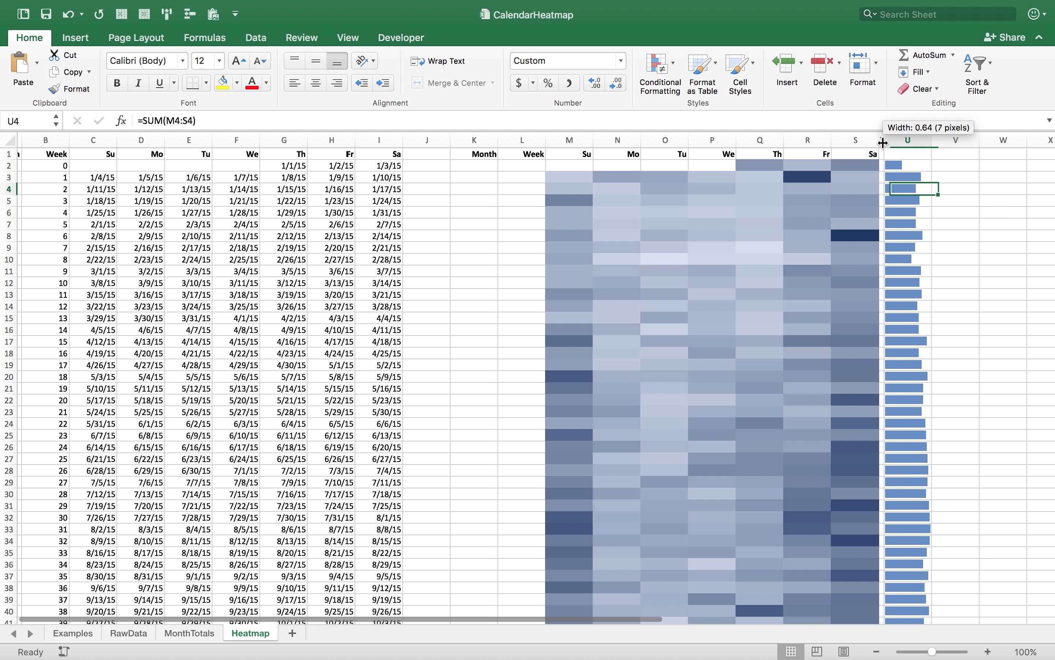
pyautogui.click(976, 233)
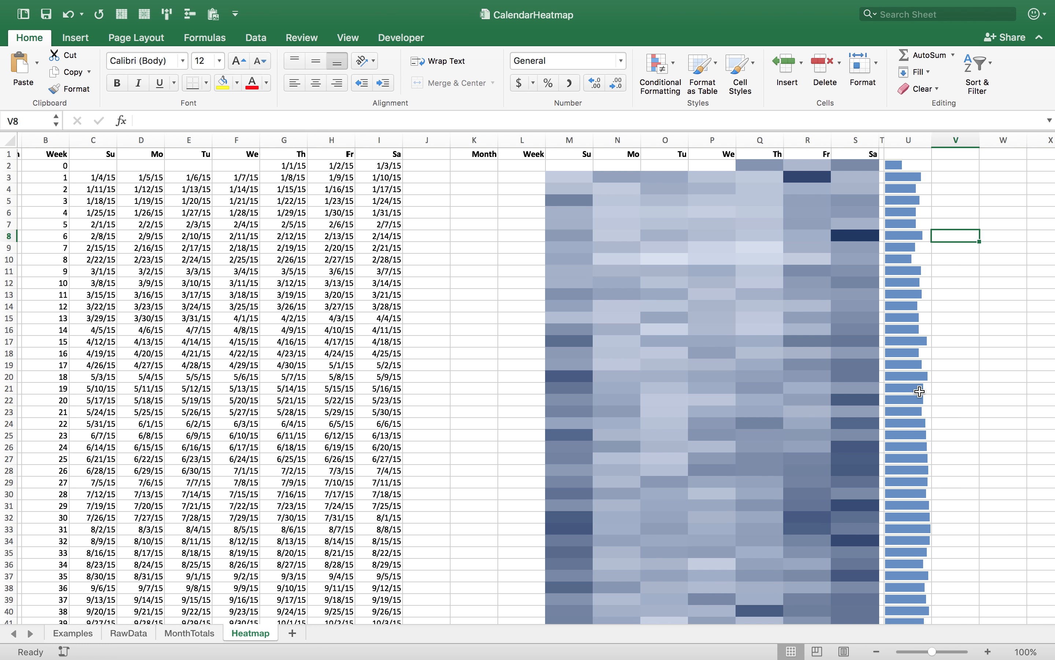
# - Enter a SUM of M2:M54 in M55 to total the Sunday counts
pyautogui.scroll(-10, 919, 449)
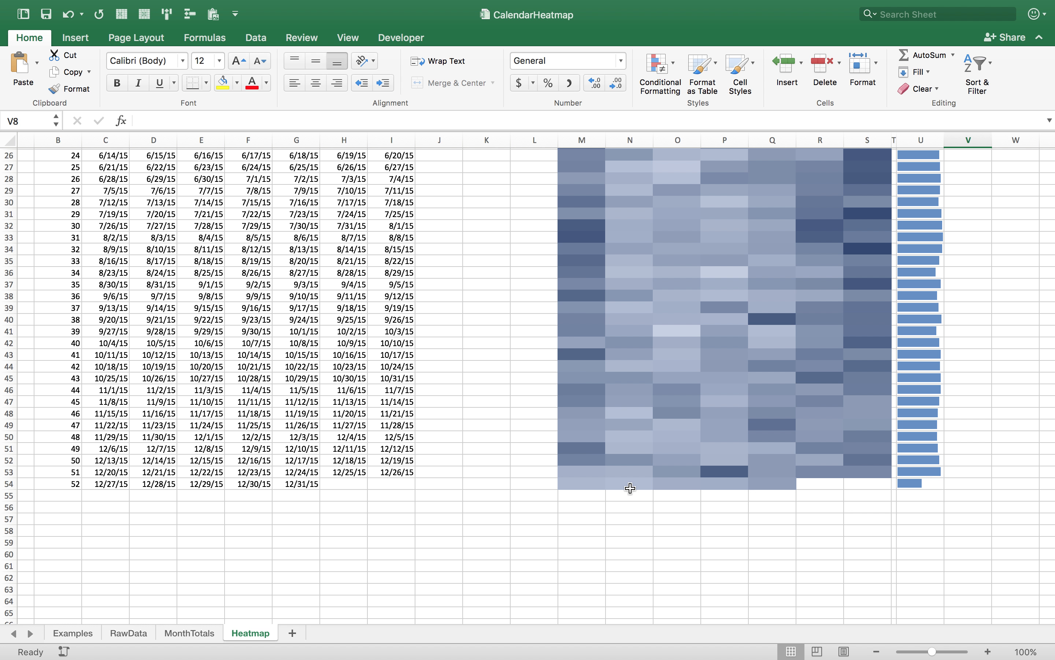
pyautogui.hscroll(5, 716, 489)
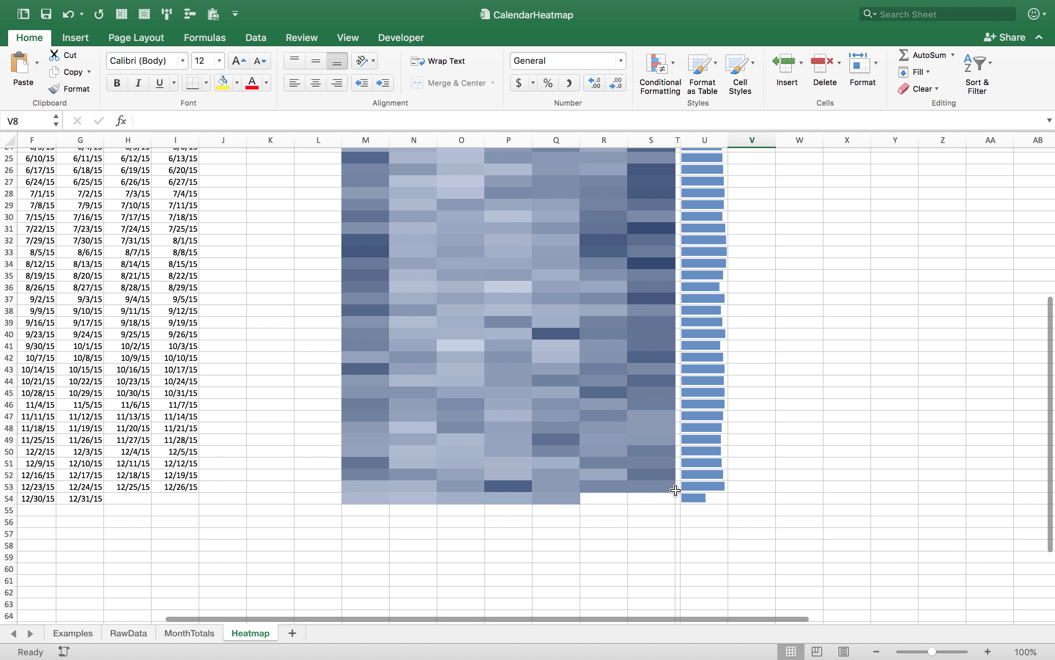
pyautogui.click(371, 512)
pyautogui.write('=sum(')
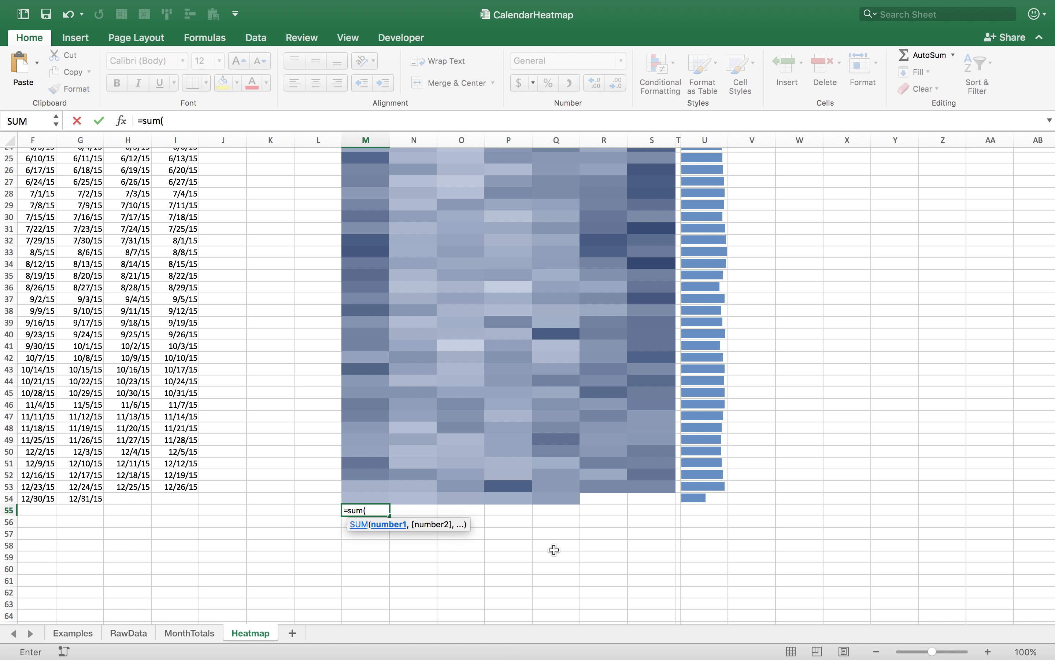
pyautogui.press('Up')
pyautogui.hotkey('ctrl', 'shift', 'Up')
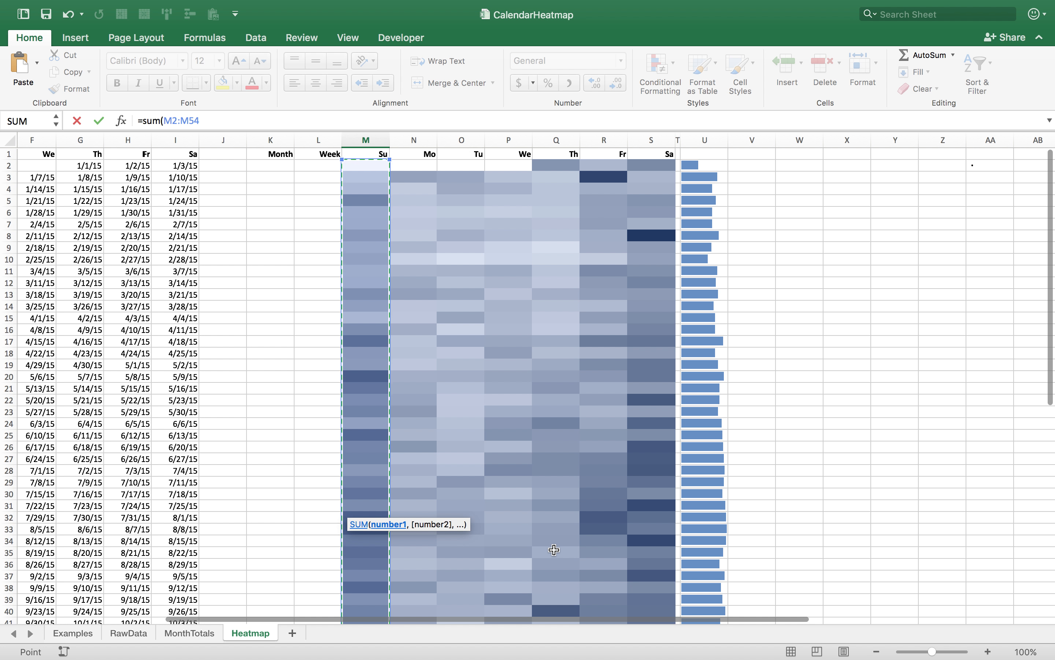
pyautogui.press('Return')
# - Copy the total formula in M55 across the row to S55
pyautogui.press('Up')
pyautogui.press('super+c')
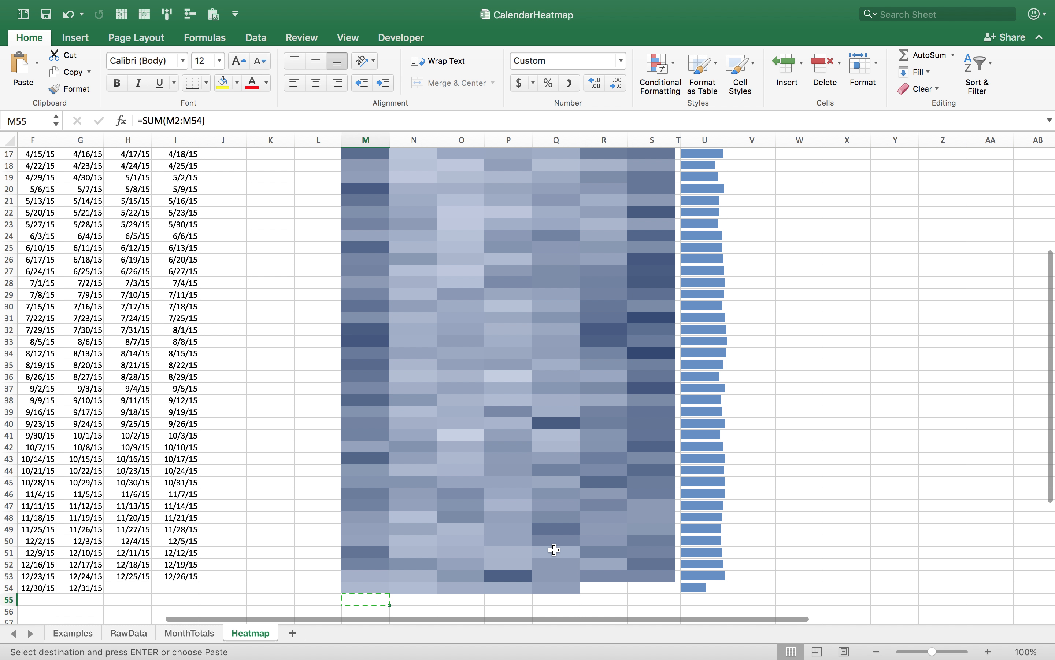
pyautogui.hotkey('shift', 'Right')
pyautogui.hotkey('shift', 'Right')
pyautogui.hotkey('shift', 'Right')
pyautogui.hotkey('shift', 'Right')
pyautogui.hotkey('shift', 'Right')
pyautogui.hotkey('shift', 'Right')
pyautogui.press('super+v')
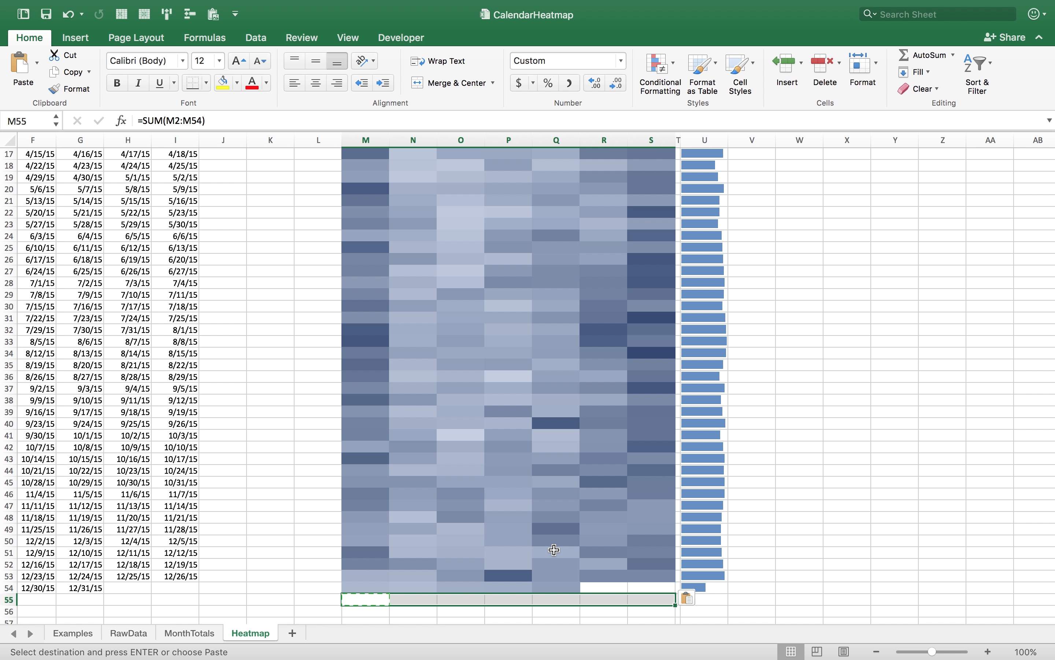
pyautogui.press('Escape')
# - Format the weekday totals in M55:S55 as numbers with zero decimal places
pyautogui.press('super+1')
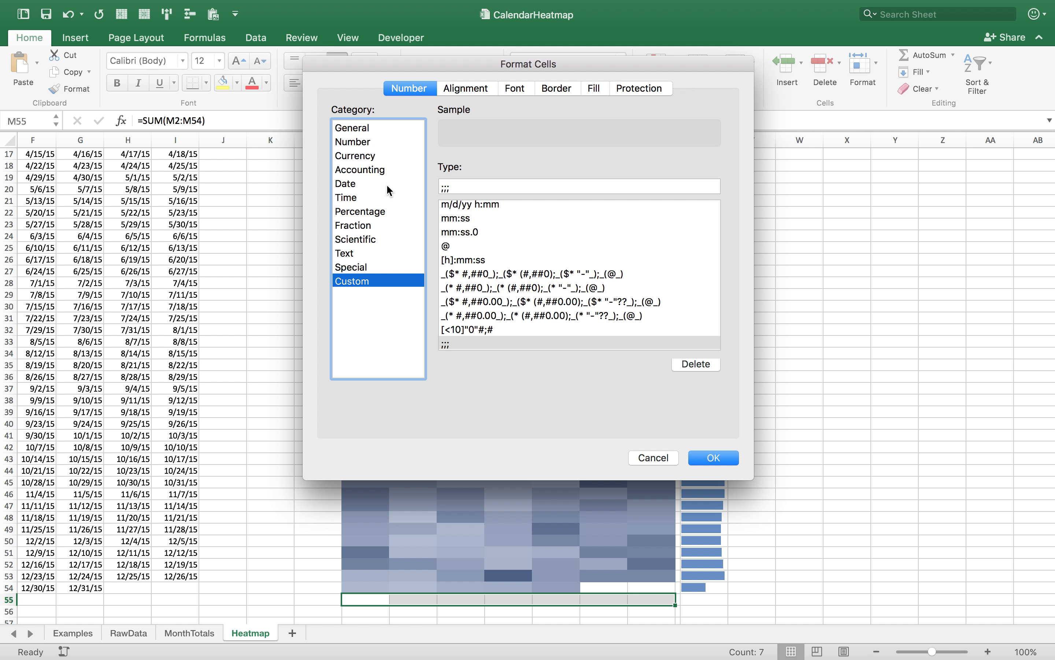
pyautogui.click(386, 141)
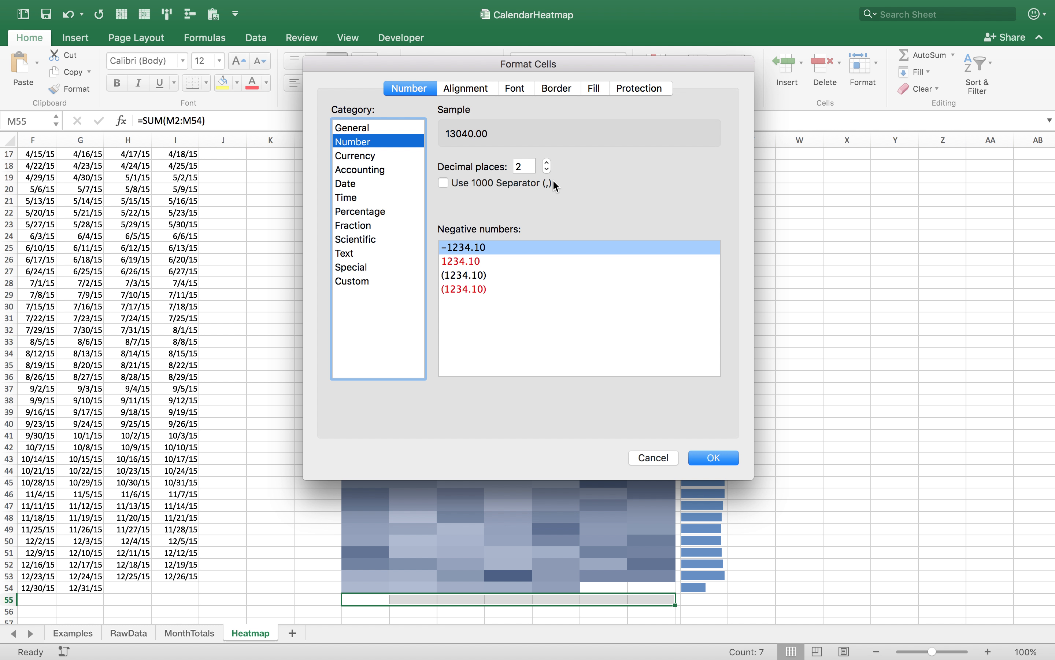
pyautogui.click(547, 169)
pyautogui.click(547, 170)
pyautogui.press('Return')
pyautogui.scroll(-1, 818, 398)
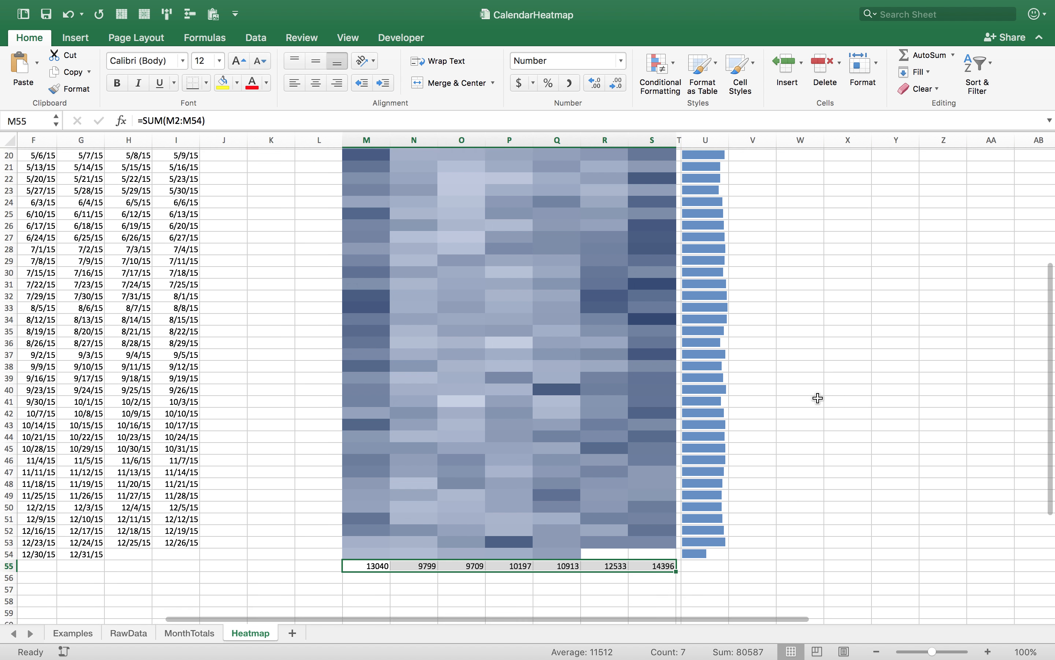
# - Apply green solid-fill data bars to the weekday totals in M55:S55
pyautogui.scroll(-2, 812, 408)
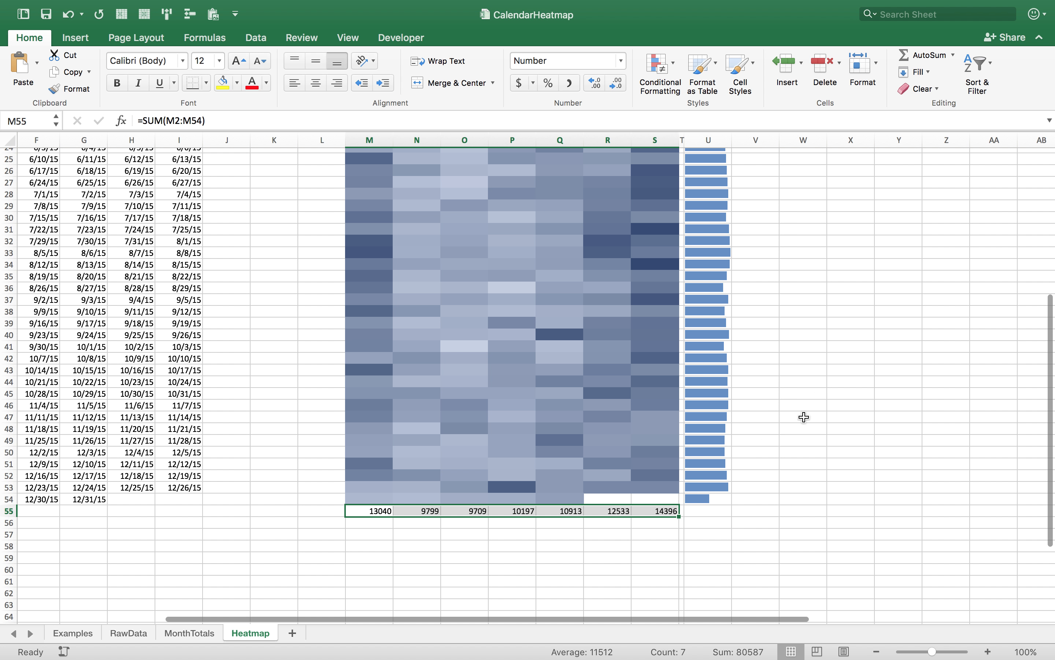
pyautogui.click(674, 67)
pyautogui.moveTo(688, 143)
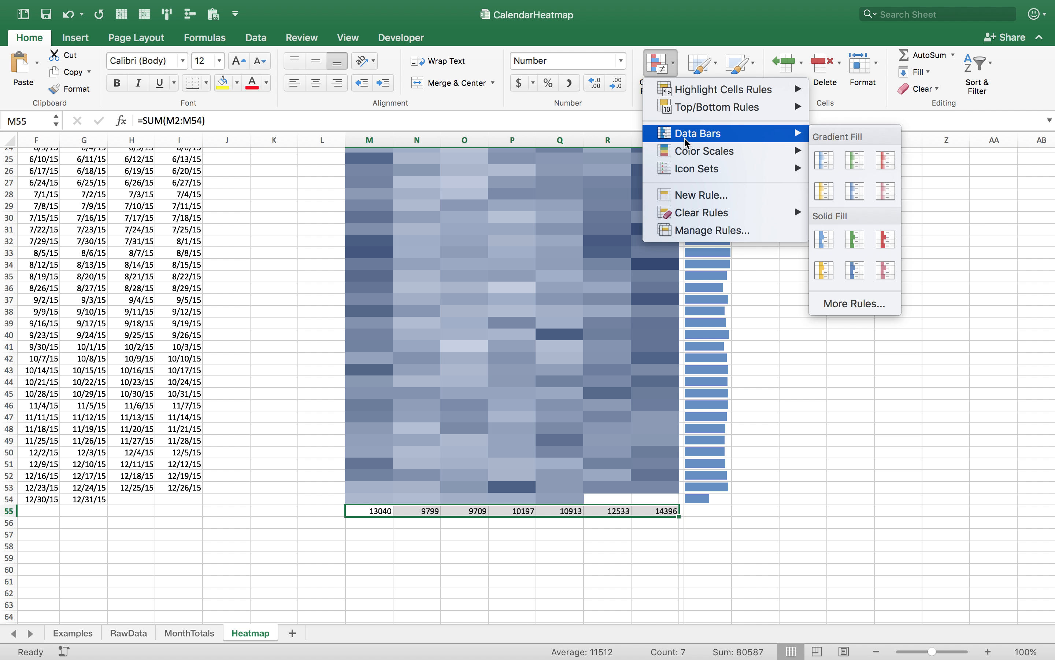
pyautogui.click(858, 247)
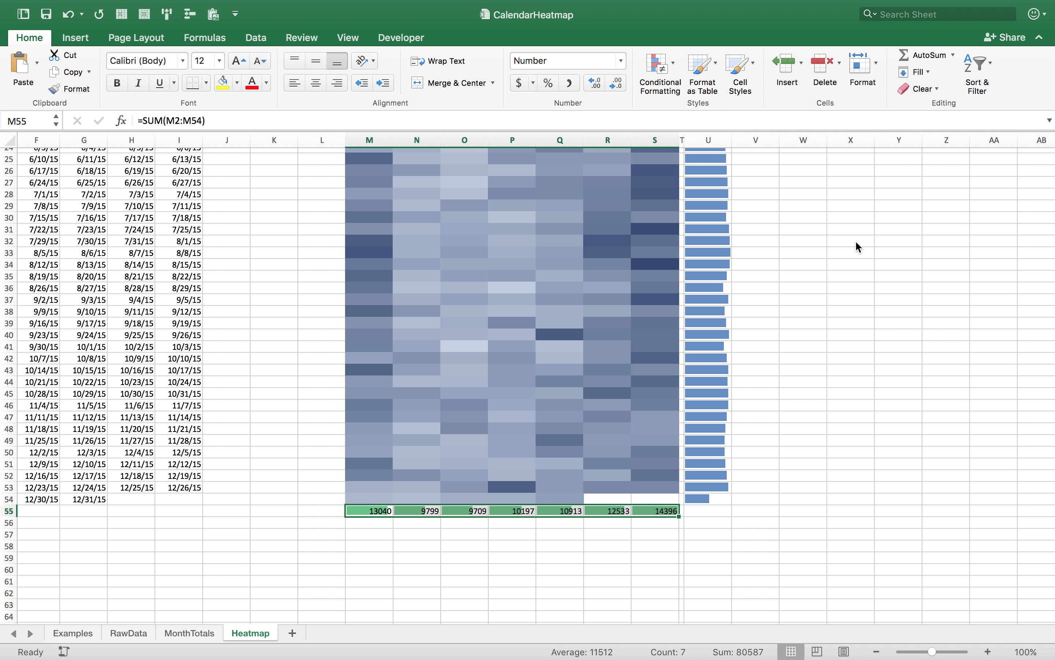
pyautogui.click(617, 567)
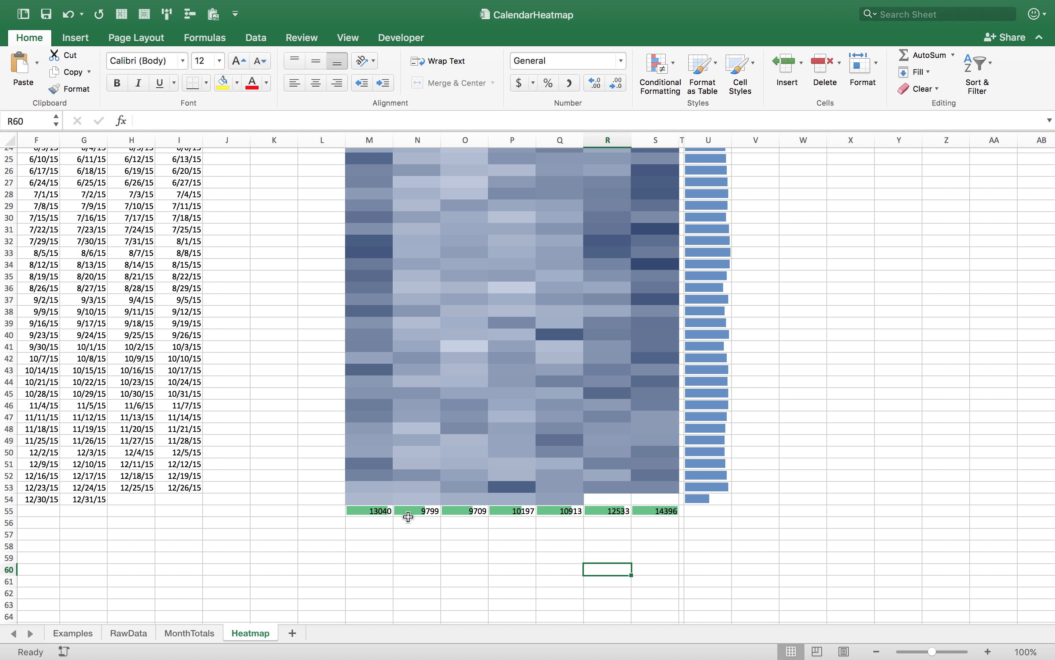
# - Compare the weekday columns on the Examples sheet, and undo the green data bars on M55:S55 in the Heatmap sheet
pyautogui.click(73, 633)
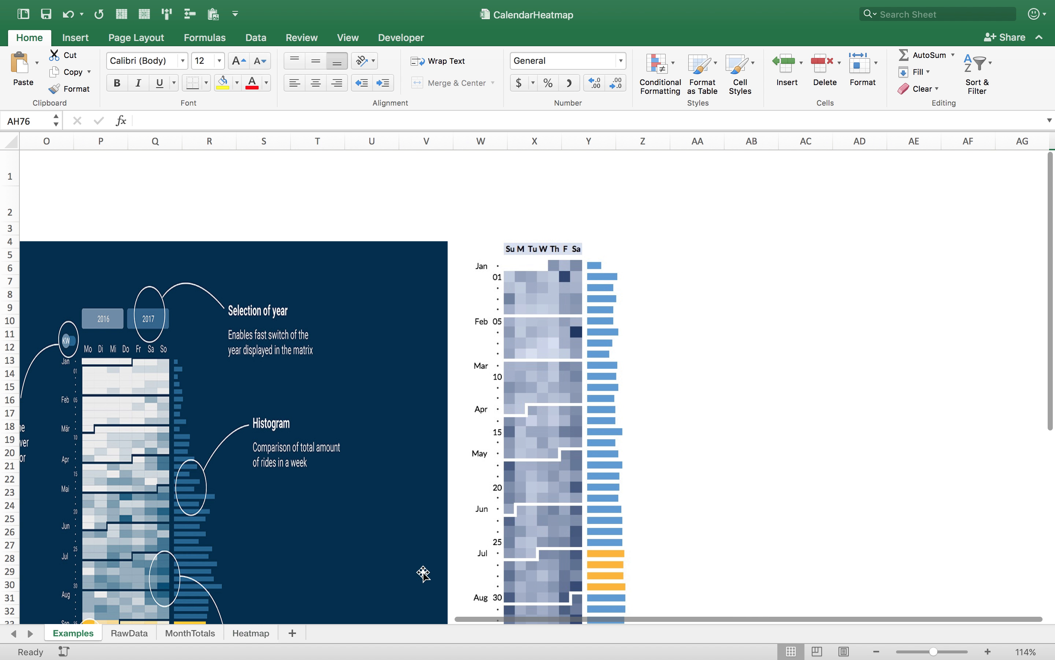
pyautogui.scroll(-10, 424, 570)
pyautogui.hscroll(5, 518, 523)
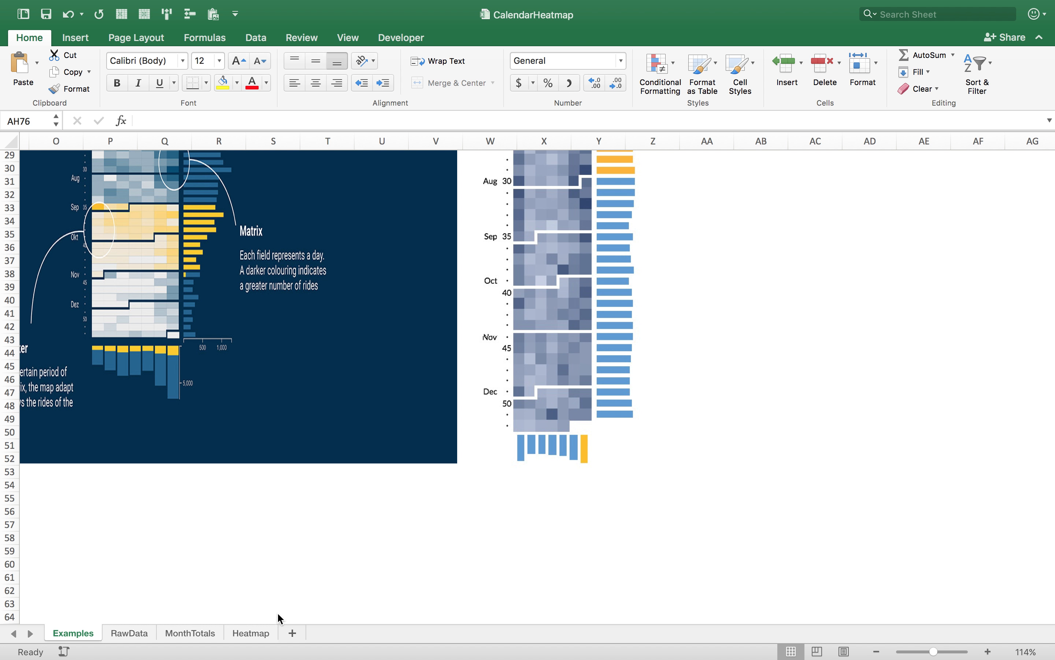
pyautogui.click(265, 634)
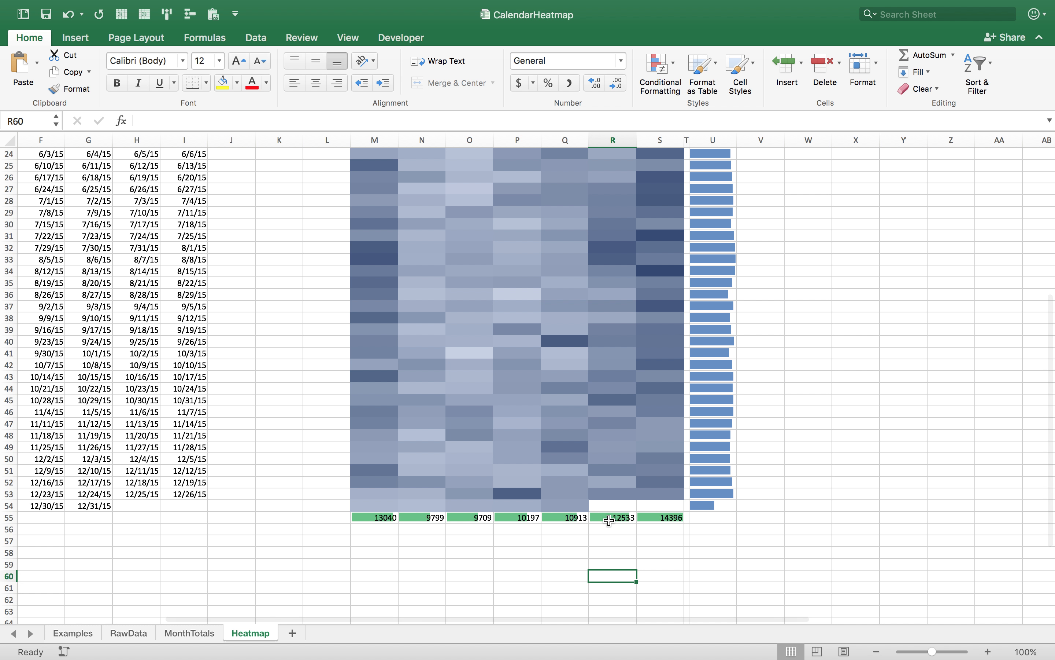
pyautogui.press('super+z')
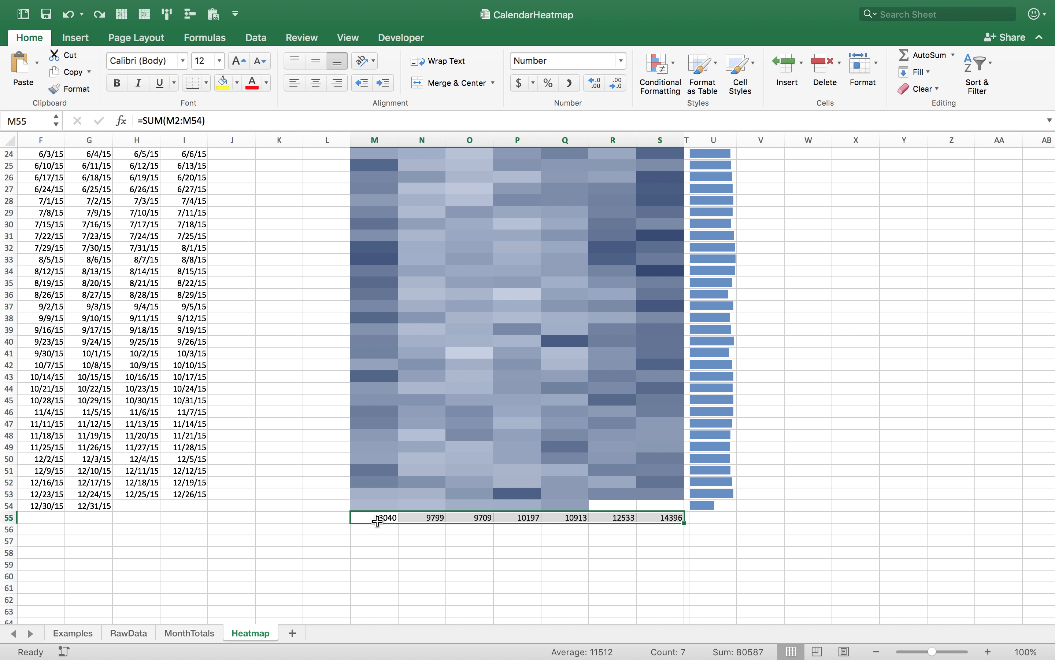
# - Insert column sparklines for the weekday totals in M55:S55, placing them in M56:S56
pyautogui.click(75, 39)
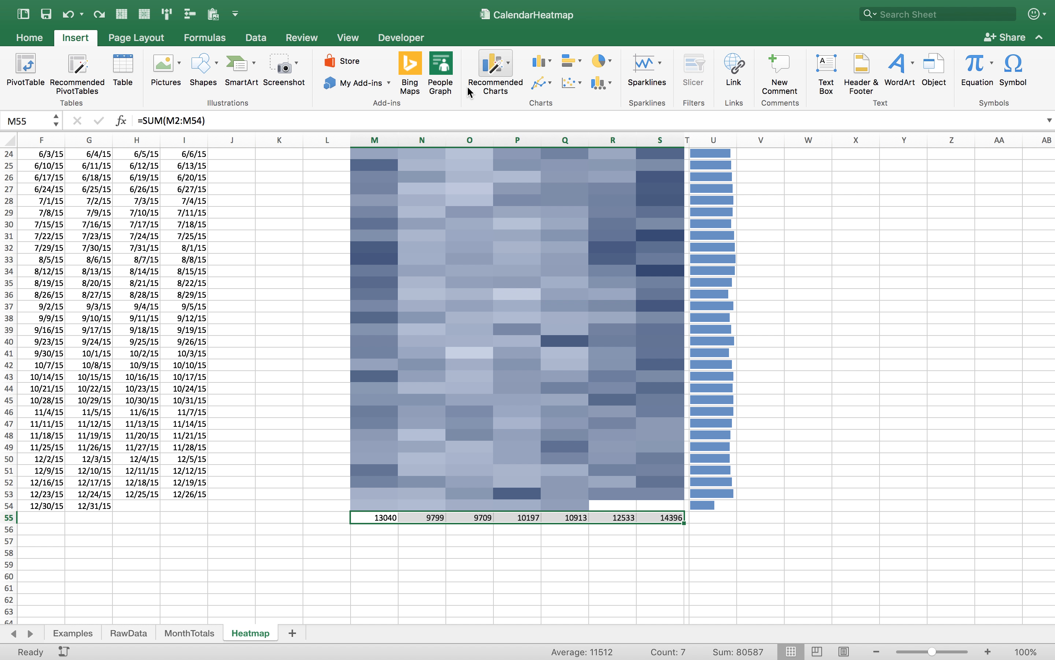
pyautogui.click(661, 69)
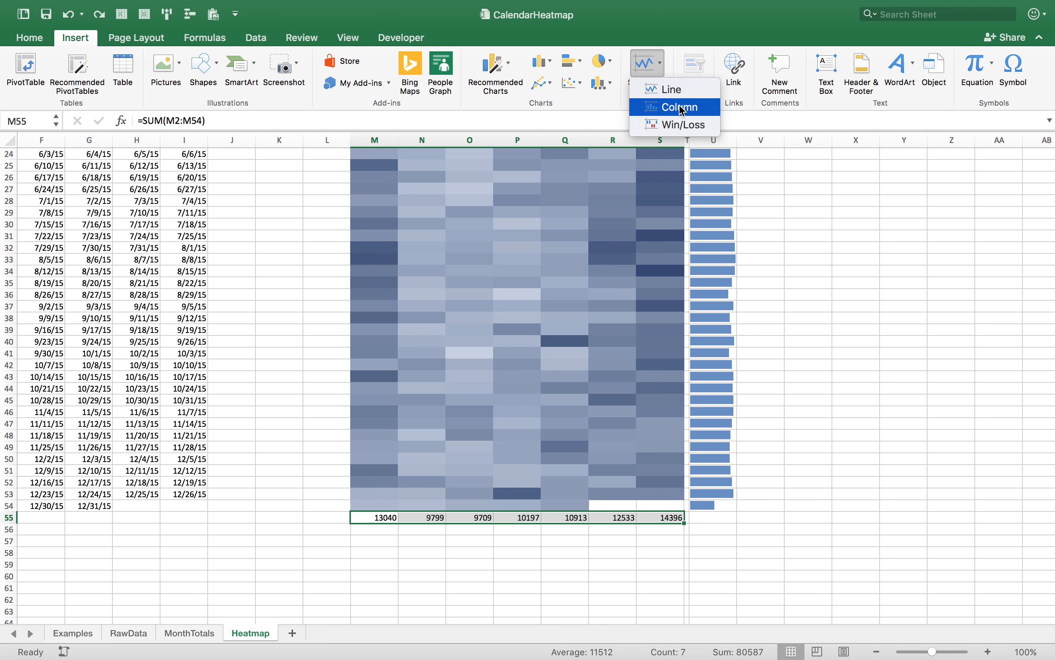
pyautogui.click(695, 113)
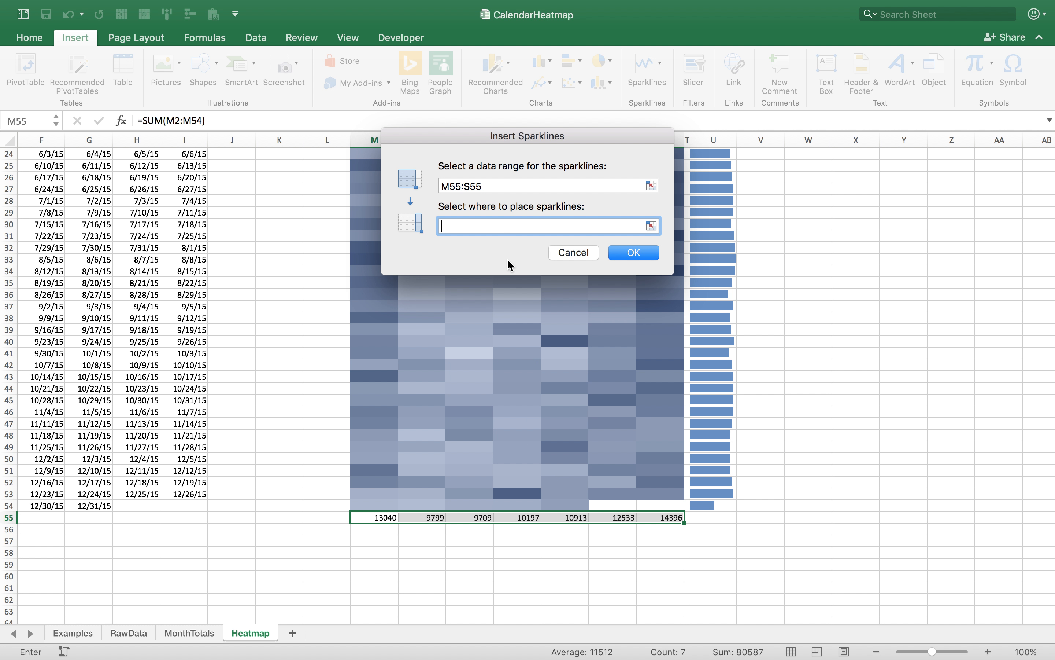
pyautogui.click(651, 225)
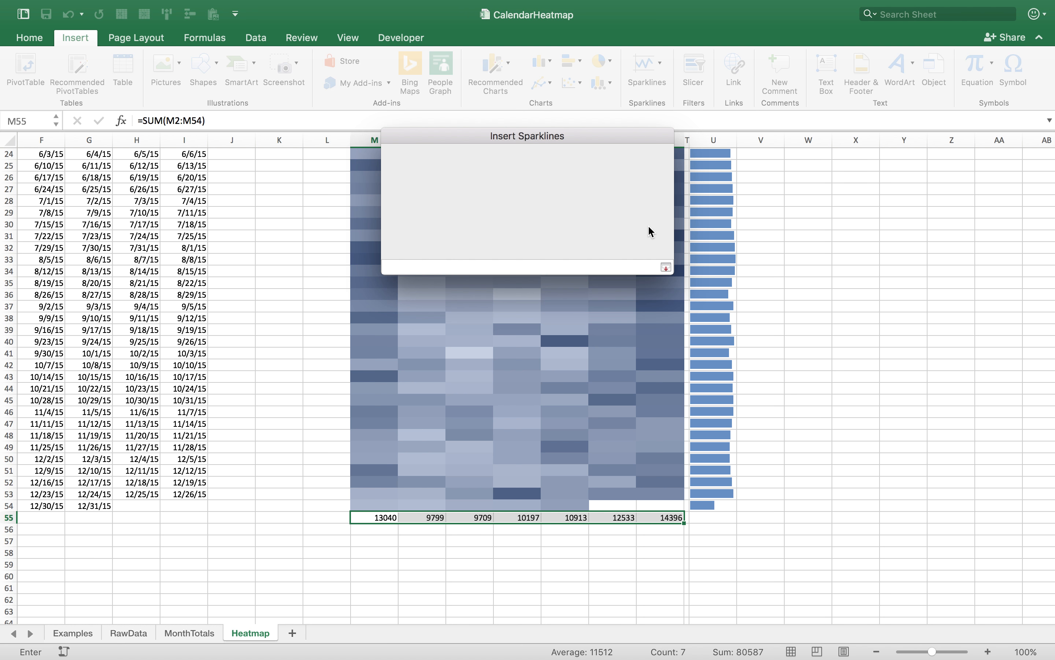
pyautogui.moveTo(374, 529); pyautogui.dragTo(644, 534)
pyautogui.click(666, 136)
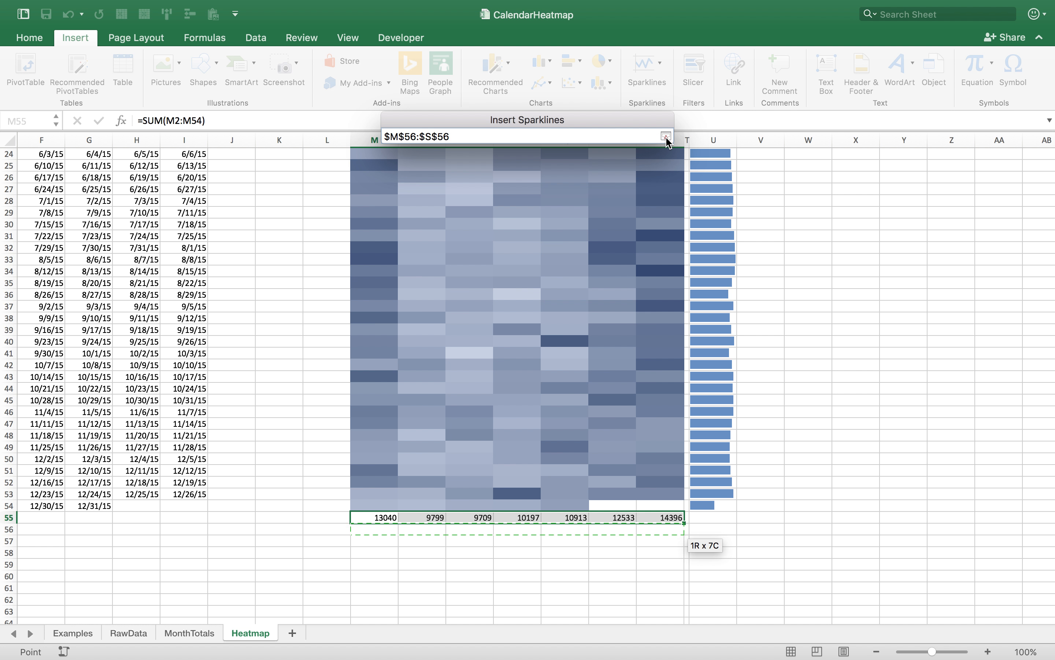
pyautogui.click(633, 253)
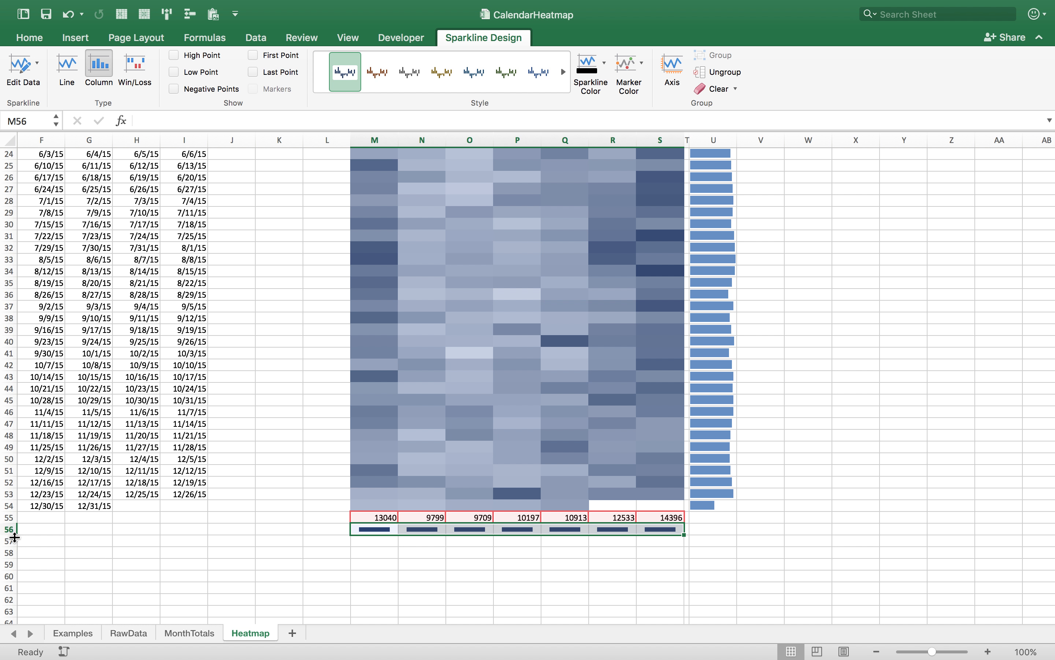
# - Make row 56 several times taller and merge and center the sparkline cells M56:S56
pyautogui.moveTo(15, 537); pyautogui.dragTo(14, 578)
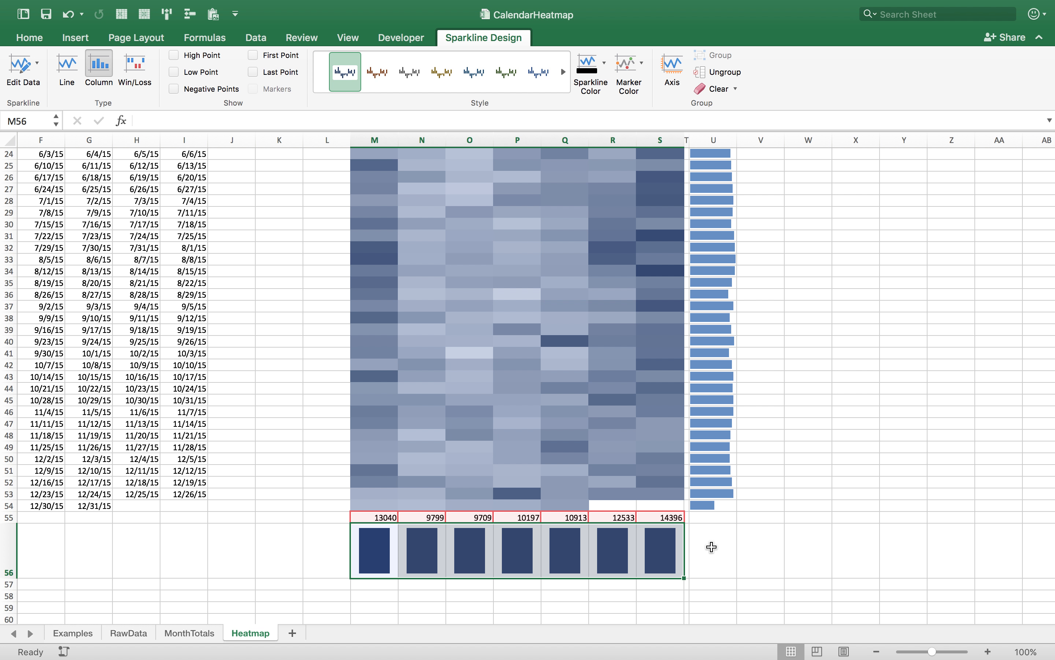
pyautogui.click(318, 552)
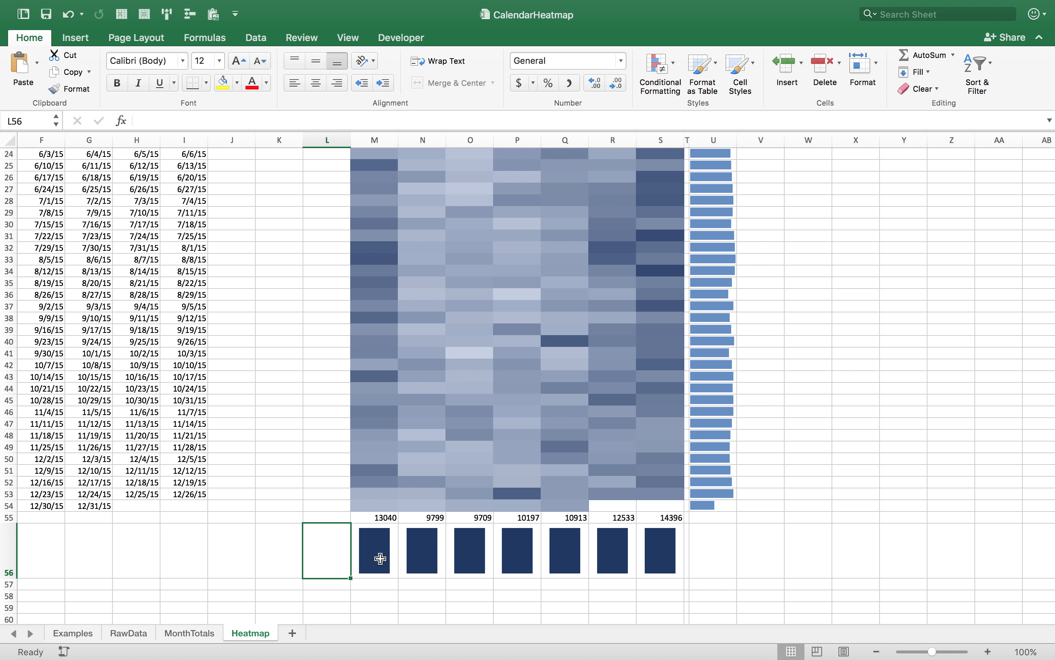
pyautogui.moveTo(380, 558); pyautogui.dragTo(659, 562)
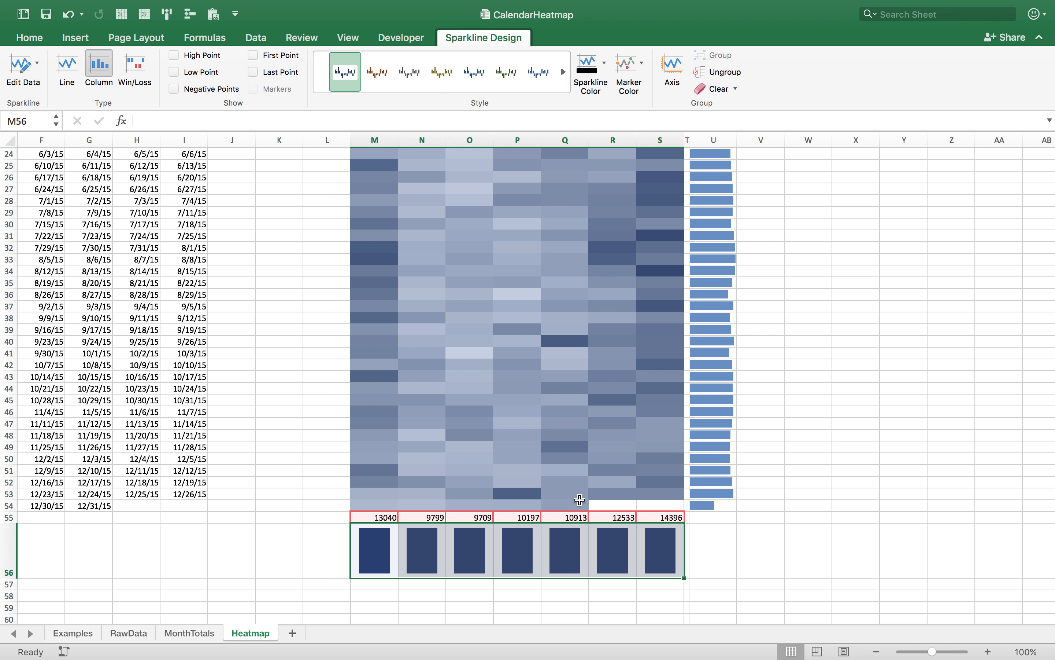
pyautogui.click(25, 39)
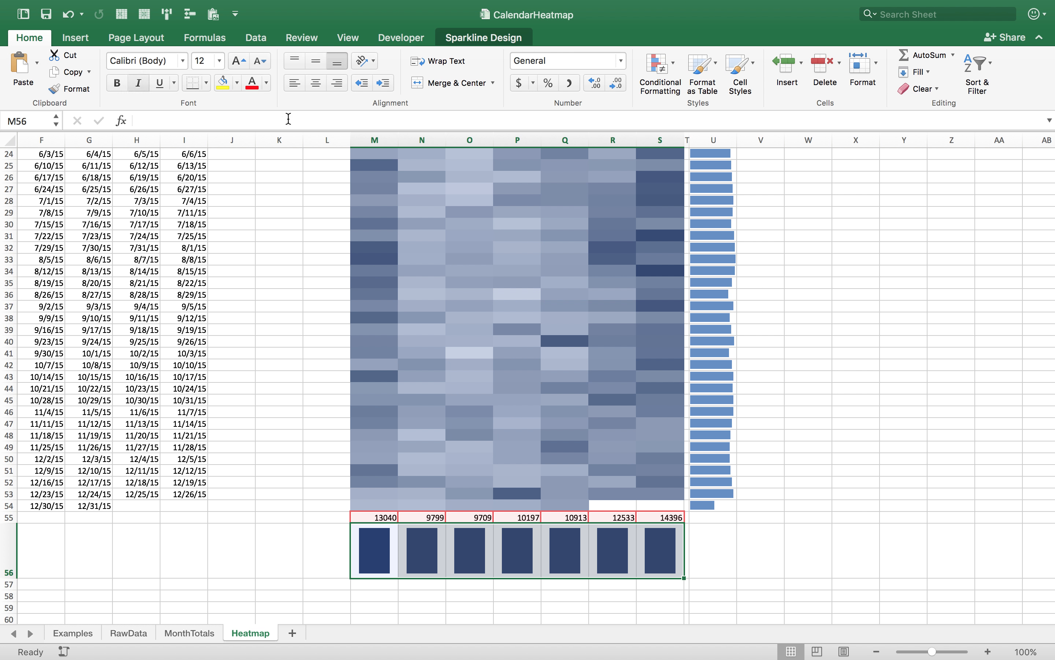
pyautogui.click(457, 84)
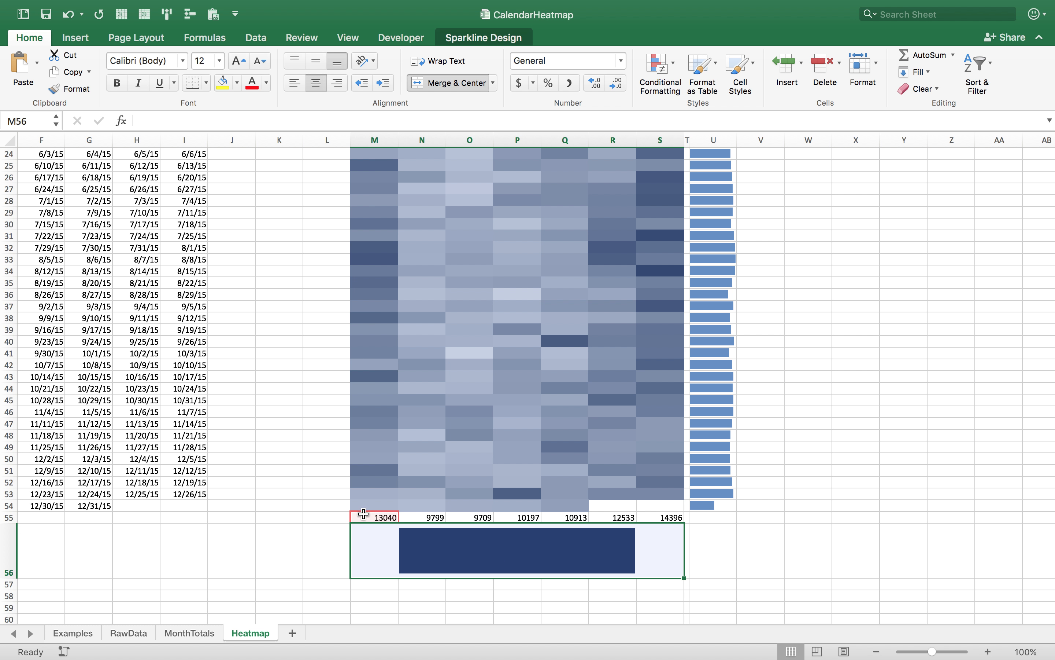
# - Edit the merged cell's sparkline so its data range covers all weekday totals, M55:S55
pyautogui.click(455, 38)
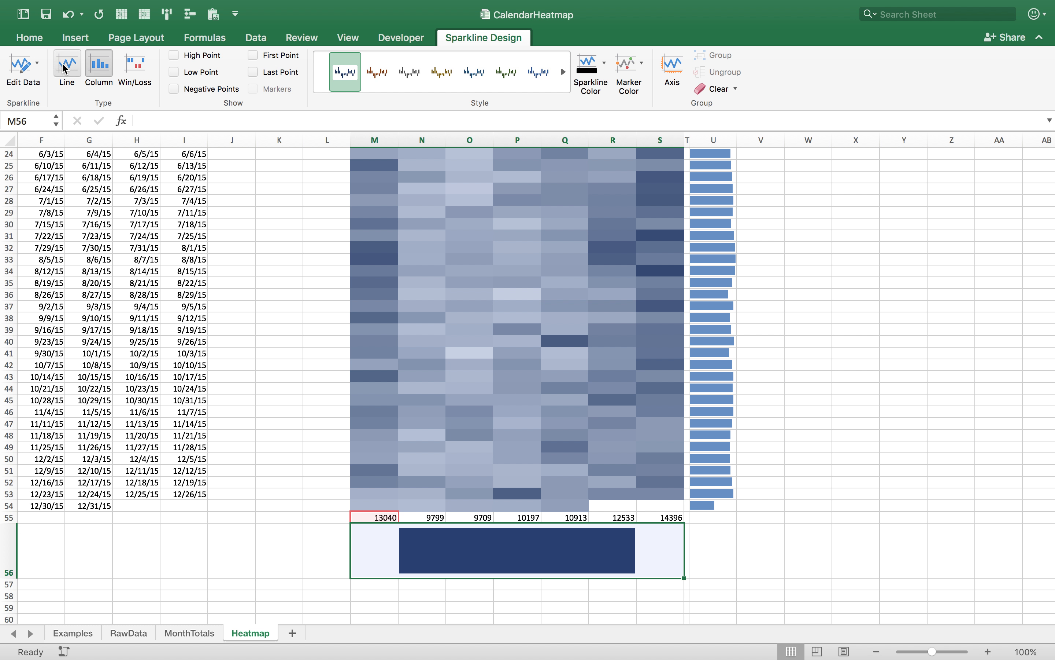
pyautogui.click(18, 66)
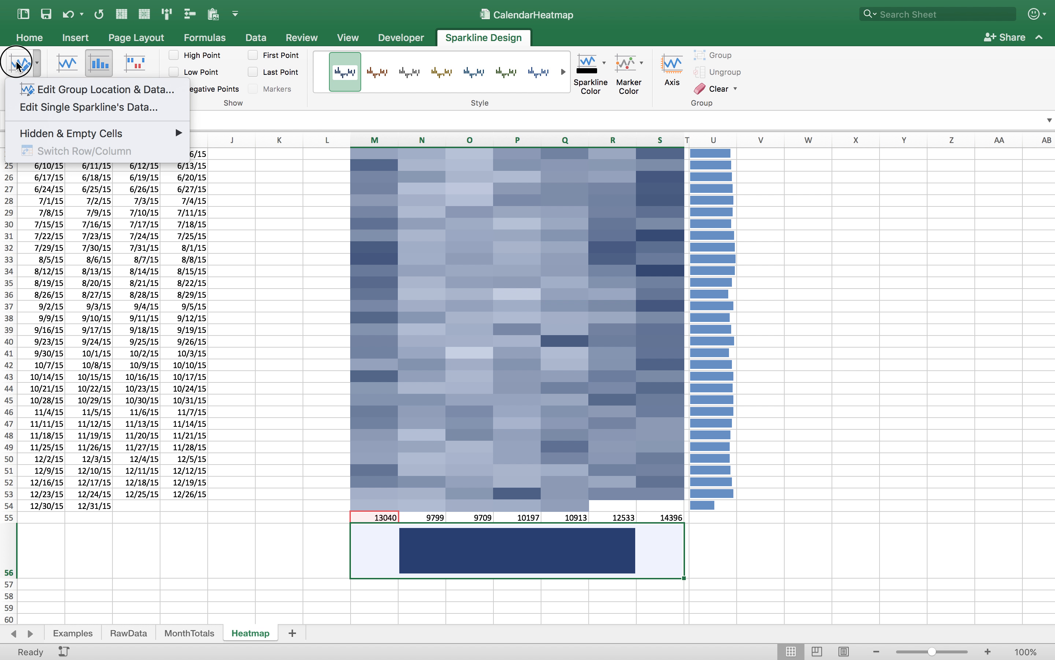
pyautogui.click(105, 89)
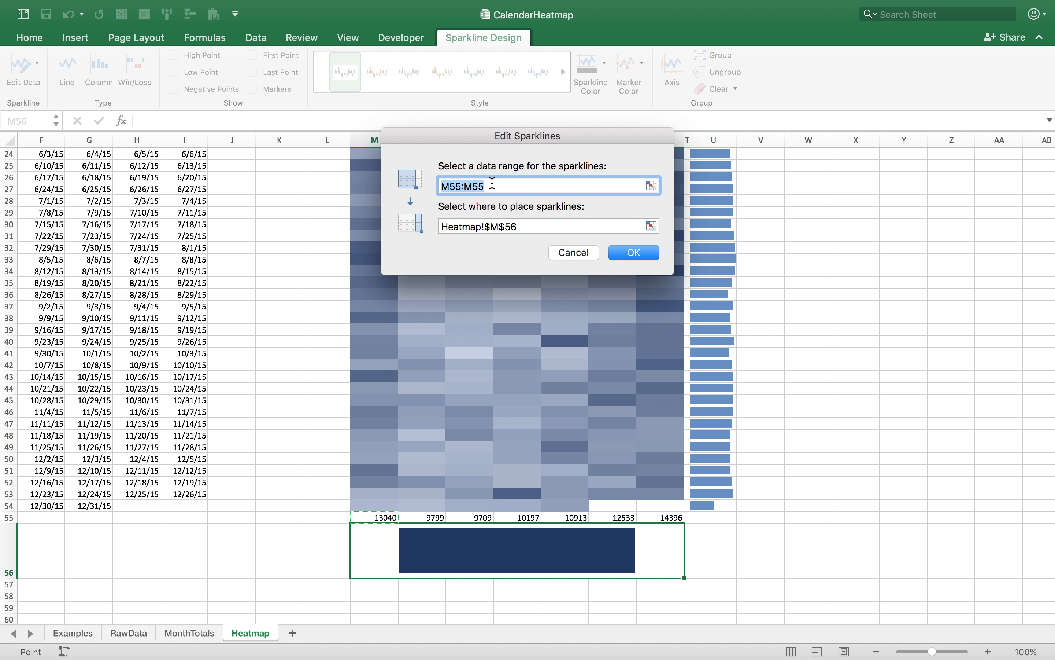
pyautogui.click(652, 185)
pyautogui.moveTo(384, 515); pyautogui.dragTo(651, 520)
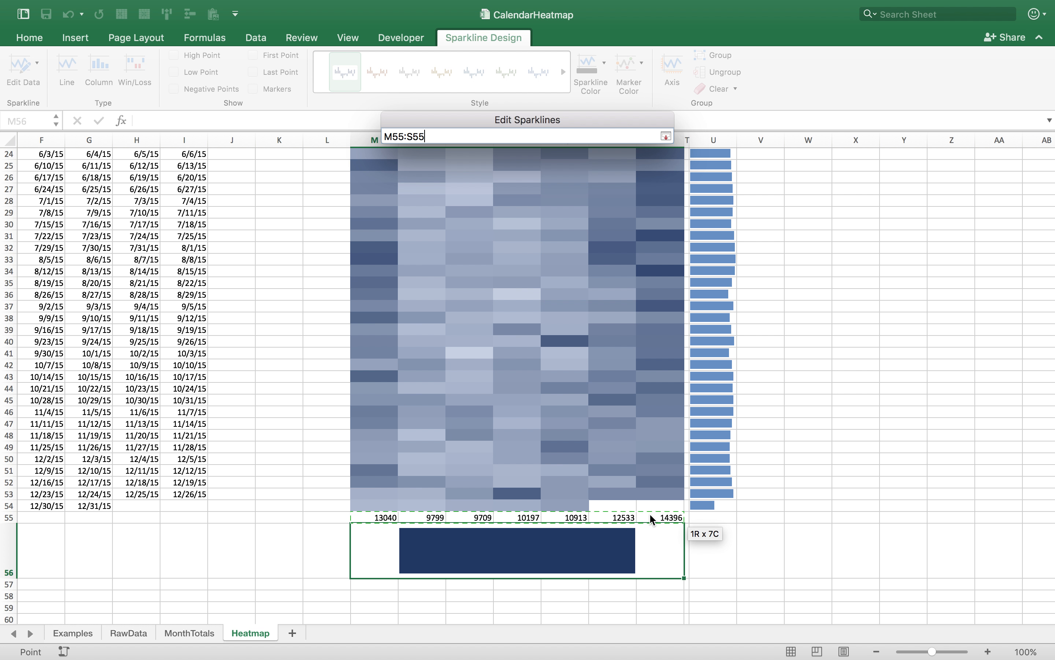
pyautogui.click(666, 137)
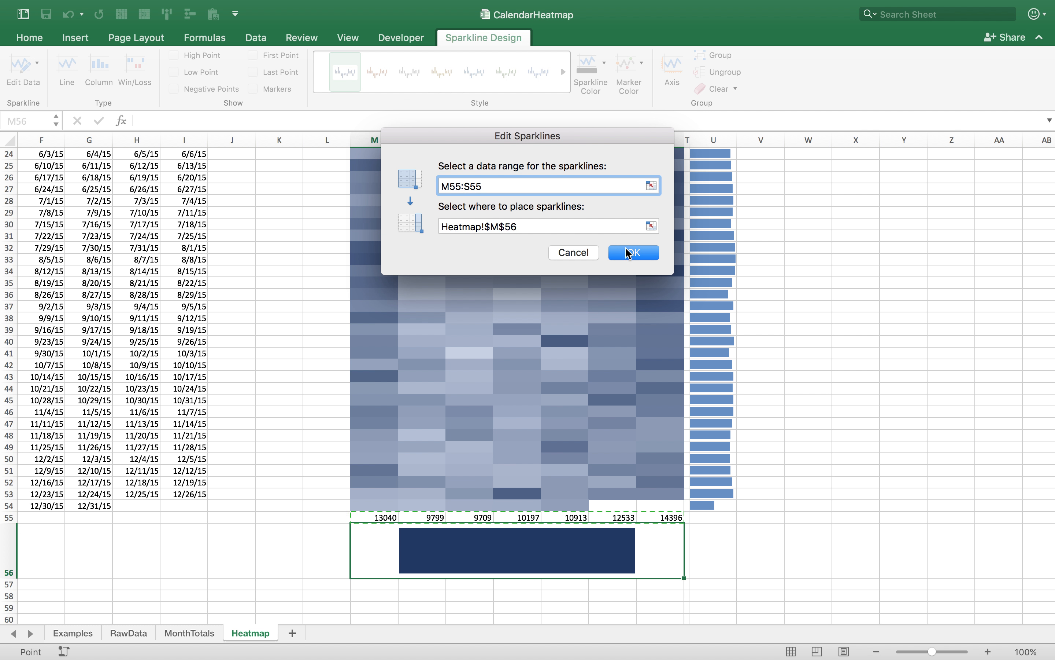
pyautogui.click(629, 253)
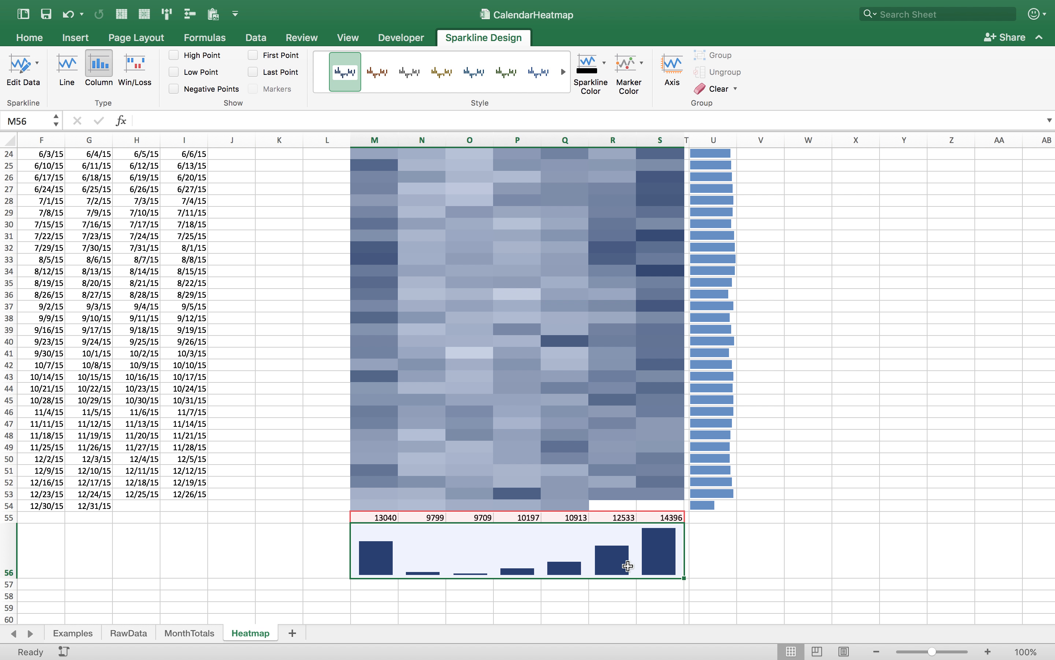
pyautogui.click(720, 554)
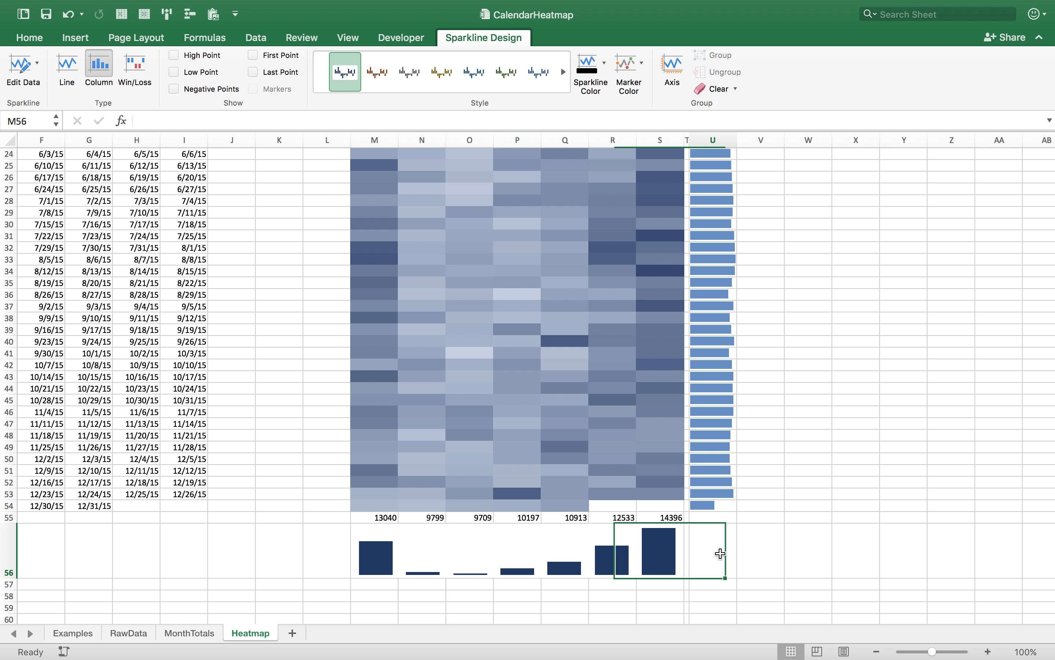
pyautogui.click(518, 540)
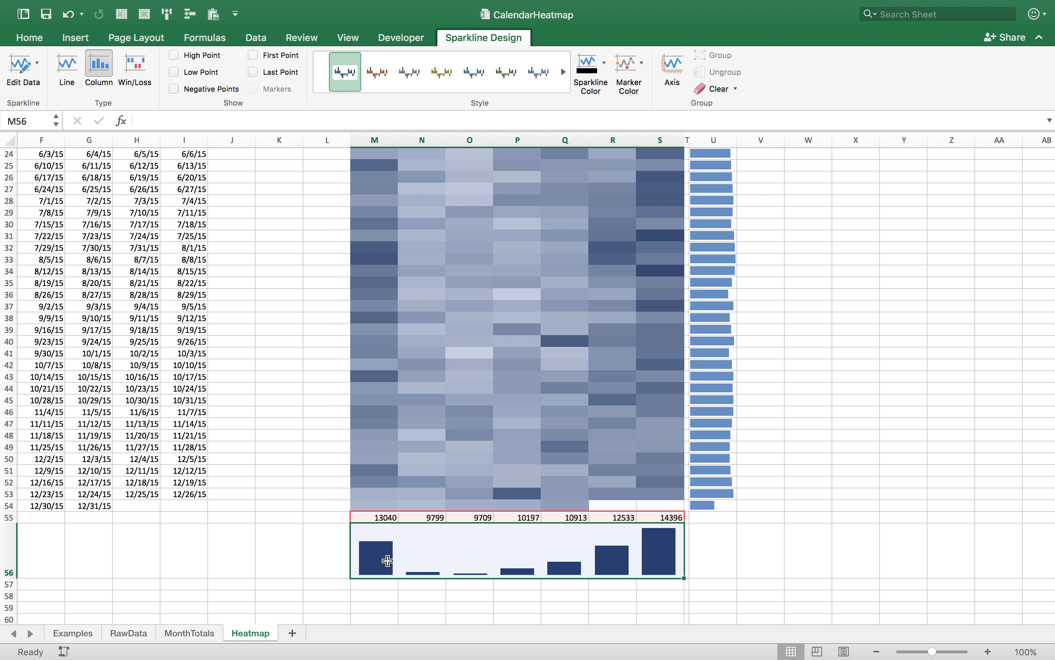
# - Change the total in M55 to =SUM(M2:M54)*-1 and copy the formula across to S55
pyautogui.click(73, 633)
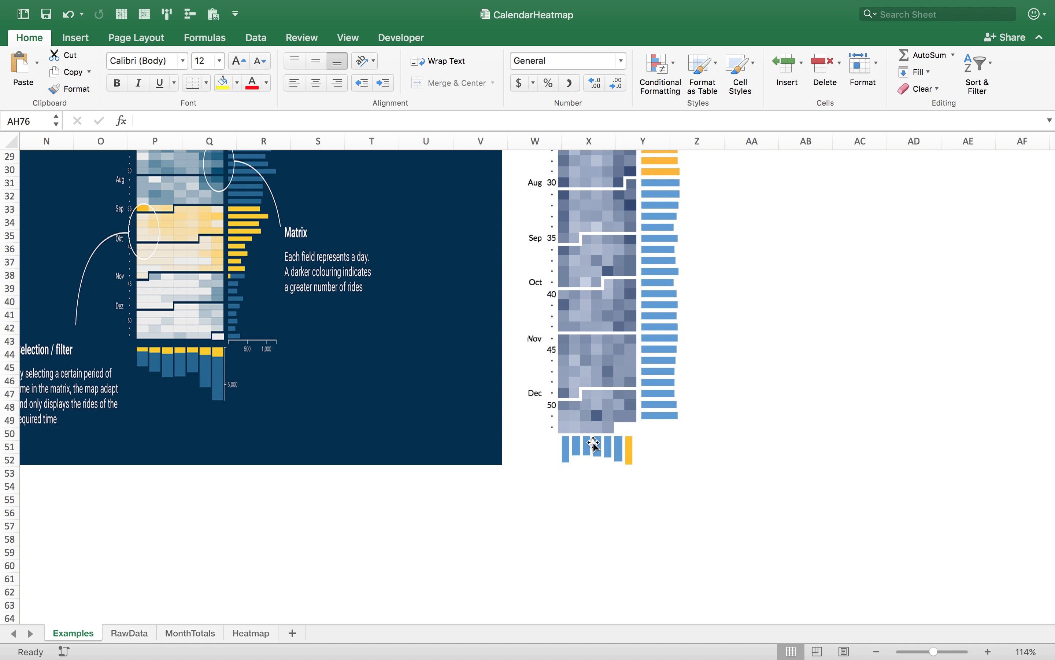
pyautogui.click(250, 632)
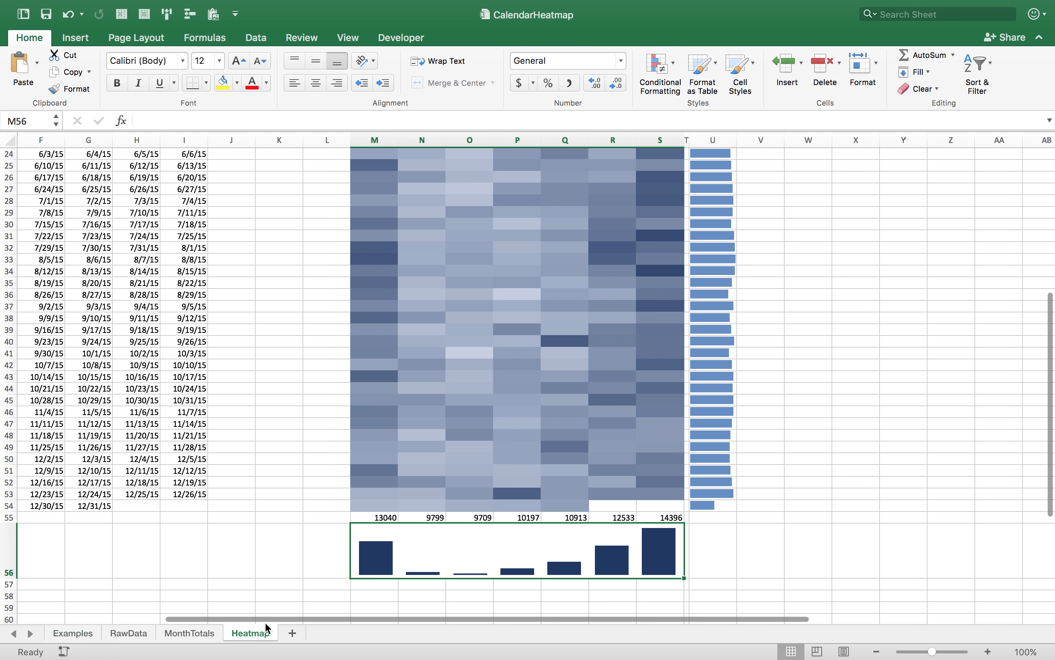
pyautogui.click(375, 559)
pyautogui.click(381, 518)
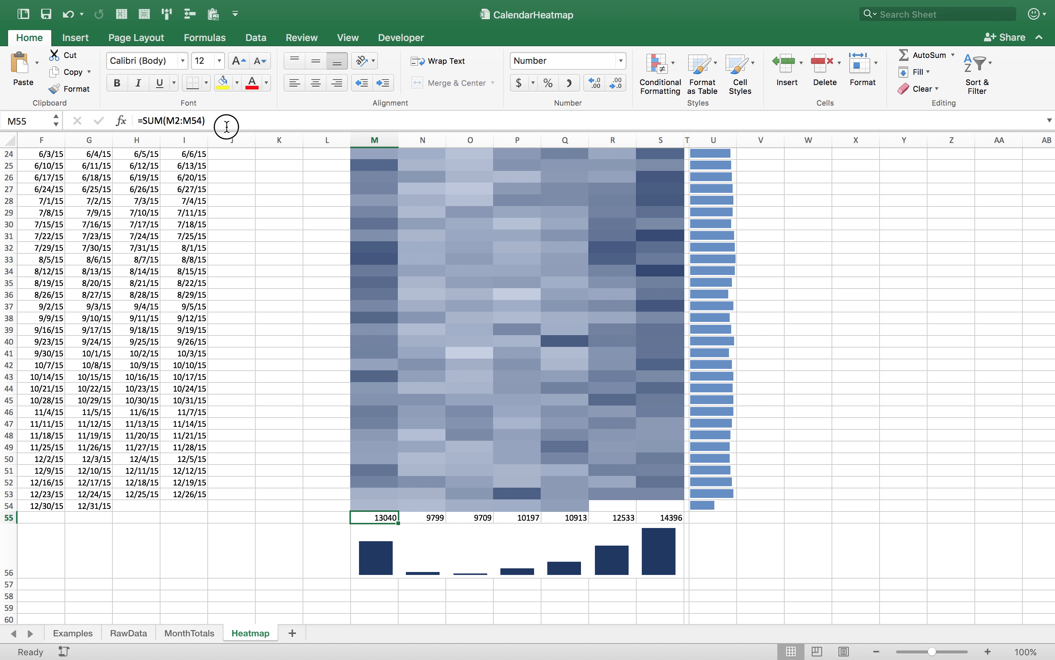
pyautogui.click(240, 123)
pyautogui.write('*')
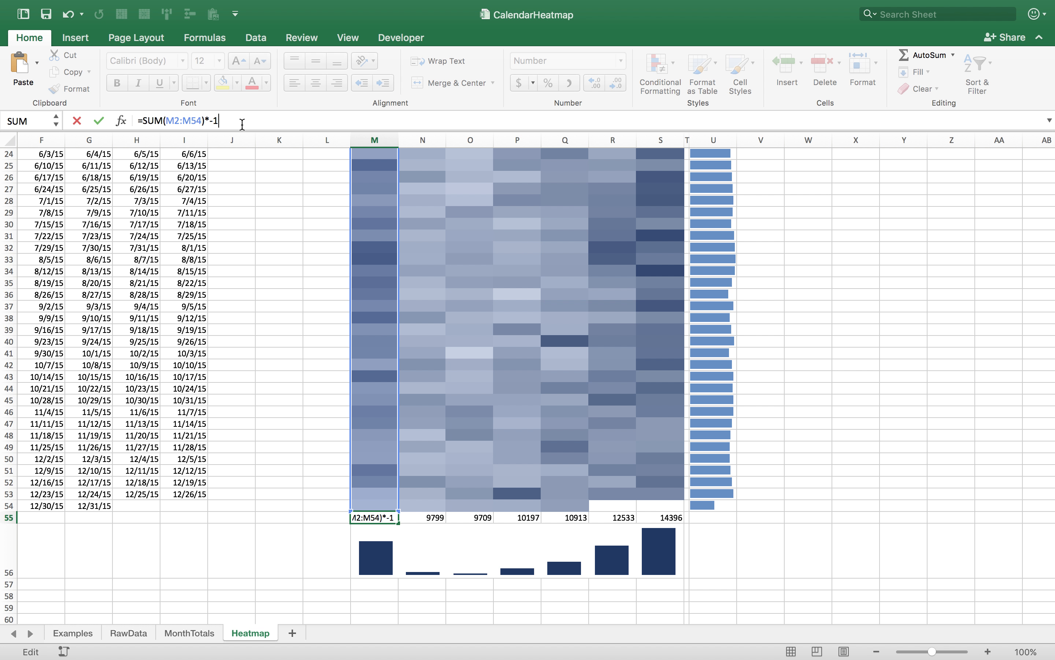
pyautogui.write('-1')
pyautogui.press('Return')
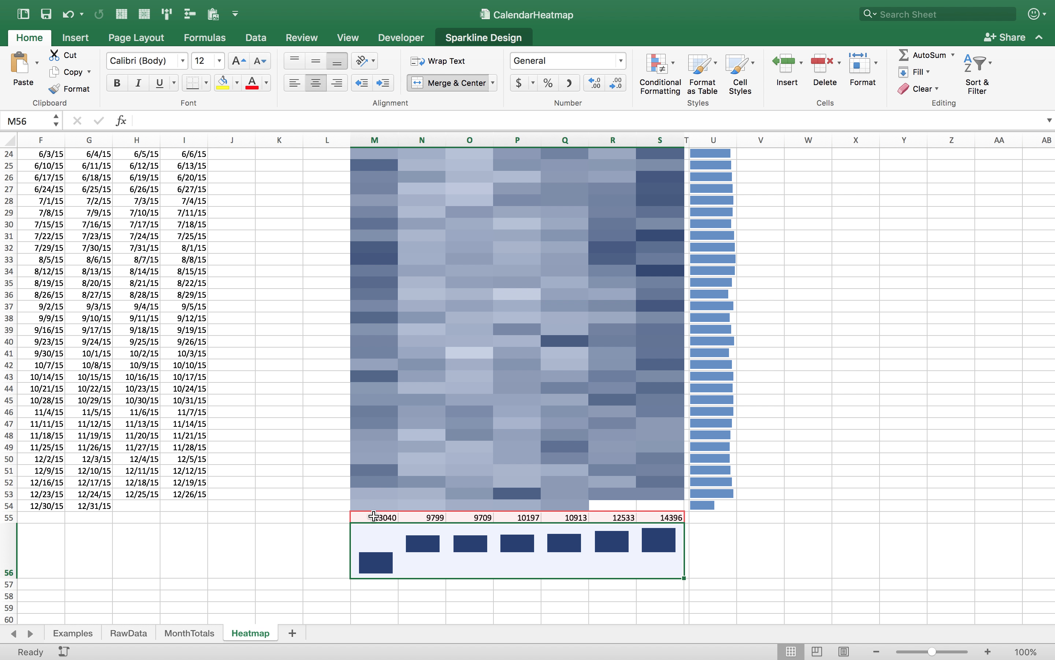
pyautogui.click(373, 516)
pyautogui.moveTo(397, 522); pyautogui.dragTo(660, 524)
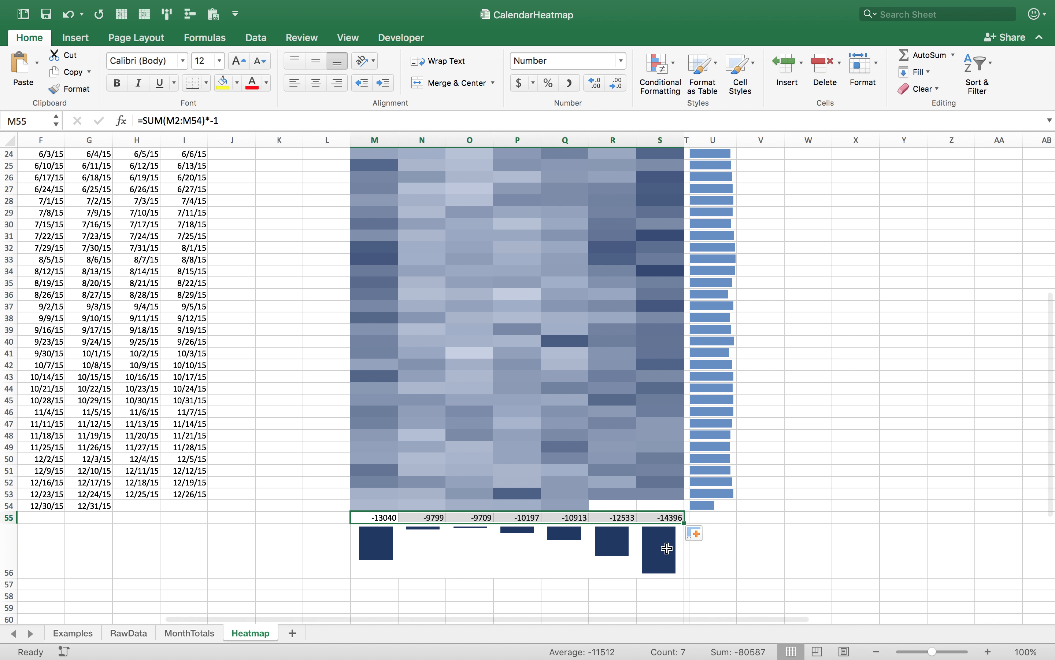
# - Highlight the low point of the merged weekday sparkline in M56 and color that marker orange
pyautogui.click(502, 555)
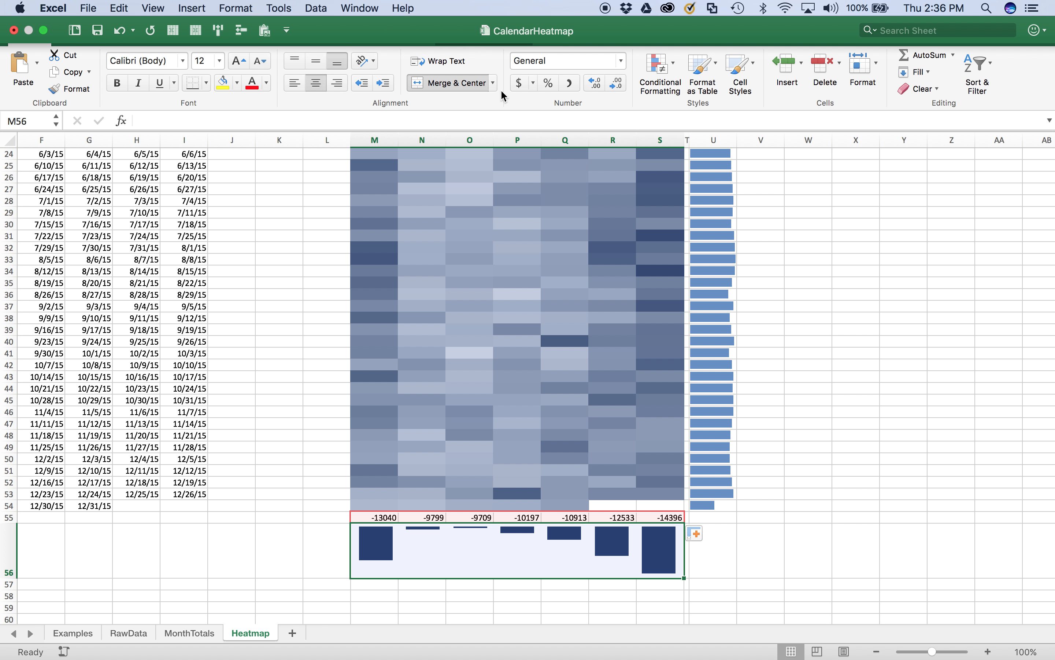
pyautogui.click(484, 39)
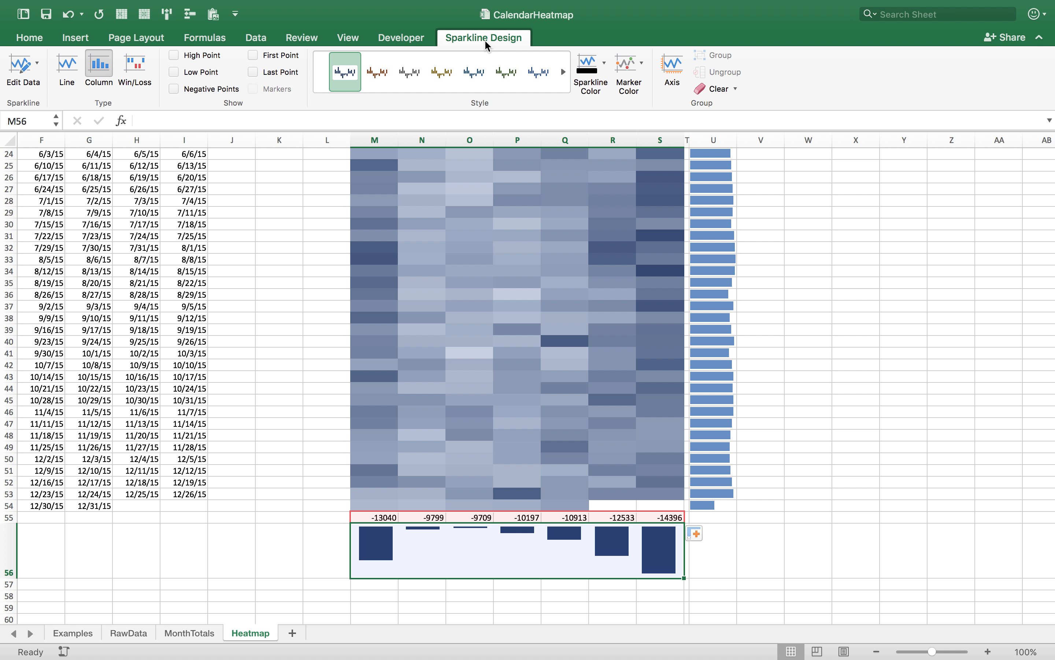
pyautogui.click(174, 72)
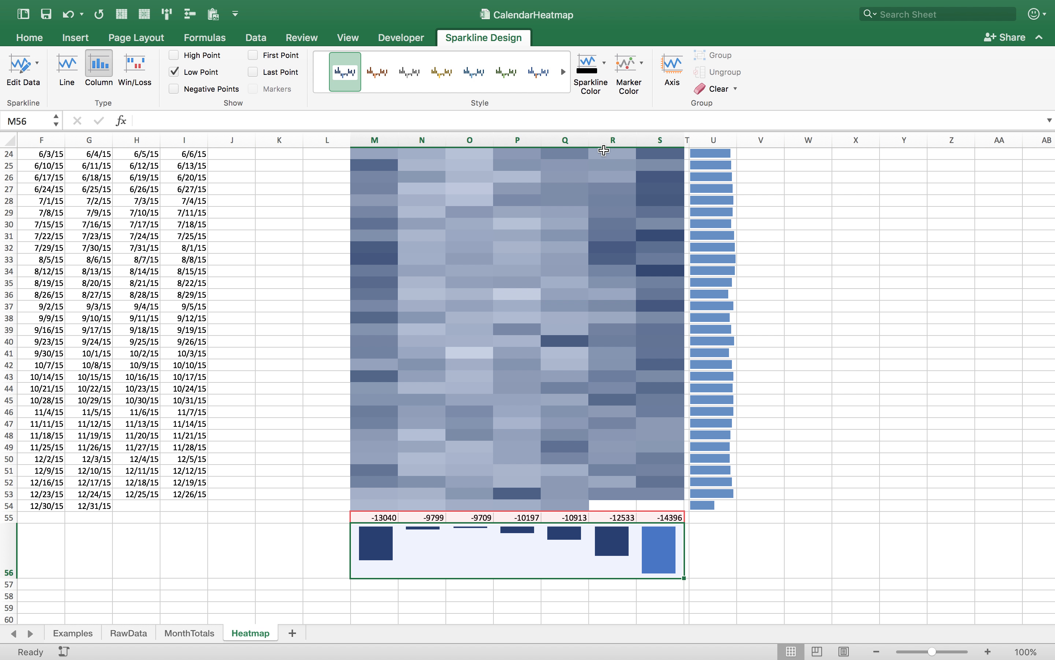
pyautogui.click(604, 62)
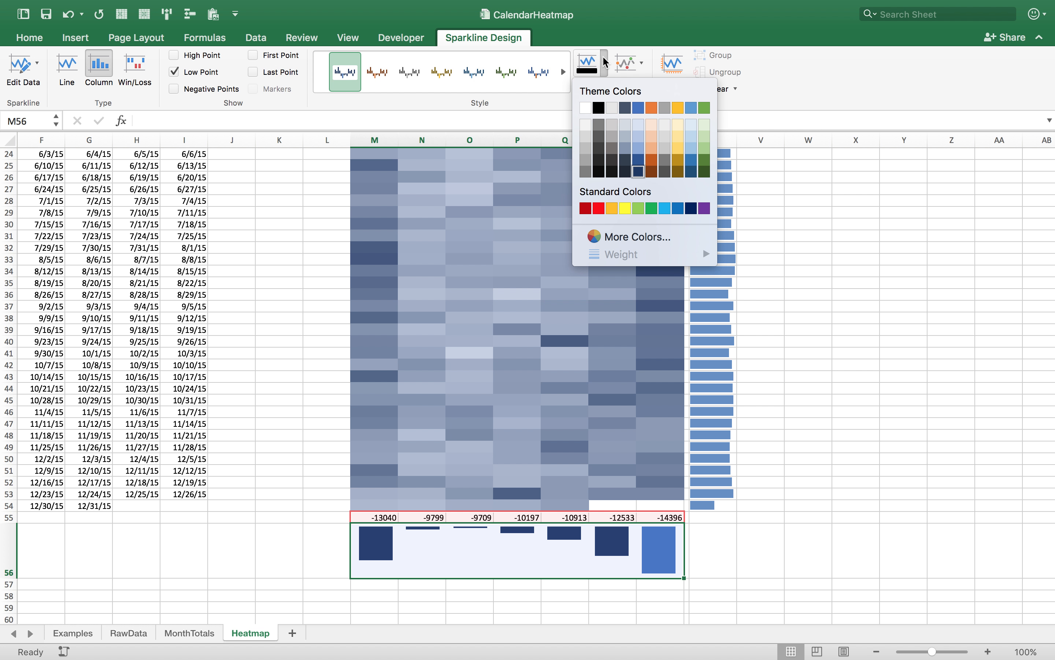
pyautogui.click(637, 70)
pyautogui.click(639, 72)
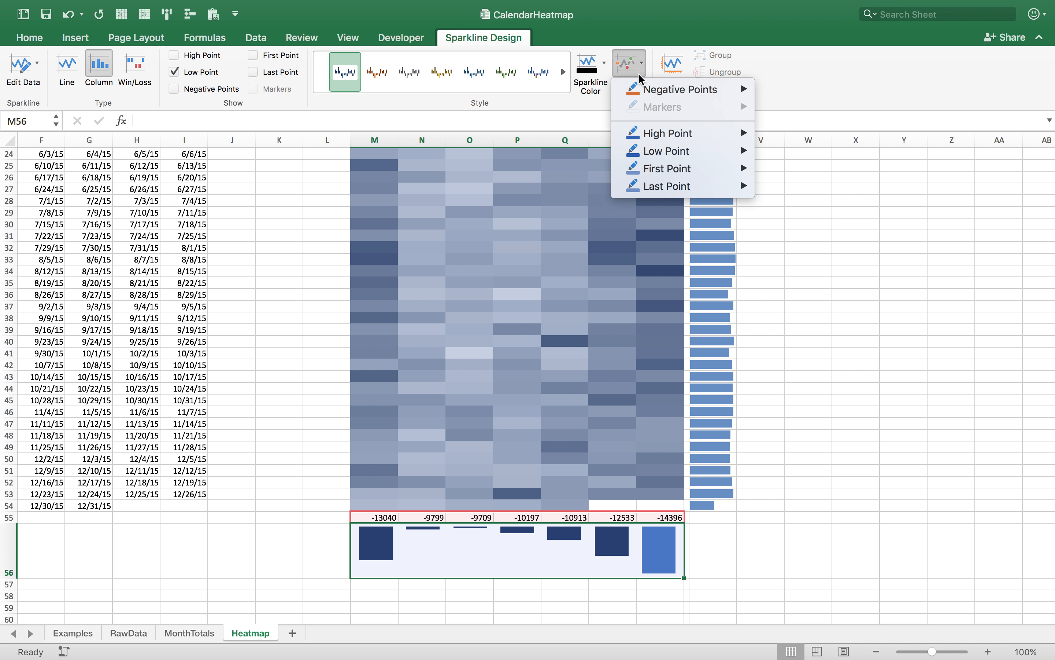
pyautogui.moveTo(660, 153)
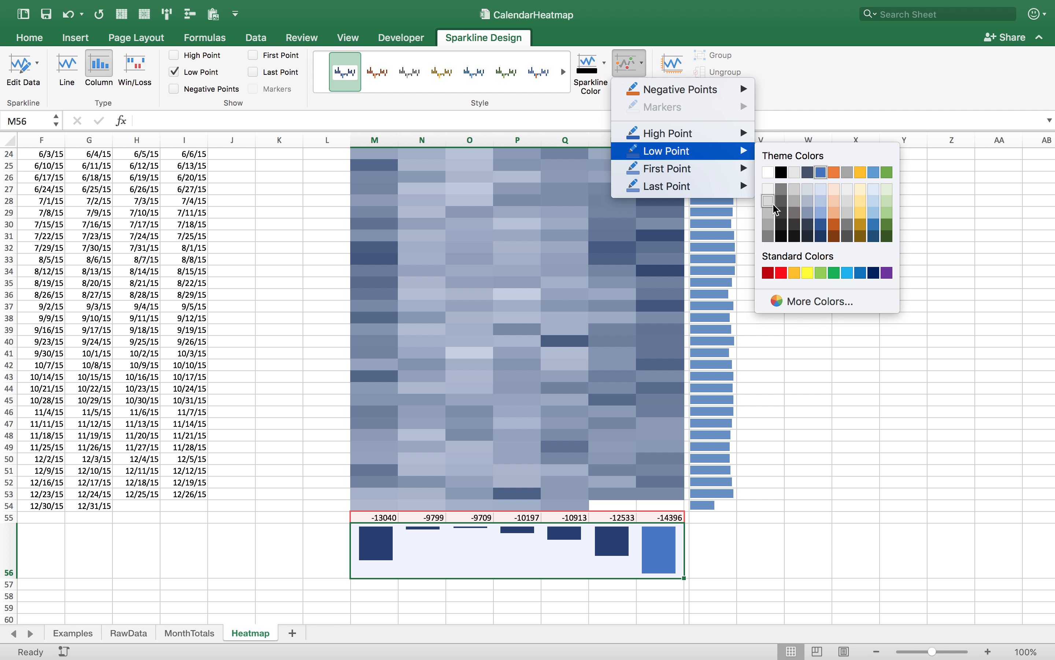
pyautogui.click(832, 172)
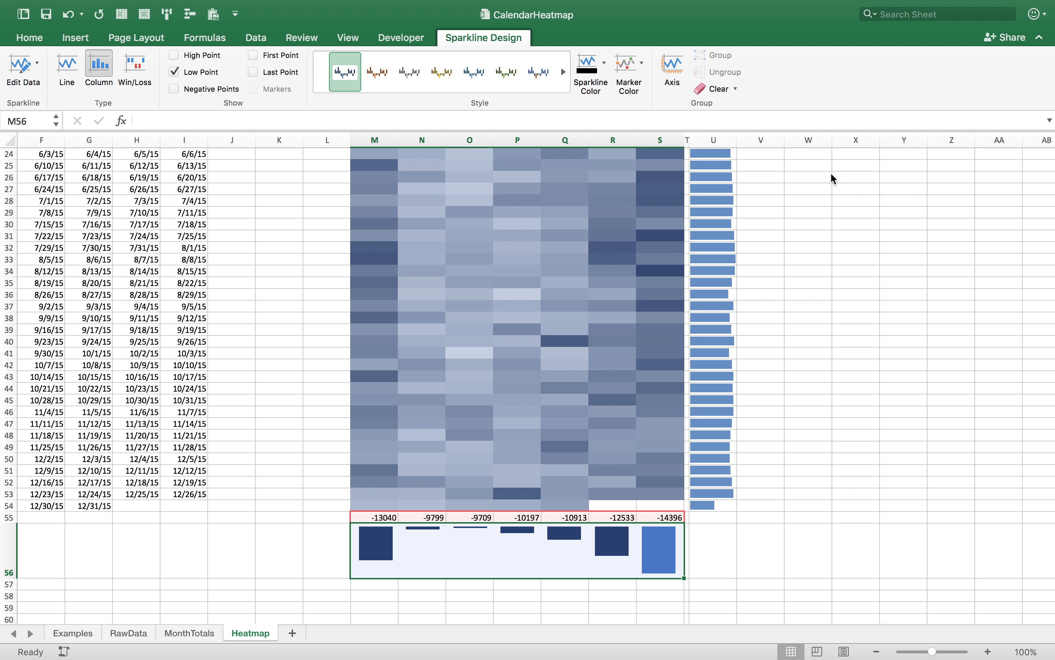
pyautogui.click(759, 558)
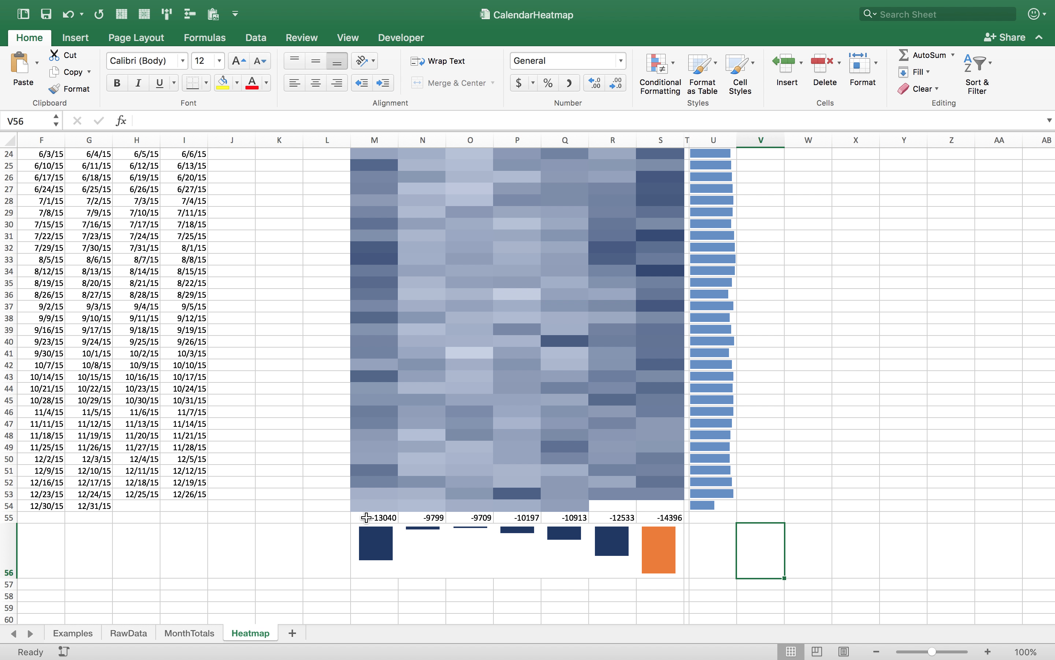
# - Try to hide row 55 with the weekday totals, and undo the hiding
pyautogui.moveTo(360, 517); pyautogui.dragTo(663, 518)
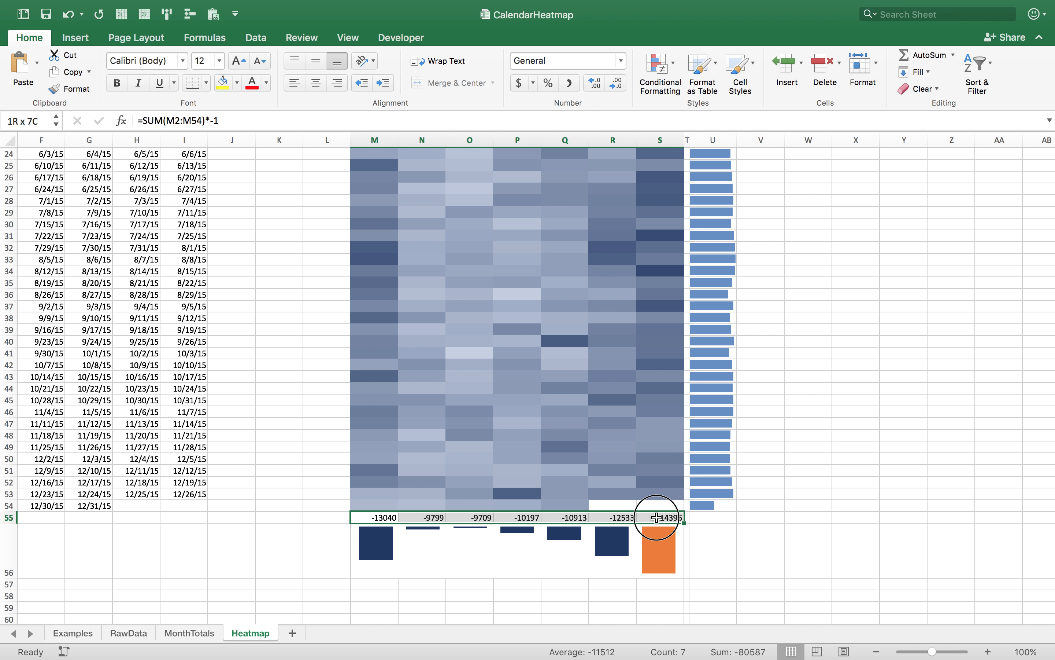
pyautogui.click(13, 519)
pyautogui.rightClick(12, 520)
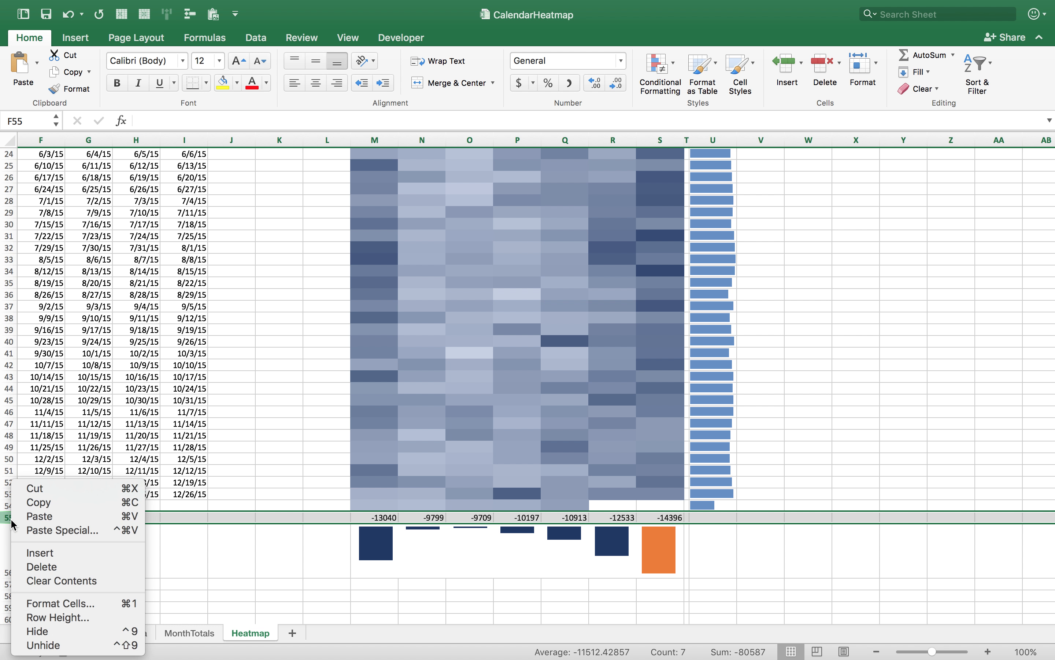
pyautogui.click(66, 631)
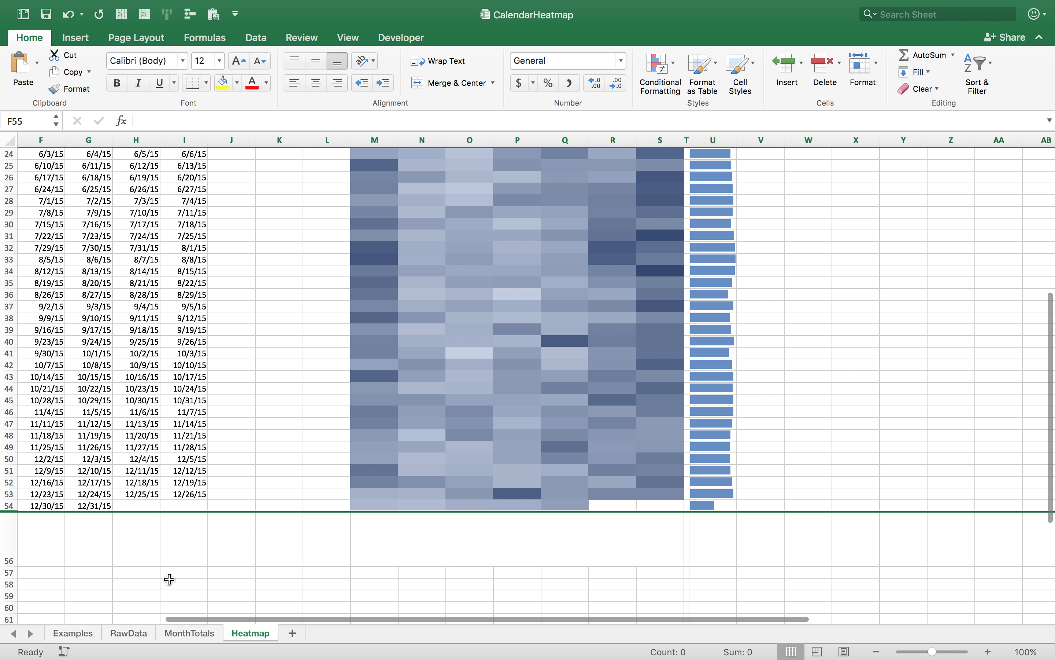
pyautogui.press('super+z')
# - Apply the custom number format ;;; to the weekday totals in M55:S55
pyautogui.moveTo(382, 517); pyautogui.dragTo(645, 517)
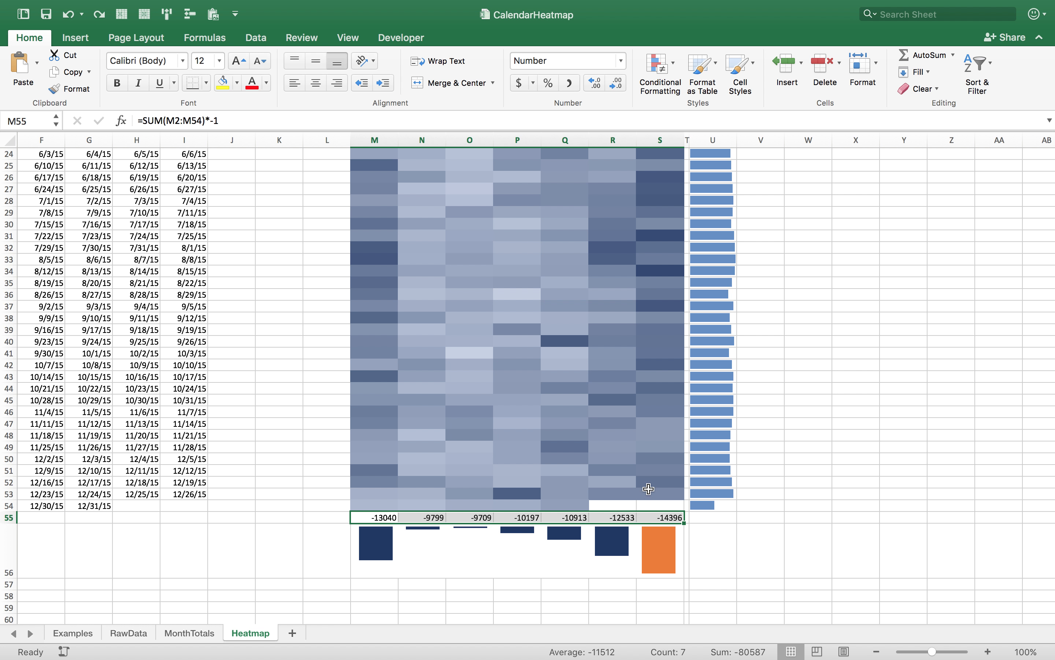
pyautogui.press('super+1')
pyautogui.click(376, 280)
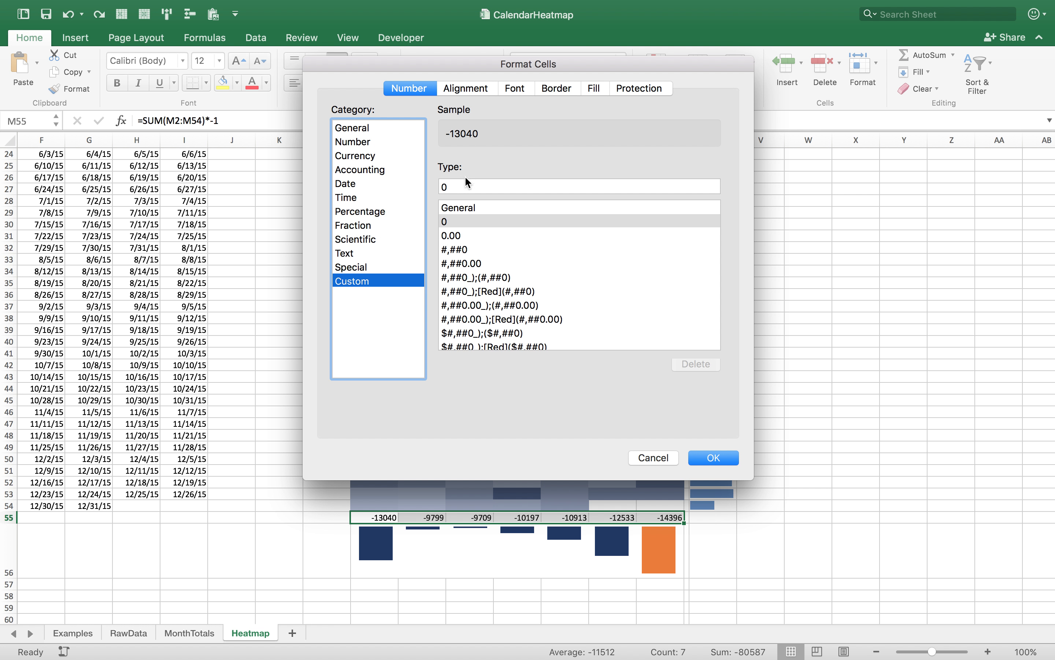
pyautogui.doubleClick(438, 191)
pyautogui.write(';;;')
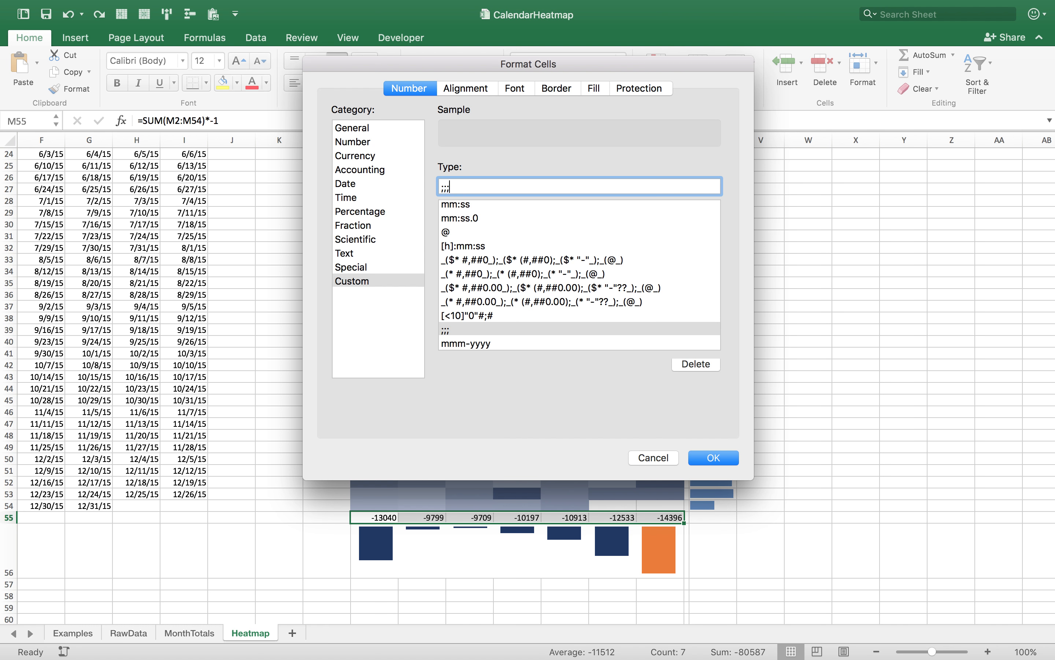
pyautogui.press('Return')
# - Shrink row 55 to a very thin sliver between the heatmap and the sparklines
pyautogui.moveTo(15, 520); pyautogui.dragTo(15, 512)
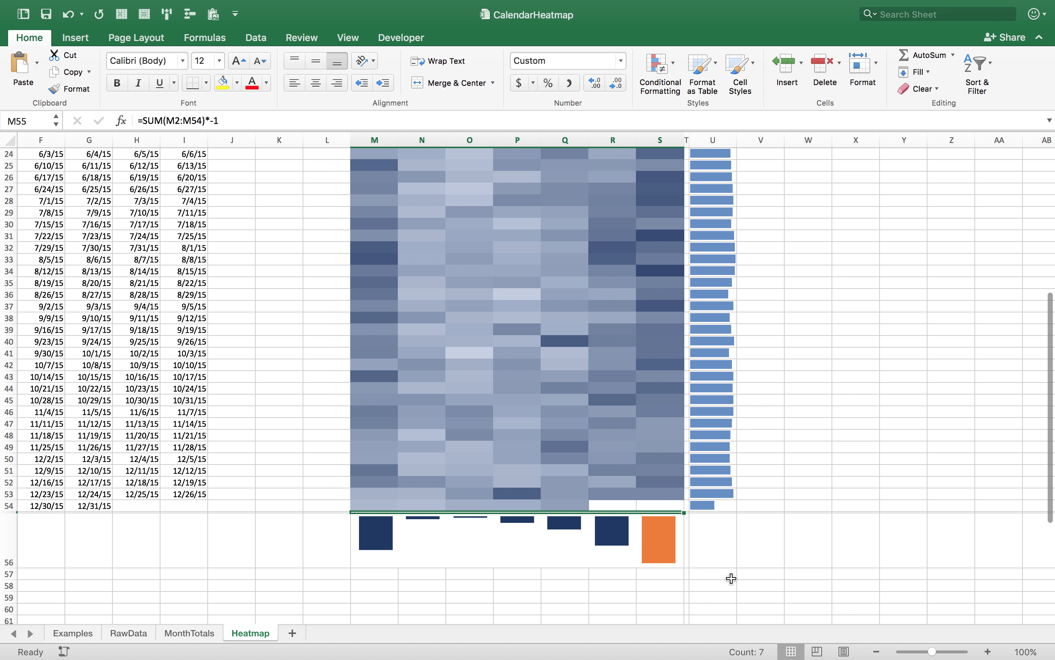
pyautogui.click(741, 538)
pyautogui.scroll(2, 686, 504)
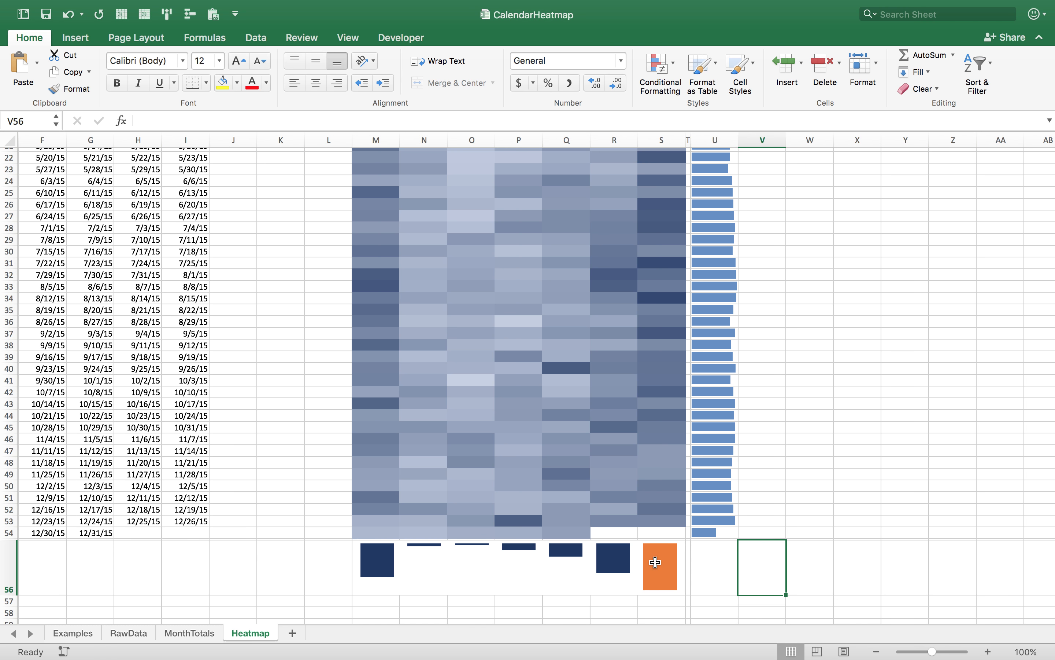
# - Examine the month and week labels of the finished heatmap on the Examples sheet, and return to the Heatmap sheet
pyautogui.scroll(20, 686, 387)
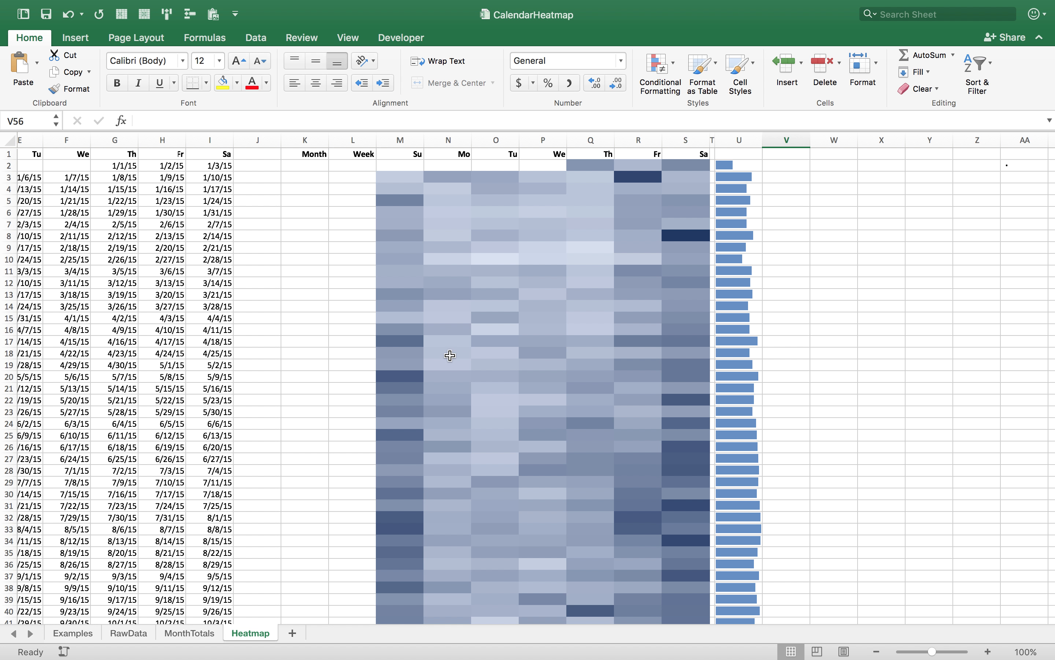
pyautogui.hscroll(-10, 363, 338)
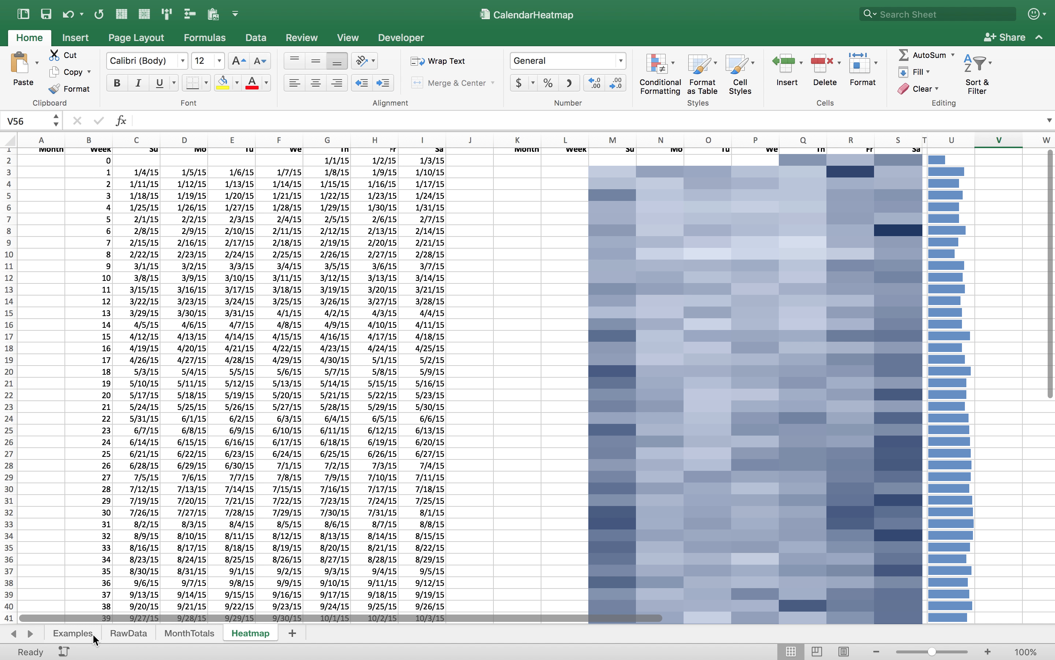
pyautogui.click(84, 636)
pyautogui.scroll(10, 614, 258)
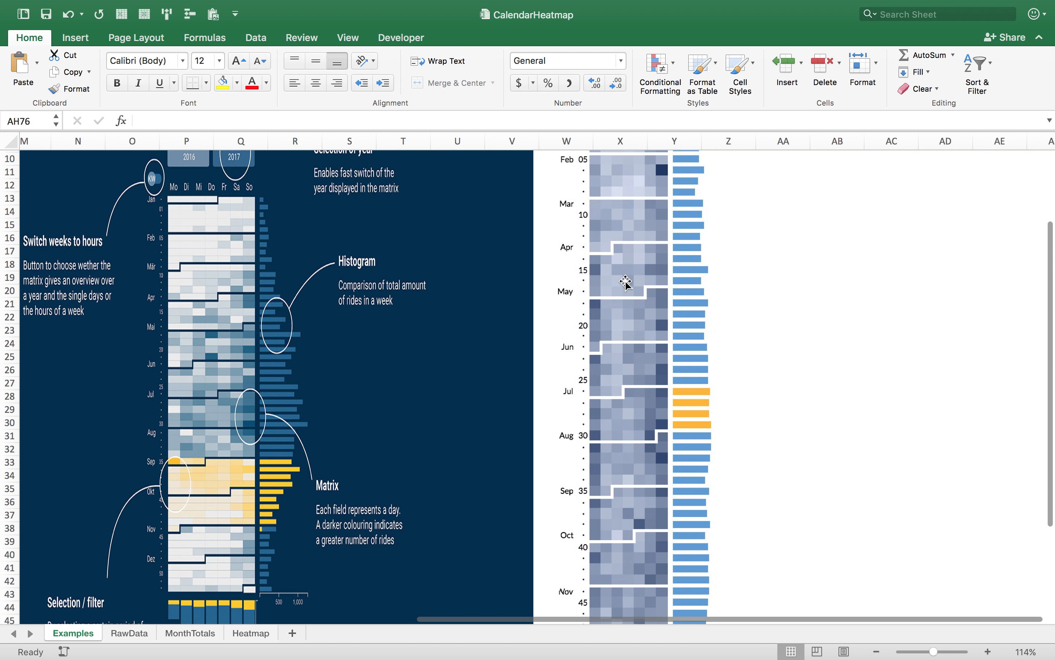
pyautogui.scroll(5, 614, 255)
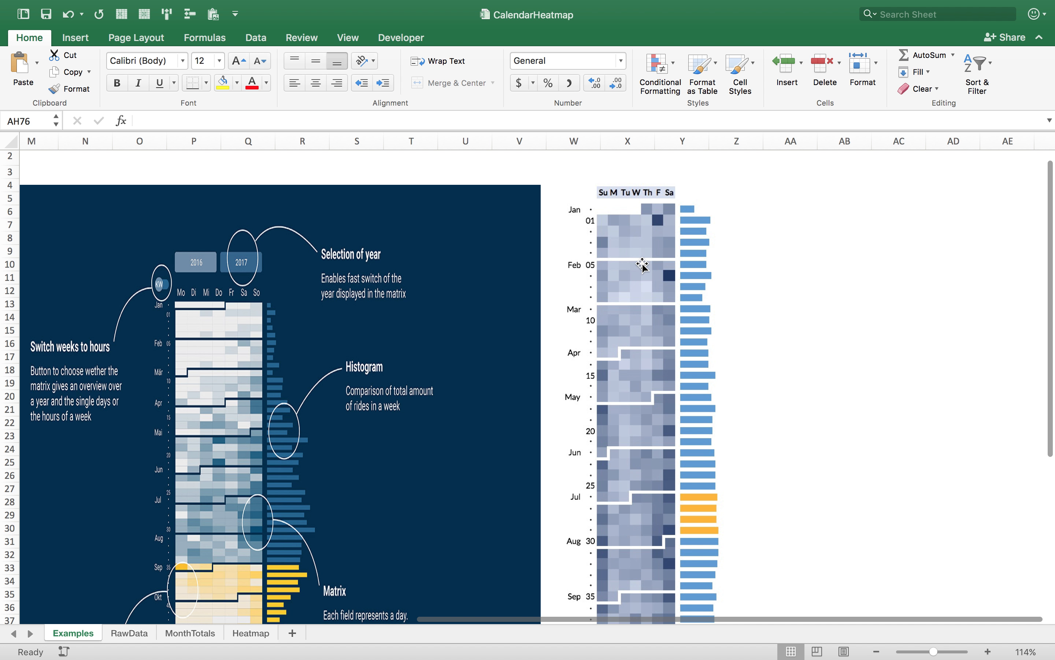
pyautogui.scroll(-10, 692, 421)
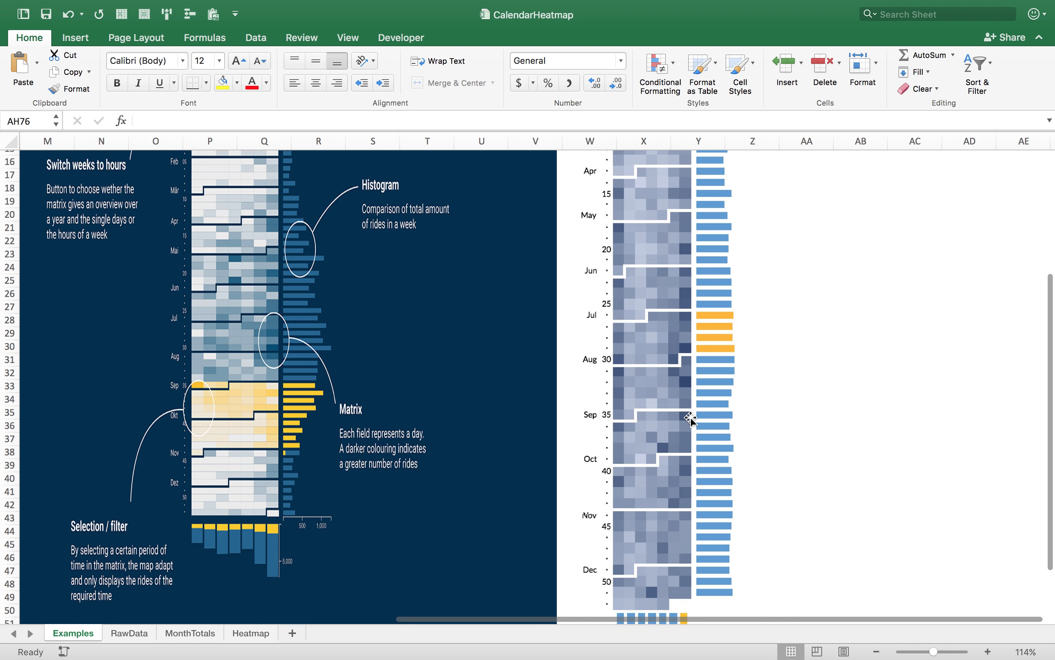
pyautogui.scroll(10, 619, 375)
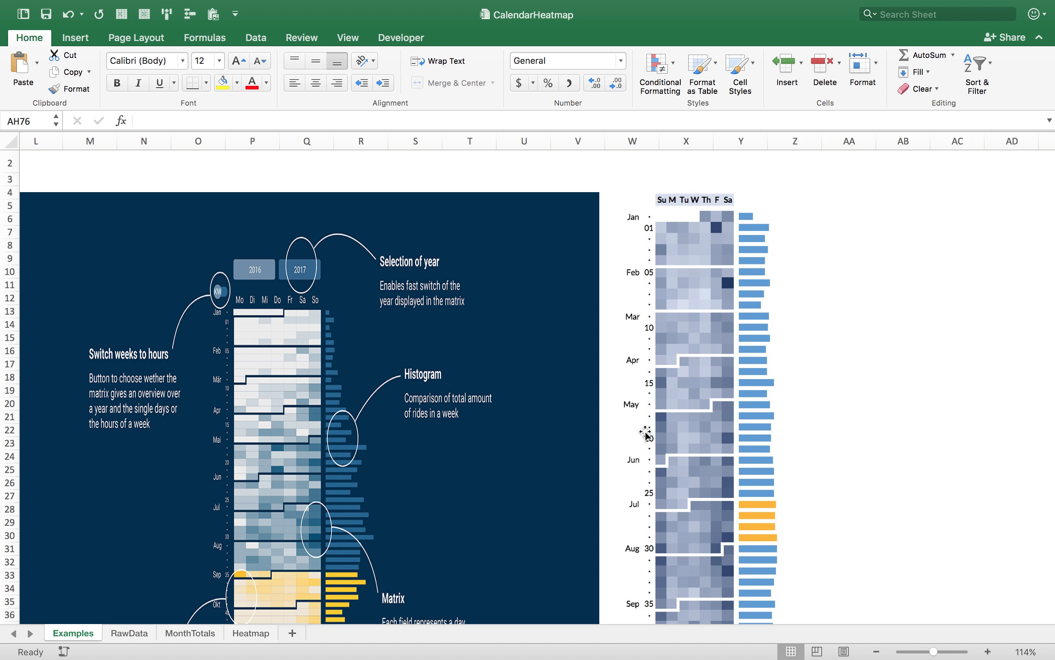
pyautogui.click(250, 632)
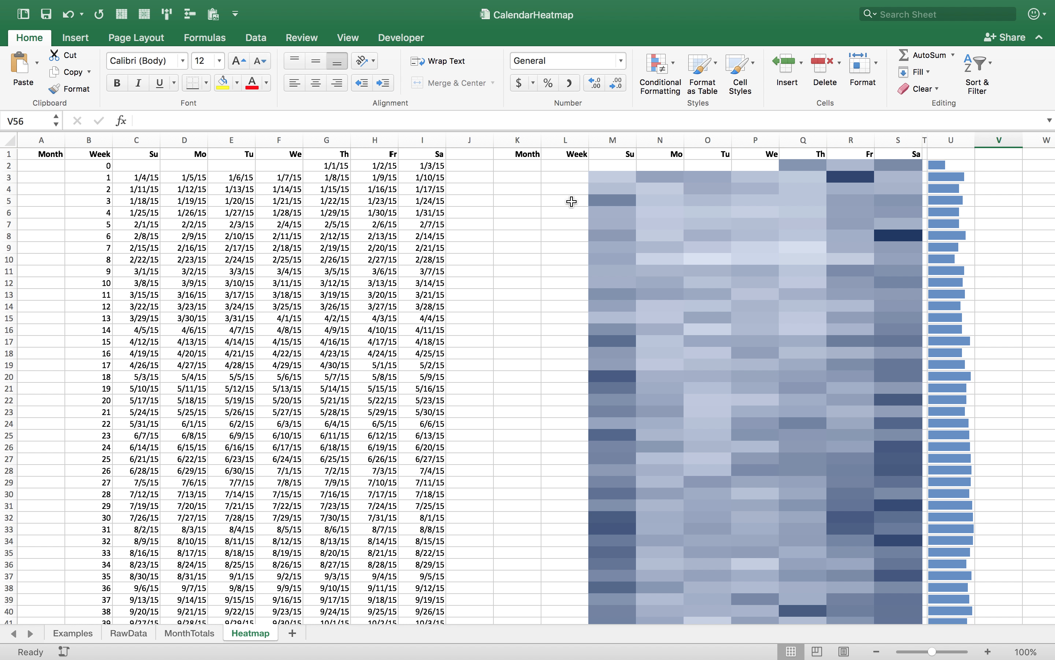
# - Move the week label formula =IF(OR(B2=1,AND(B2<>0,INT(B2/5)*5=B2)),B2," · ") from AA2 to L2, keeping its references to B2
pyautogui.hscroll(12, 549, 201)
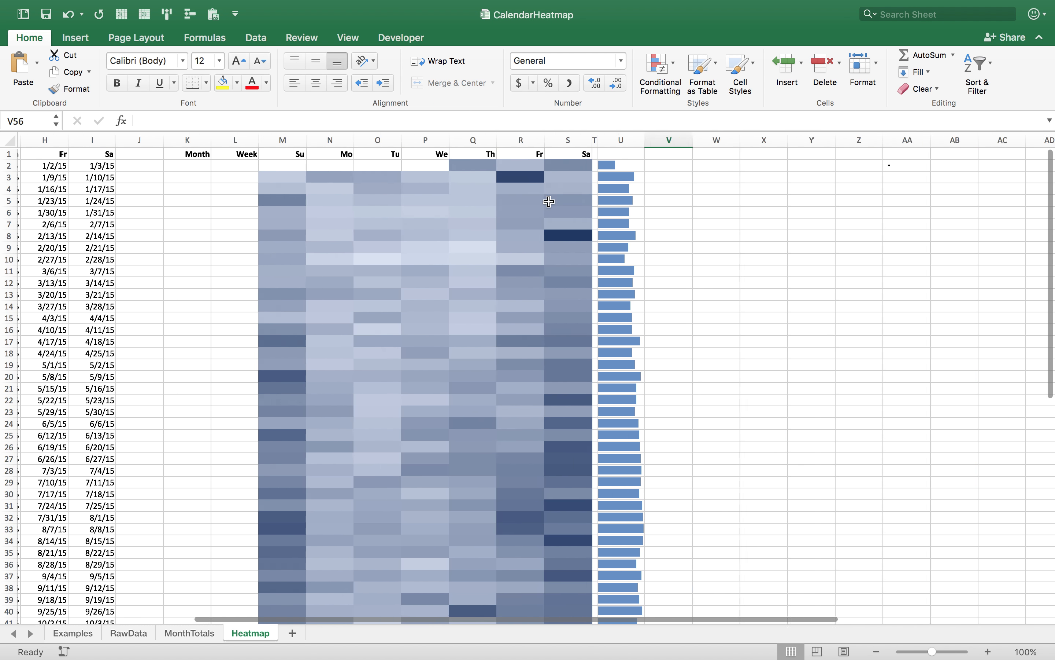
pyautogui.click(688, 166)
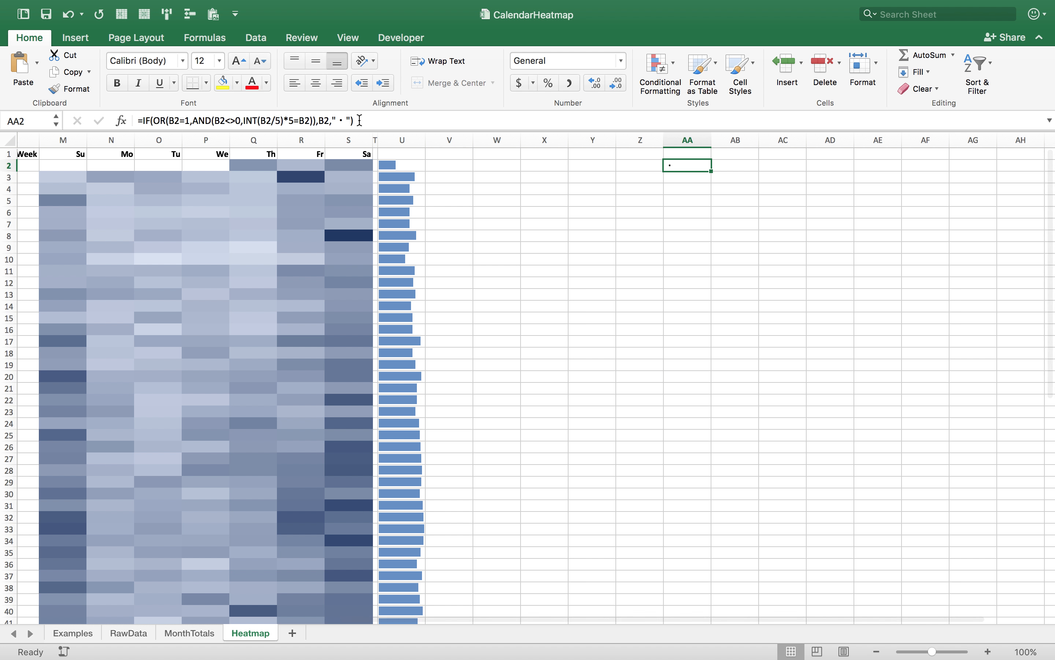
pyautogui.moveTo(349, 121); pyautogui.dragTo(112, 126)
pyautogui.press('BackSpace')
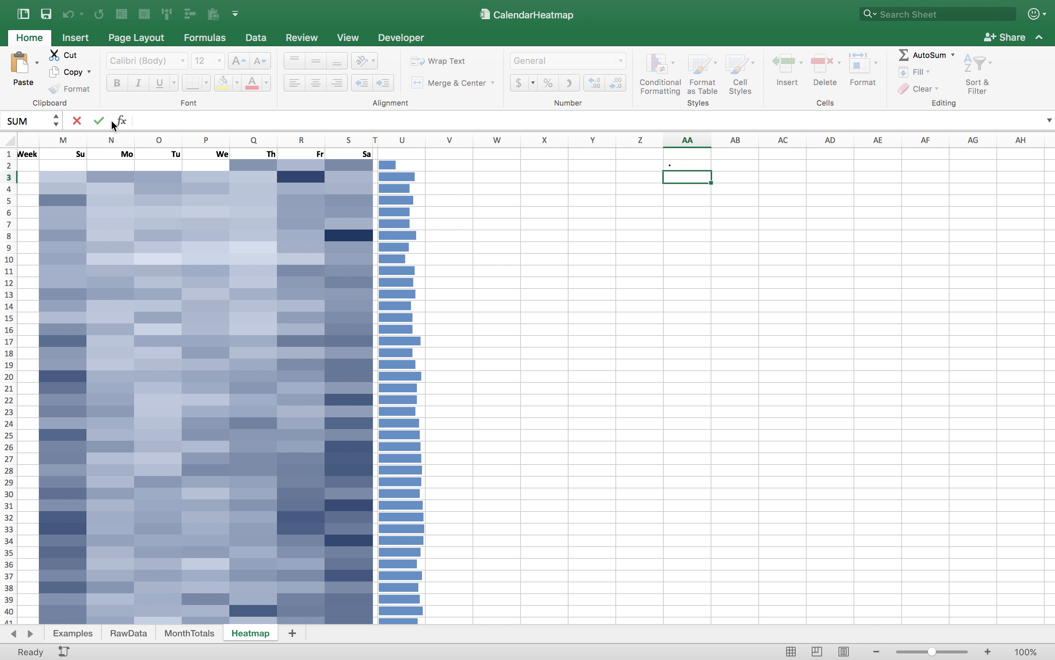
pyautogui.press('Return')
pyautogui.hscroll(-10, 340, 259)
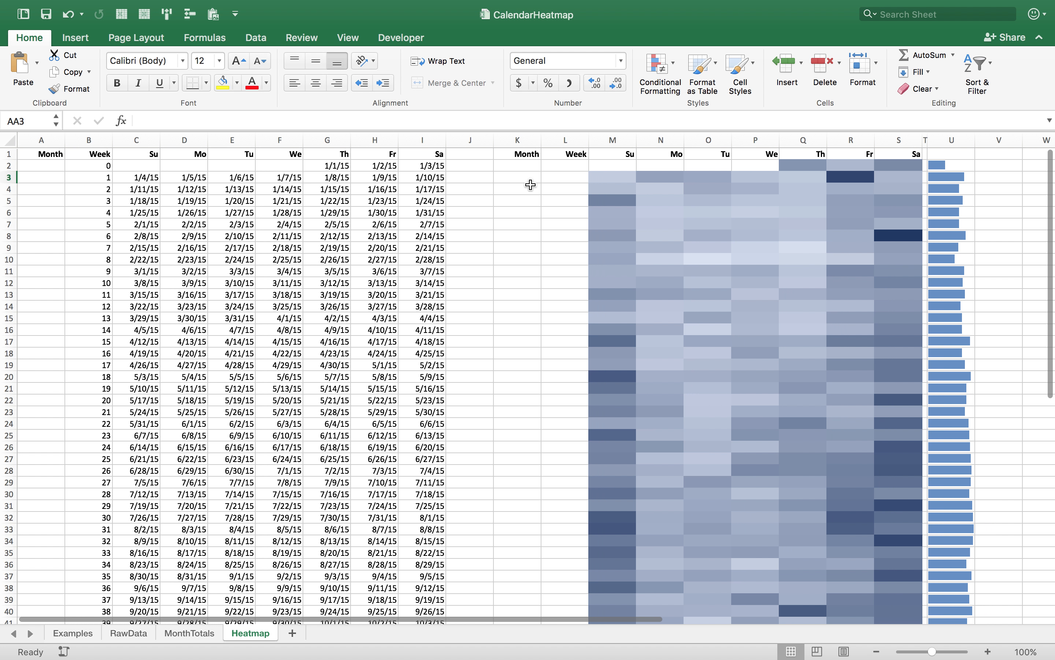
pyautogui.click(555, 165)
pyautogui.write('=IF(OR(B2=1,AND(B2<>0,INT(B2/5)*5=B2)),B2," · ")')
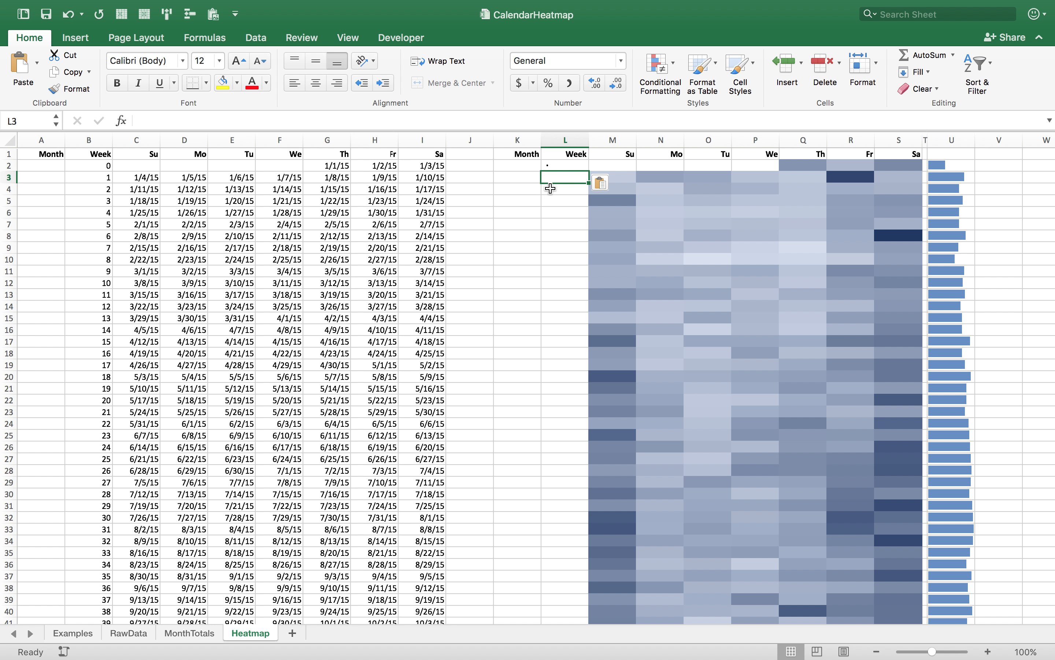
# - Right-align the week label in L2 and fill its formula down to L54
pyautogui.click(338, 87)
pyautogui.moveTo(589, 172); pyautogui.dragTo(590, 495)
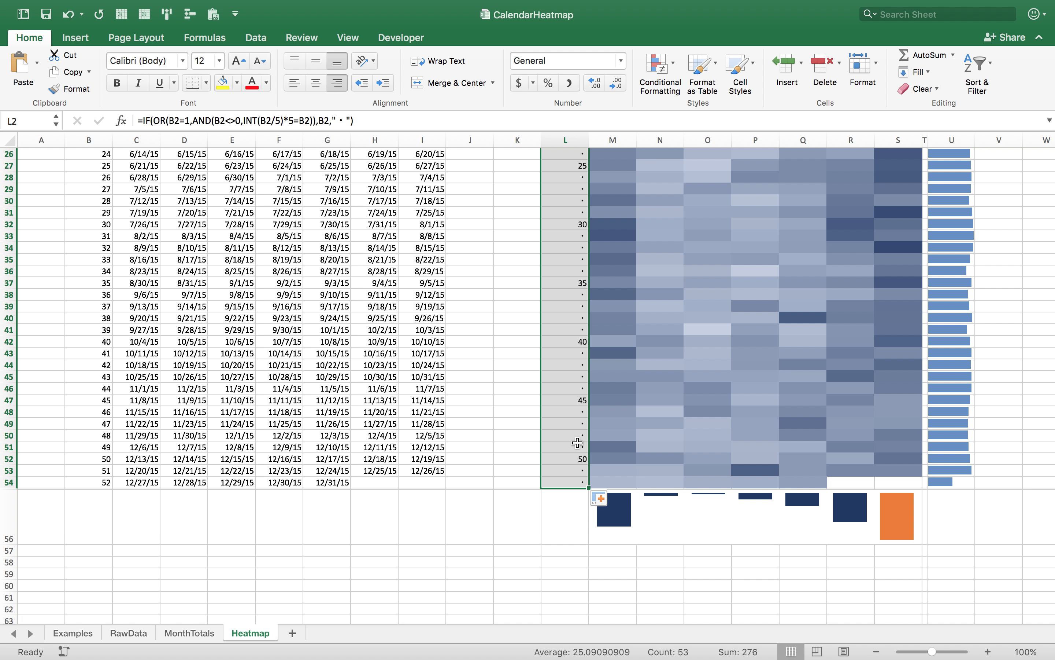
pyautogui.scroll(8, 577, 443)
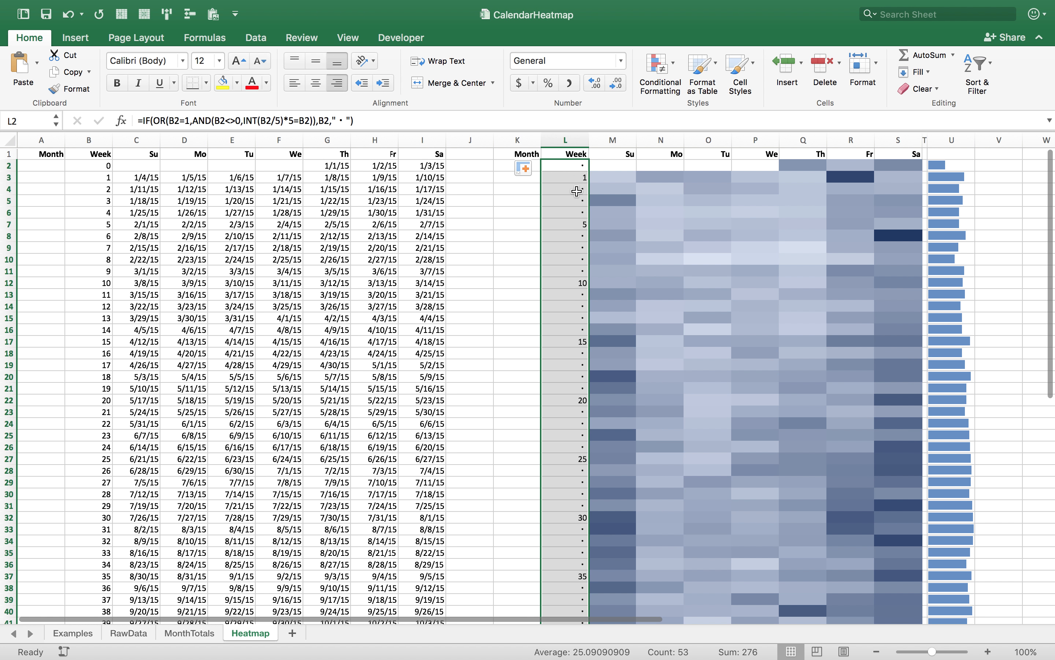
# - Examine the INT(B2/5)*5=B2 condition in L2's formula and review the week labels down column L
pyautogui.click(566, 168)
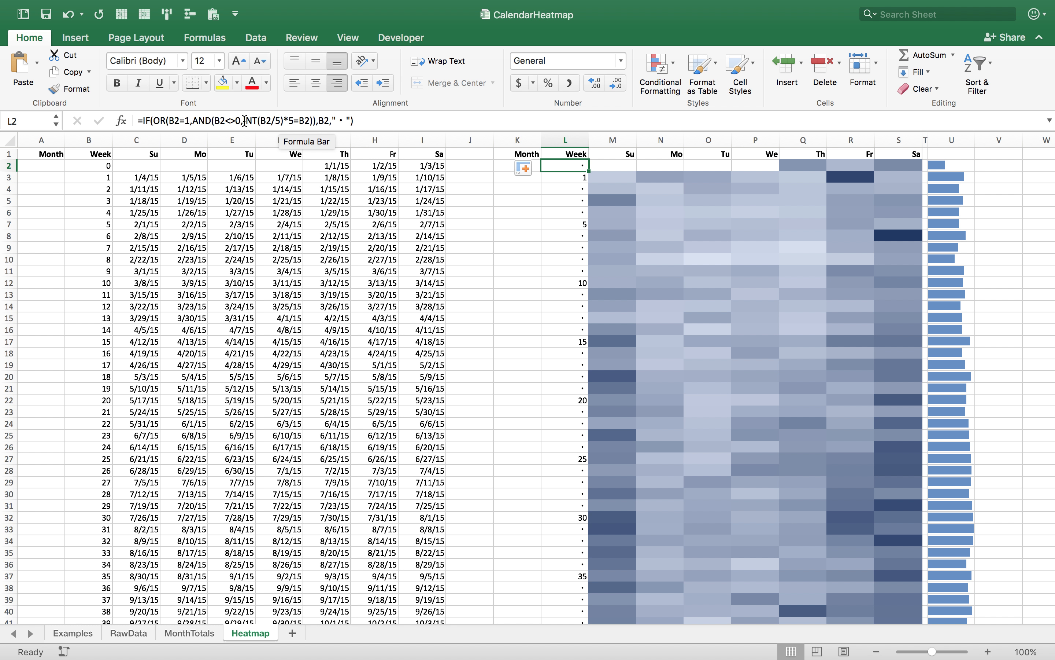
pyautogui.moveTo(245, 121); pyautogui.dragTo(309, 120)
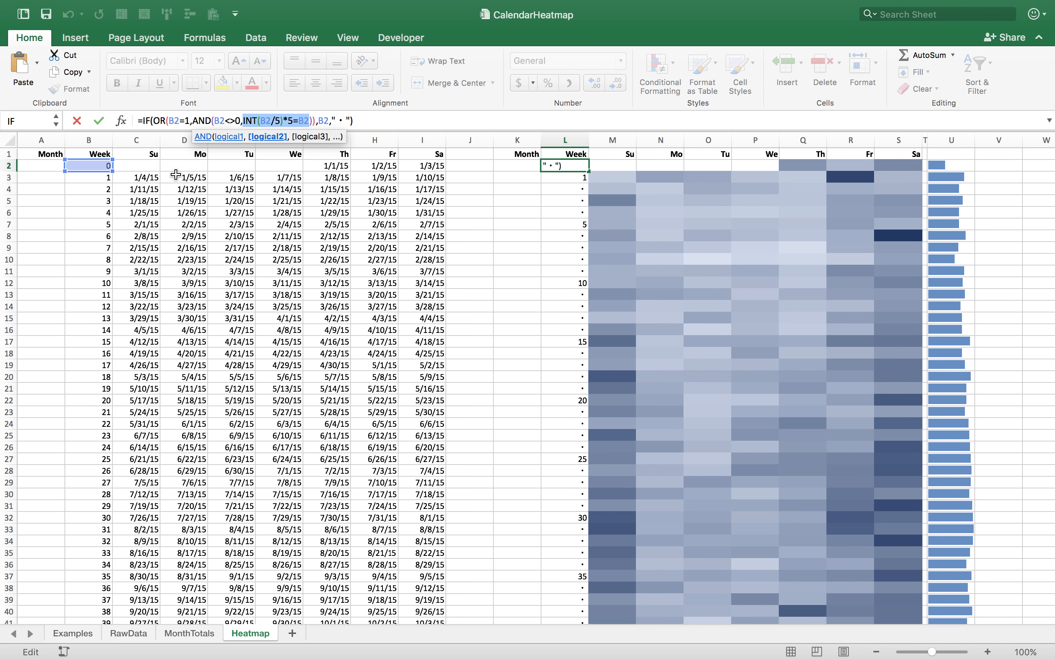
pyautogui.press('Return')
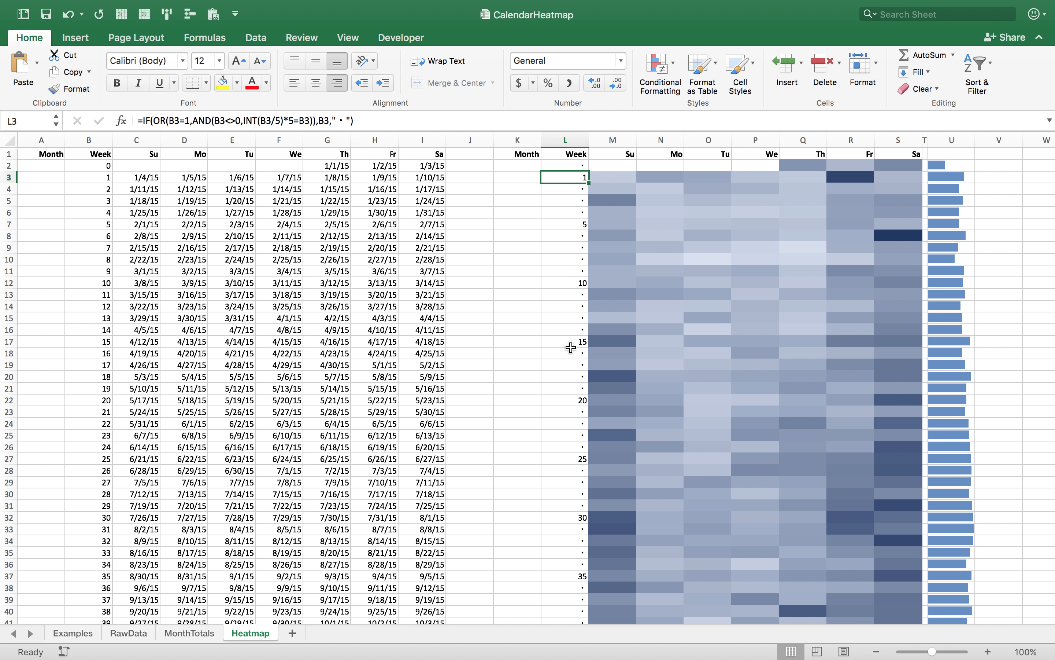
pyautogui.scroll(-10, 569, 424)
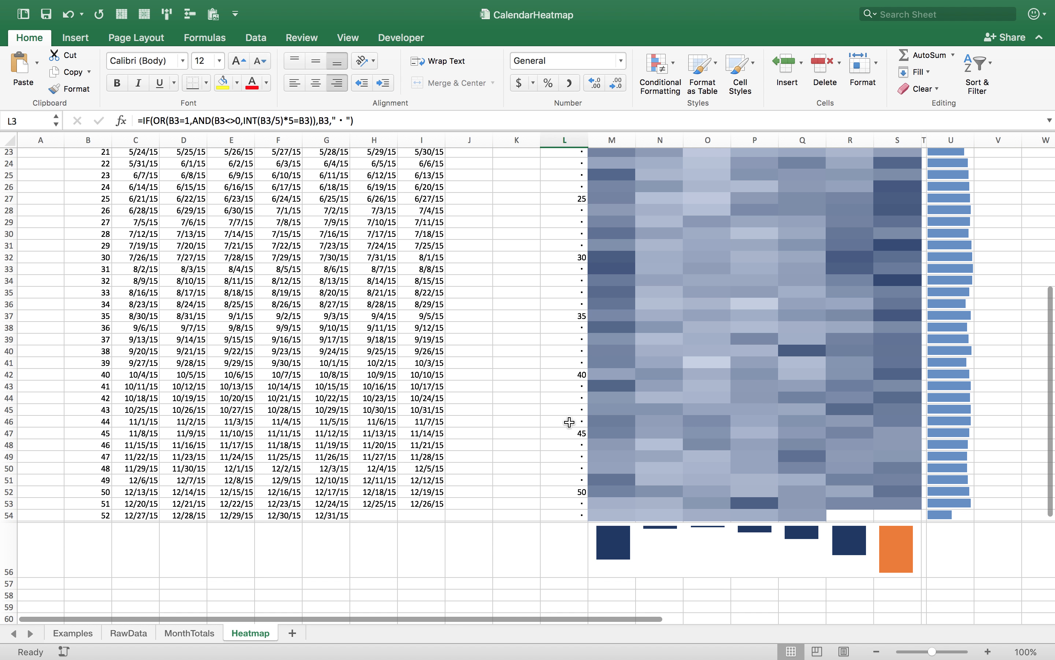
pyautogui.scroll(10, 566, 483)
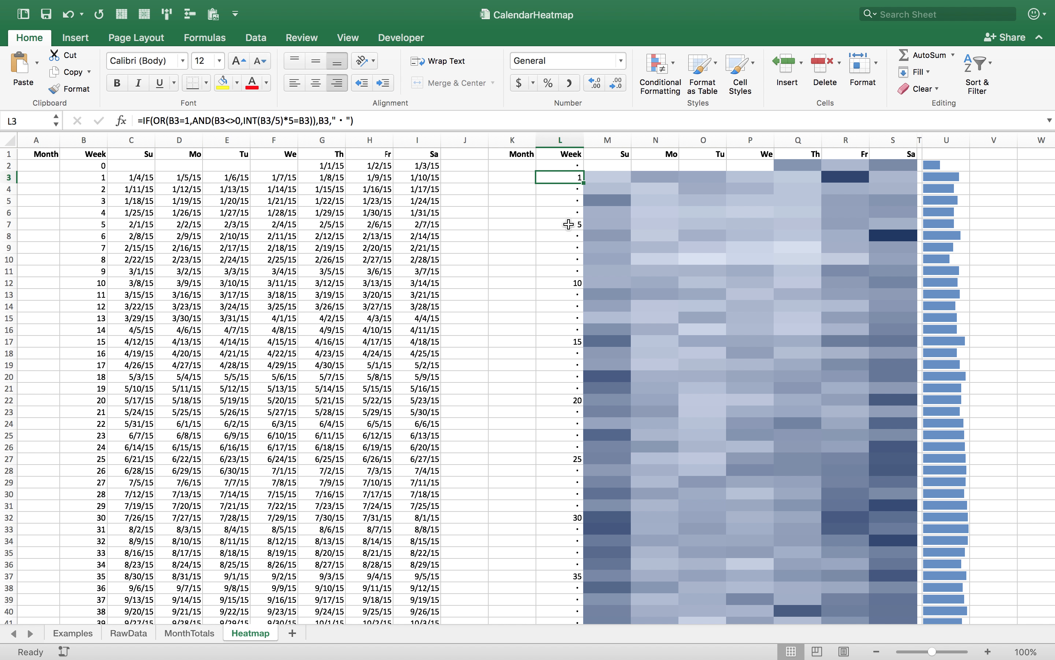
# - Apply the custom number format [<10]"0"#;# to the week labels in L2:L54
pyautogui.click(572, 167)
pyautogui.scroll(-9, 572, 198)
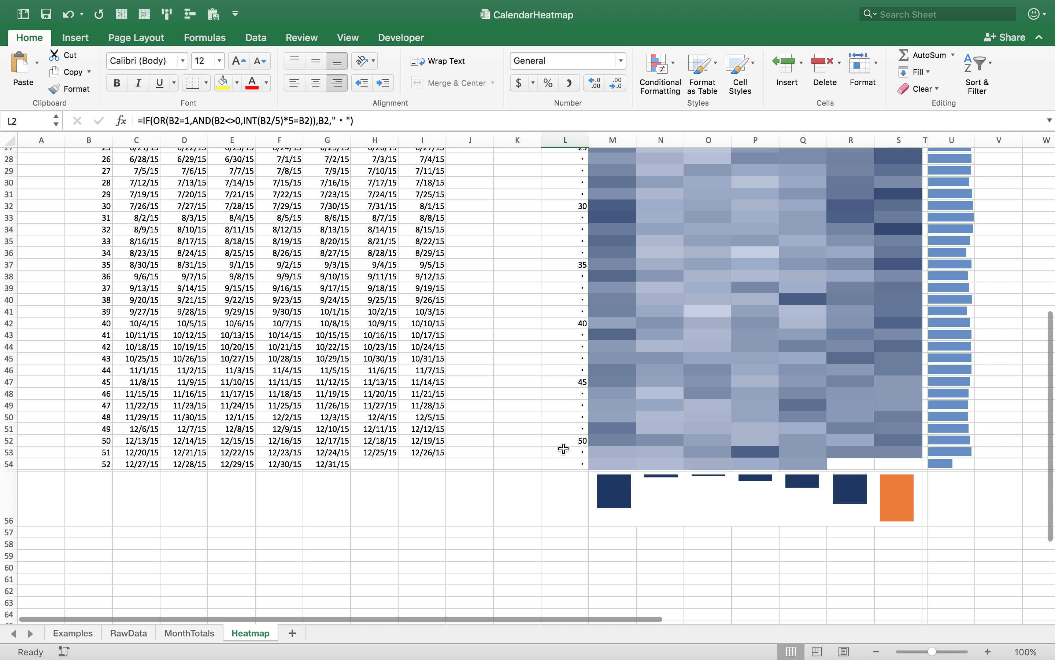
pyautogui.keyDown('shift'); pyautogui.click(565, 463); pyautogui.keyUp('shift')
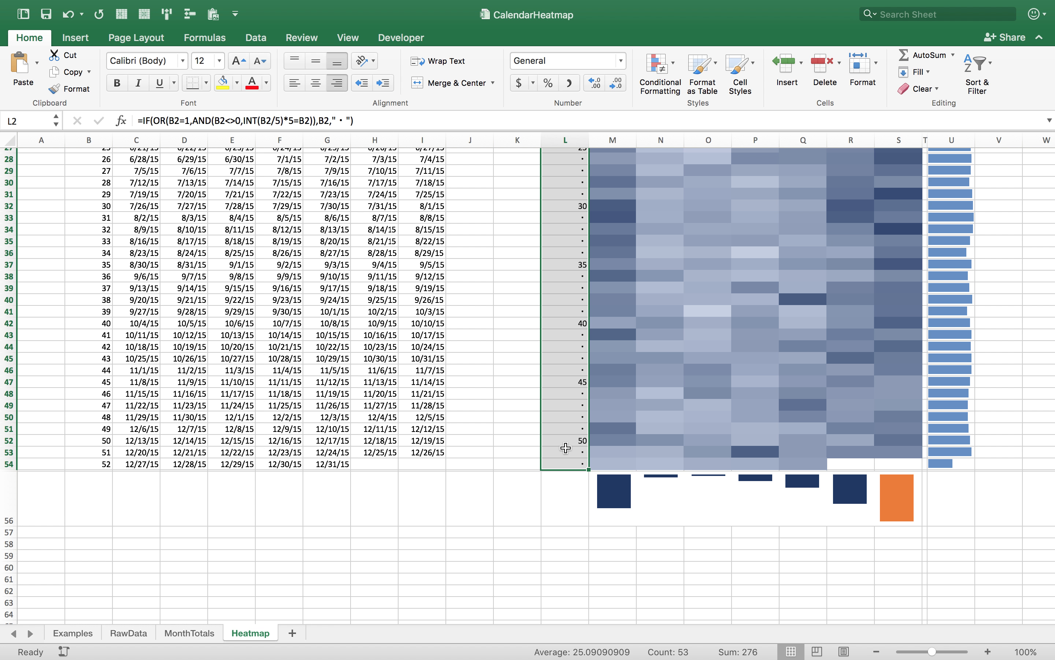
pyautogui.press('super+1')
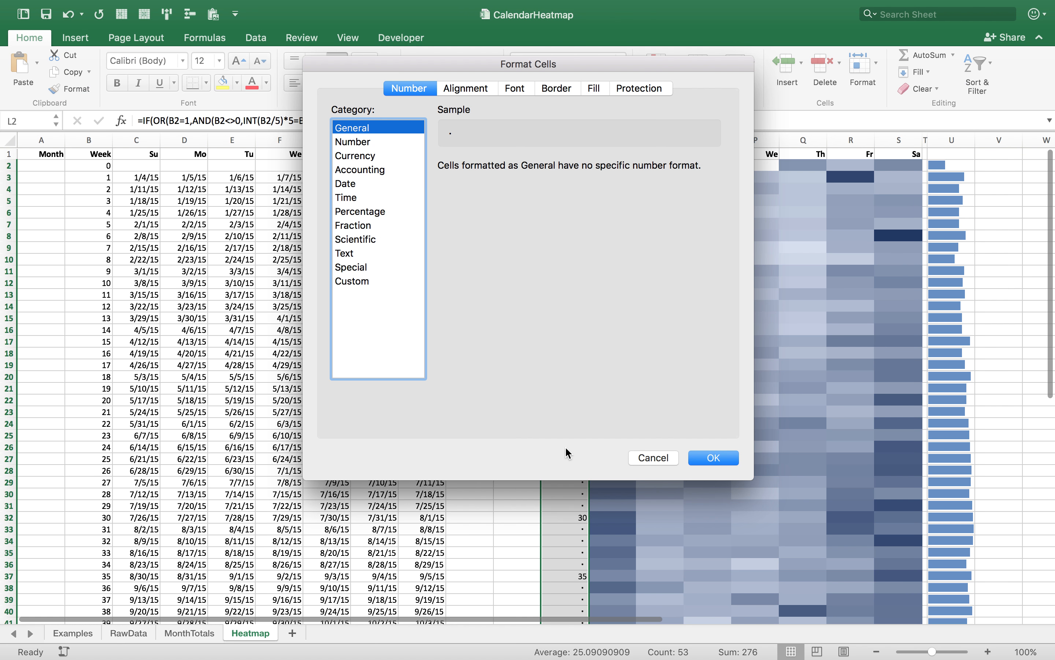
pyautogui.click(358, 280)
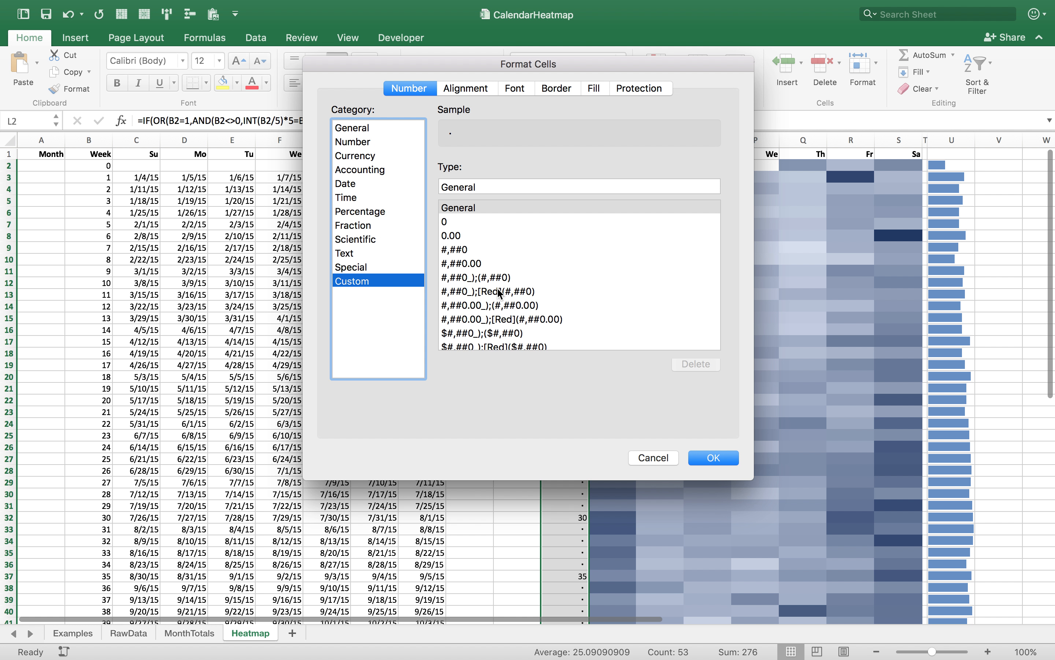
pyautogui.scroll(-5, 497, 287)
pyautogui.scroll(-5, 497, 287)
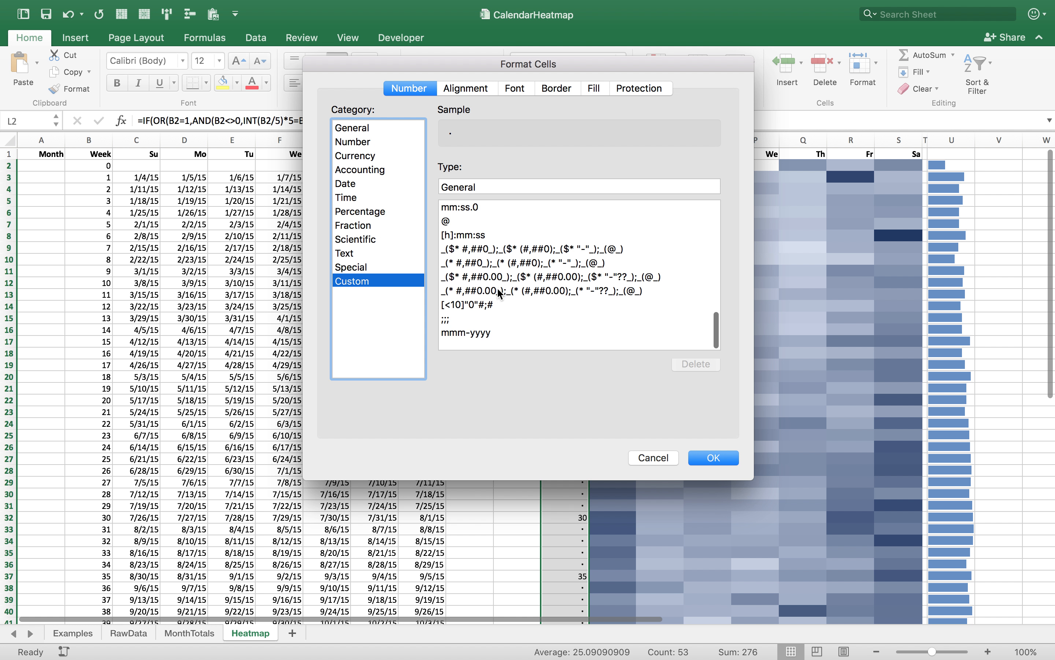
pyautogui.click(494, 316)
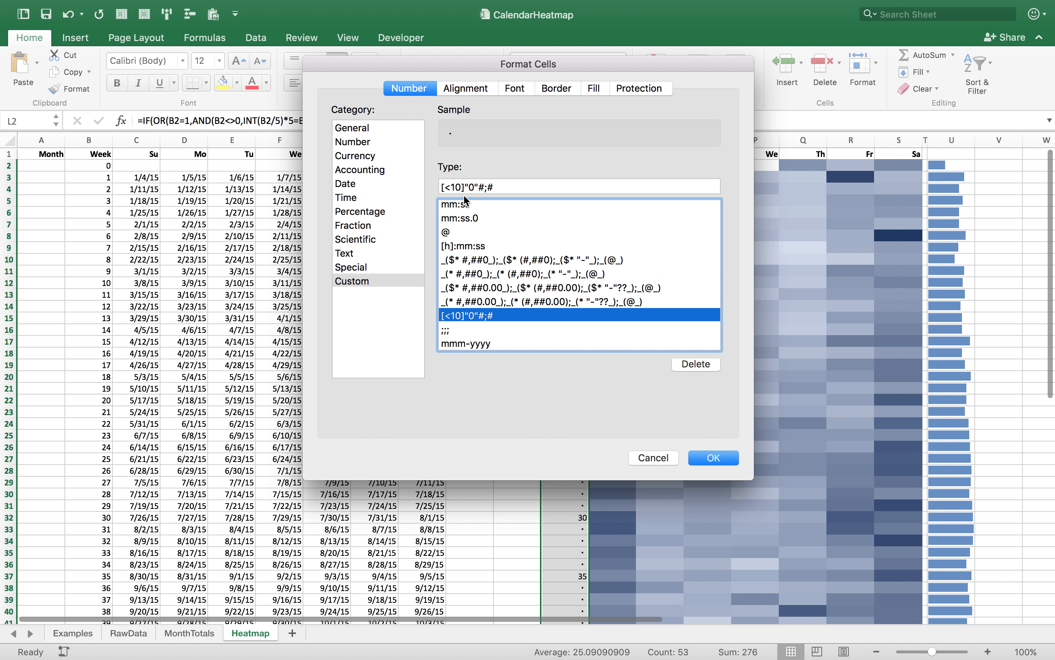
pyautogui.moveTo(516, 70); pyautogui.dragTo(291, 70)
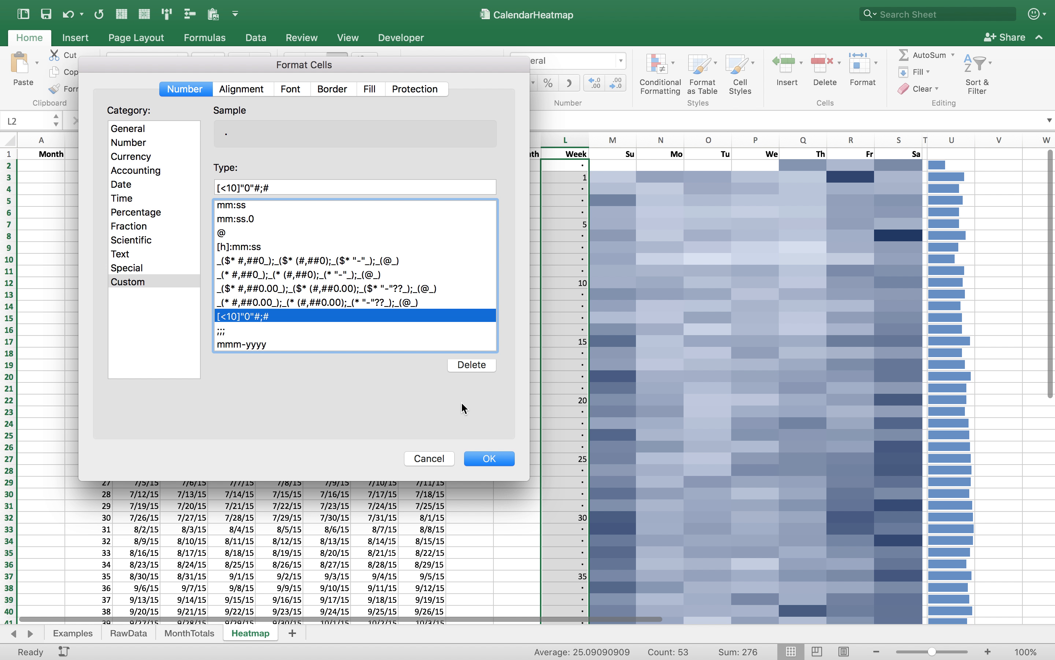
pyautogui.click(479, 458)
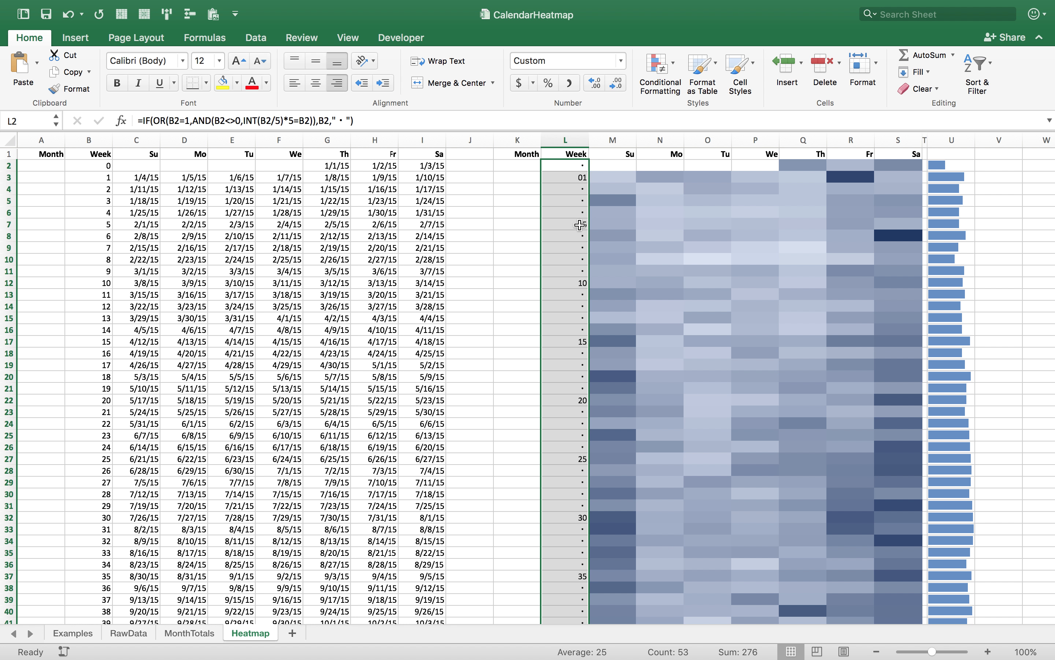
# - Check the month labels on the Examples sheet, and enter Jan in K2, Feb in K7 and Mar in K11 on the Heatmap sheet
pyautogui.click(86, 633)
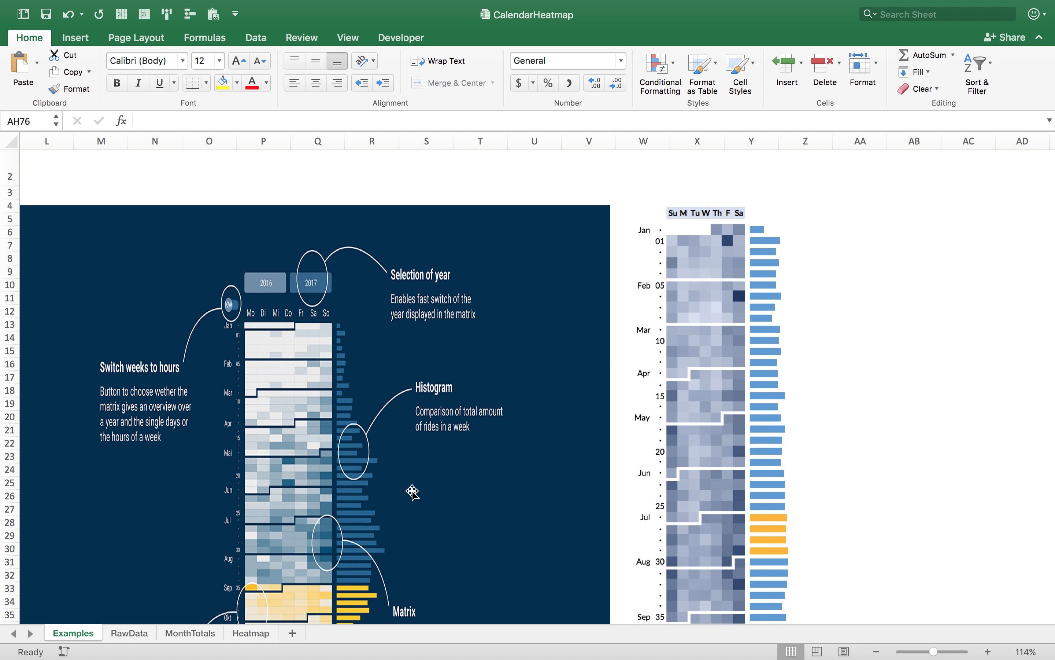
pyautogui.click(244, 633)
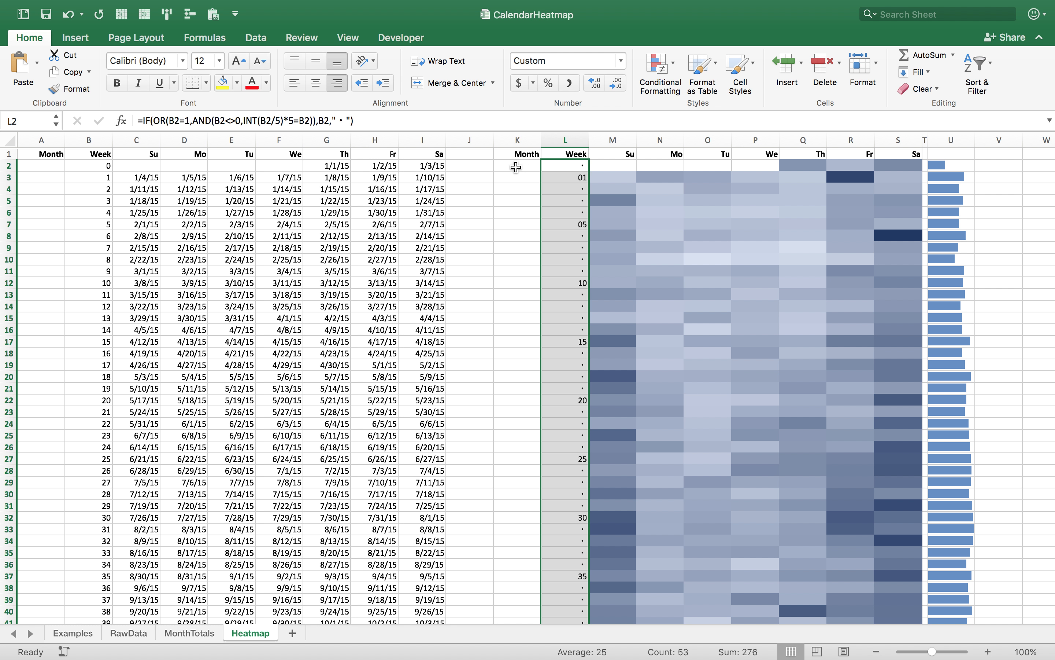
pyautogui.click(517, 166)
pyautogui.write('J')
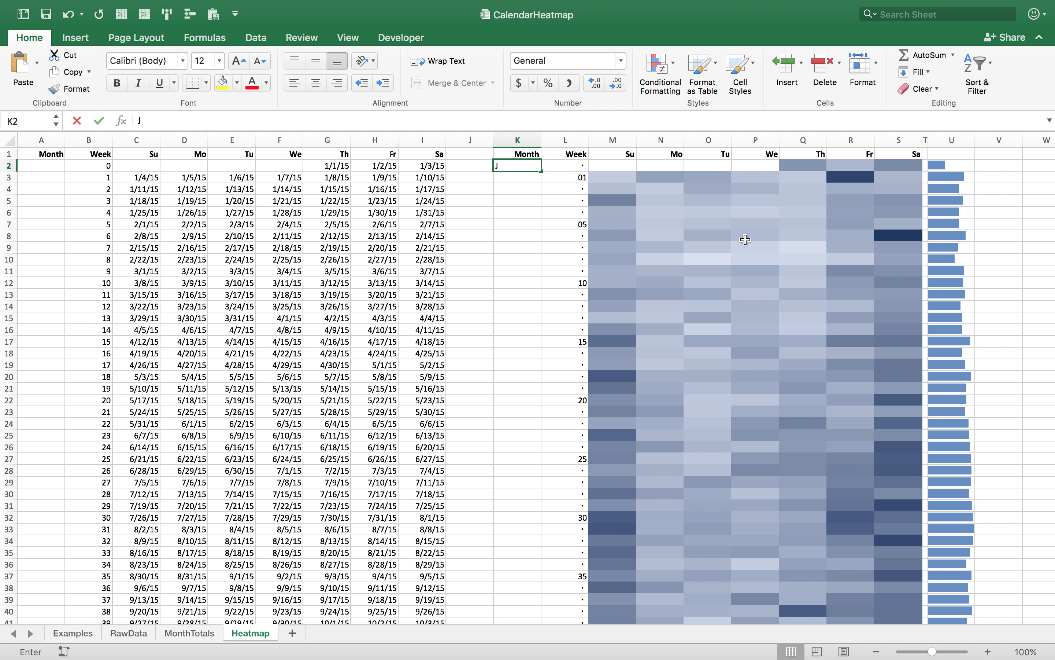
pyautogui.press('Return')
pyautogui.press('Return')
pyautogui.press('Return')
pyautogui.press('Return')
pyautogui.press('Return')
pyautogui.write('Feb')
pyautogui.press('Return')
pyautogui.press('Return')
pyautogui.press('Return')
pyautogui.press('Return')
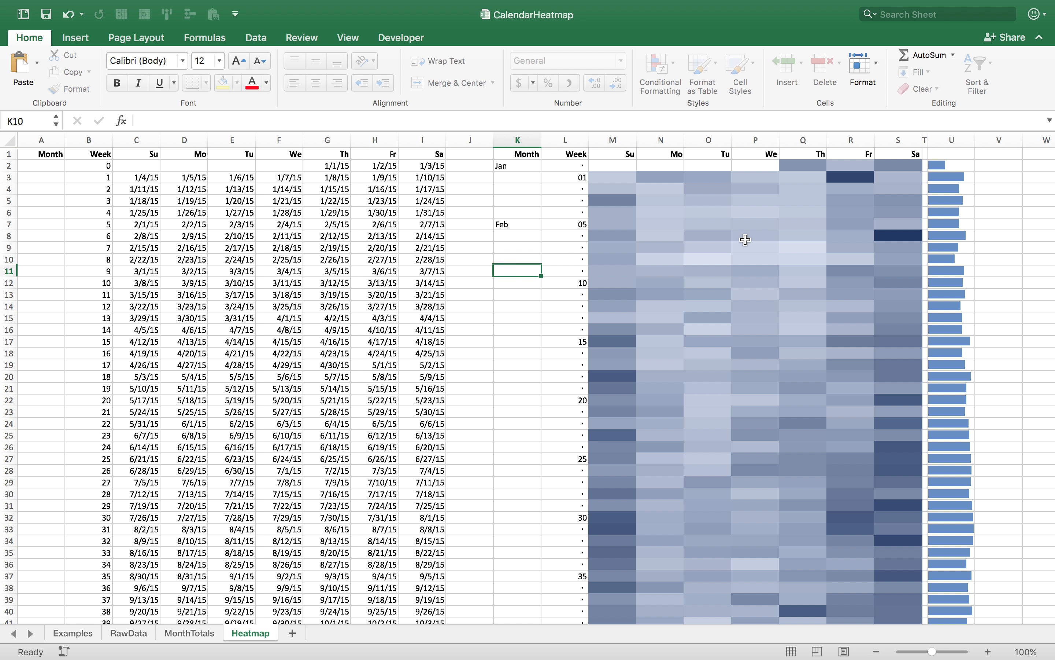
pyautogui.write('Mar')
pyautogui.press('Return')
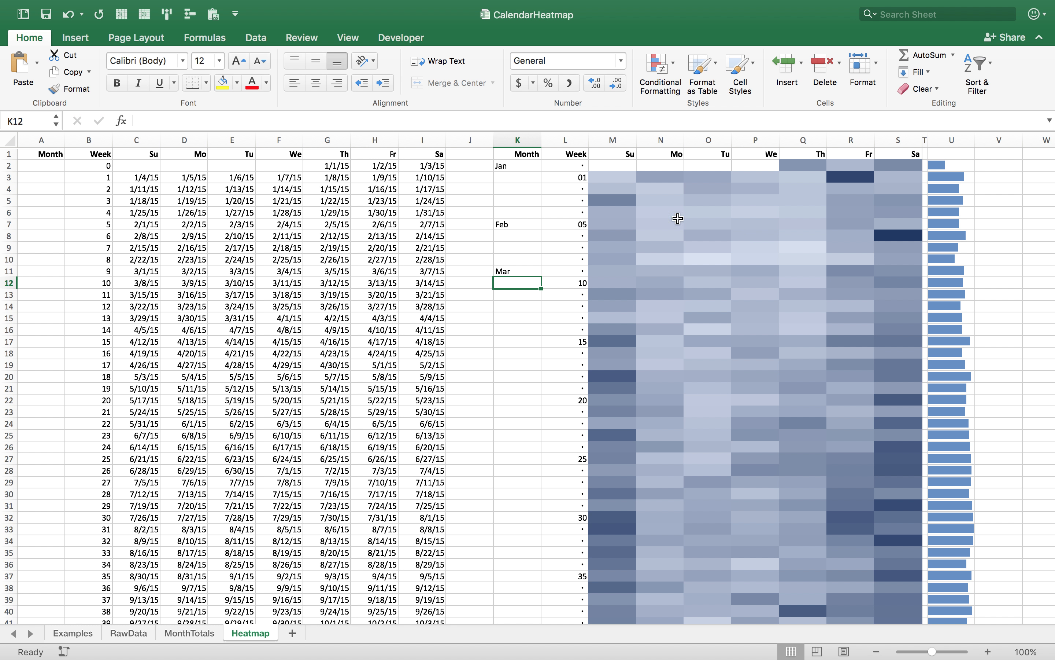
# - Center the contents of columns K and L and narrow both columns to just fit their headers
pyautogui.moveTo(530, 142); pyautogui.dragTo(565, 141)
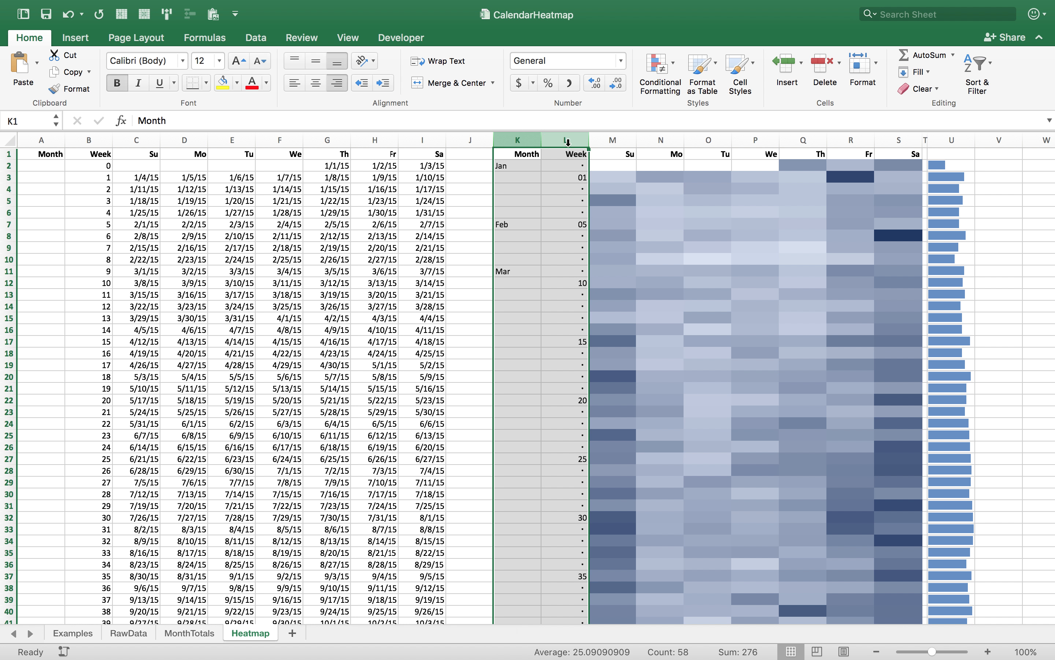
pyautogui.click(315, 82)
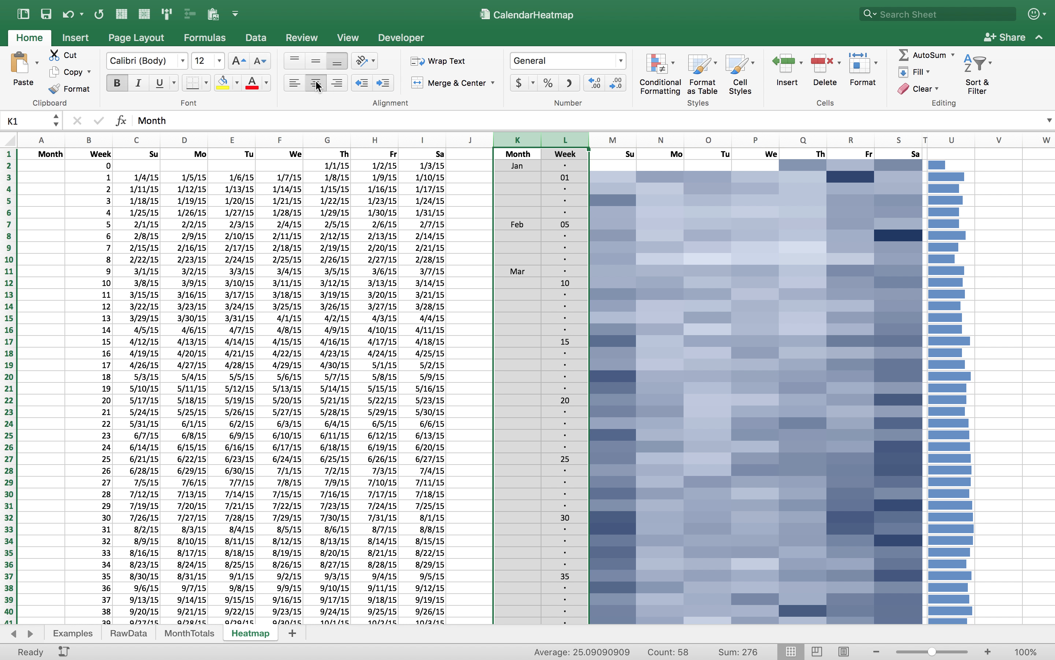
pyautogui.moveTo(589, 142); pyautogui.dragTo(549, 143)
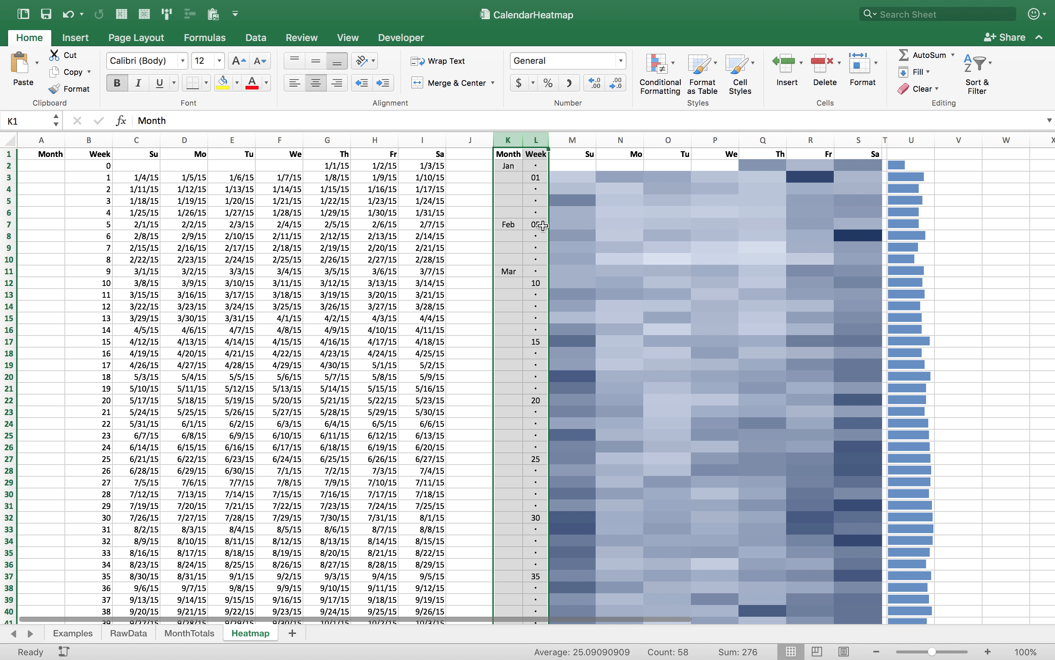
pyautogui.click(509, 168)
pyautogui.click(510, 152)
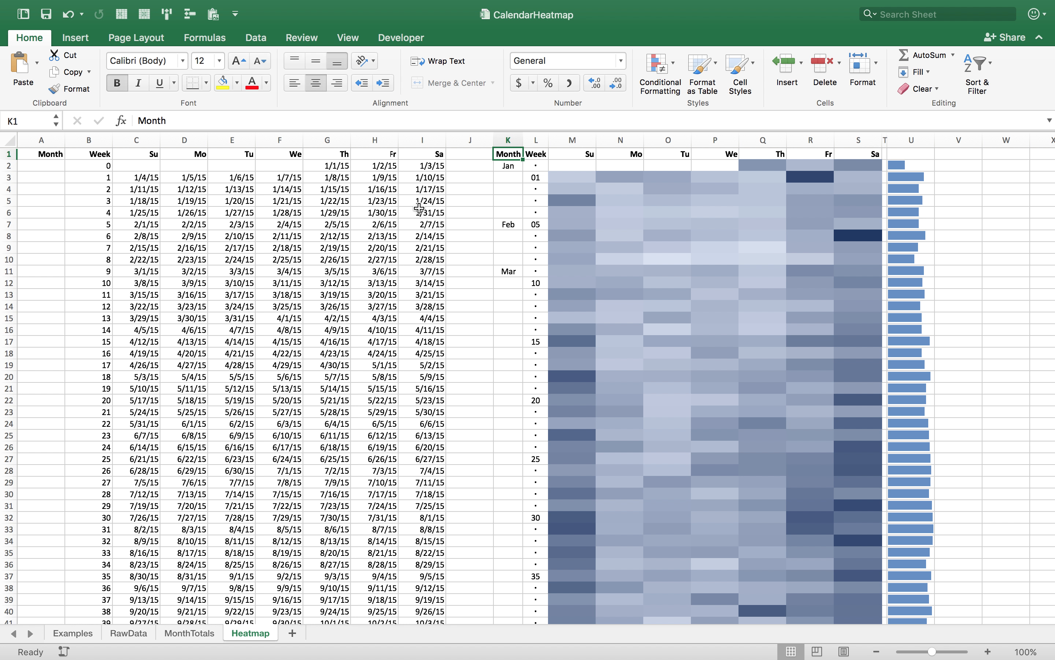
# - Set the border drawing line color to white and its style to the thickest solid line
pyautogui.moveTo(562, 212); pyautogui.dragTo(850, 210)
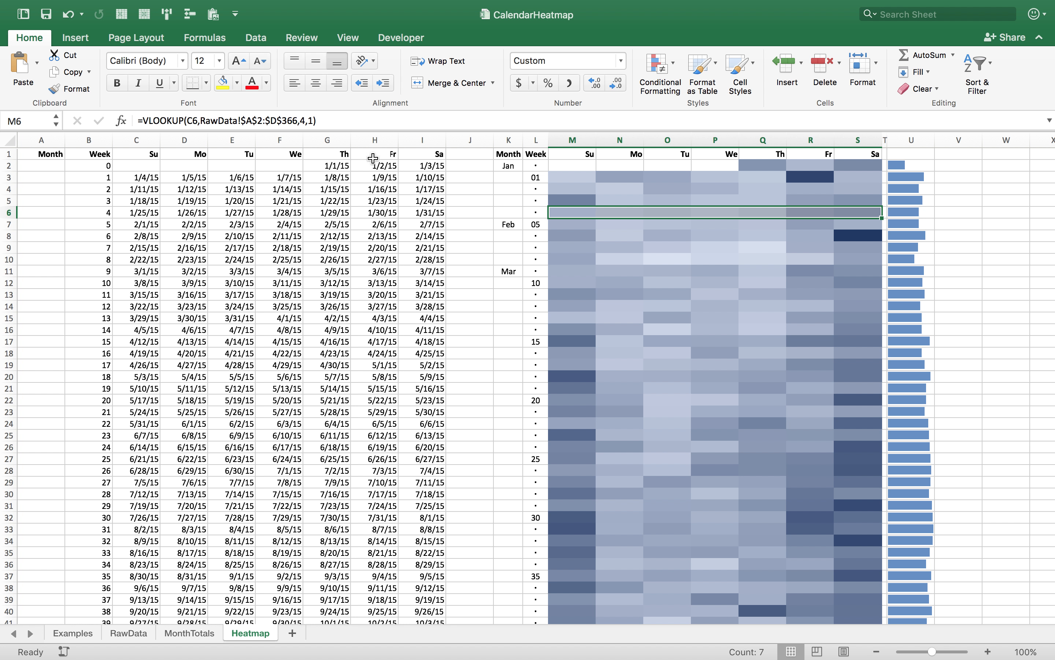
pyautogui.click(206, 83)
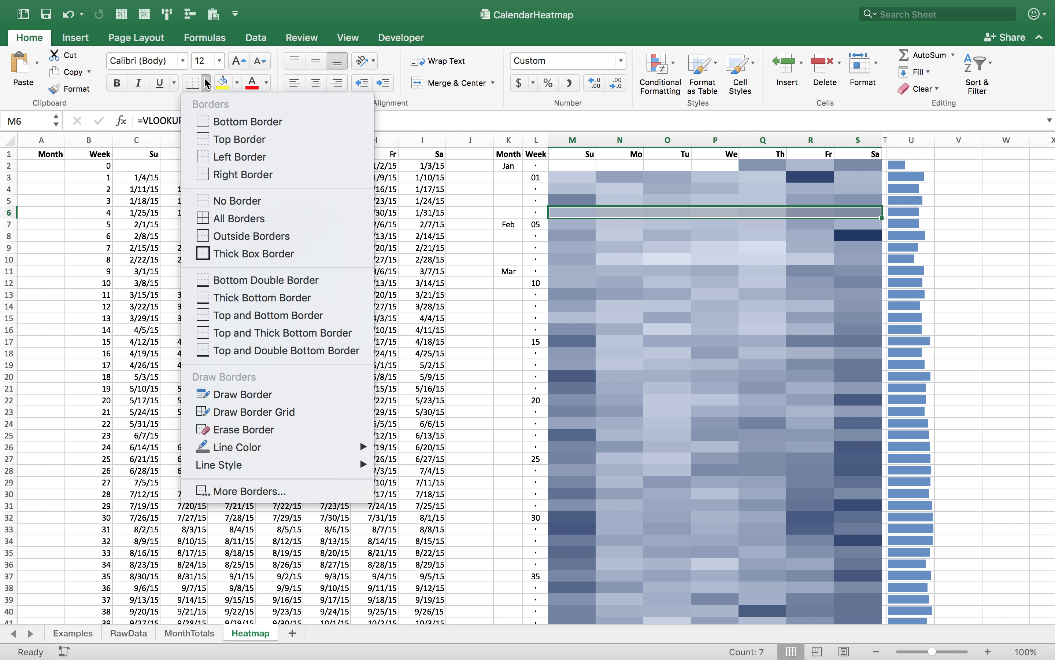
pyautogui.moveTo(359, 447)
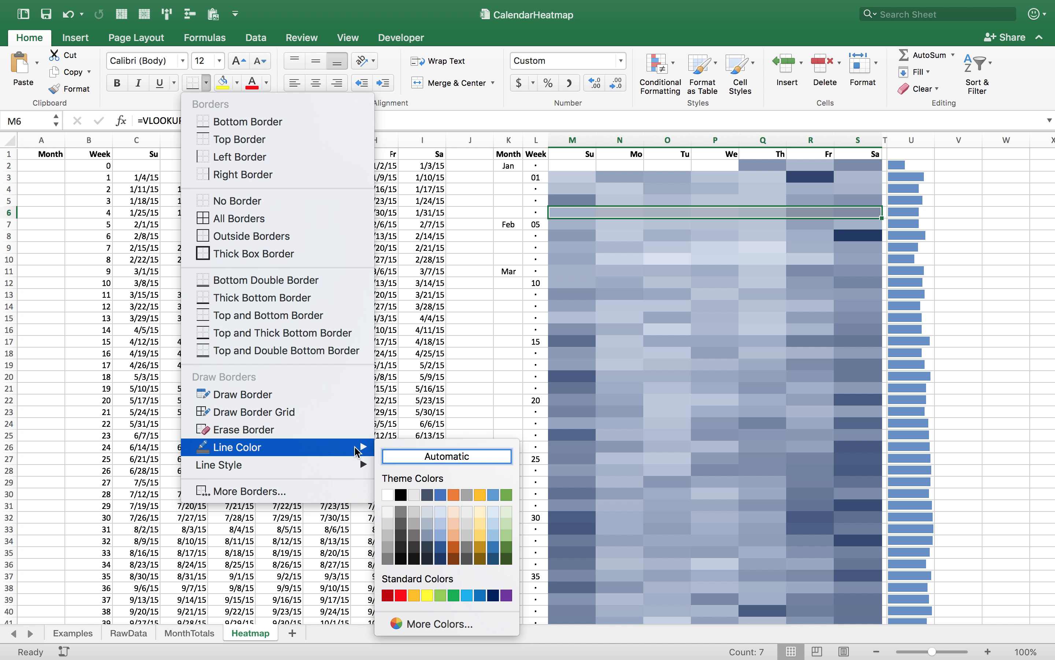
pyautogui.click(388, 497)
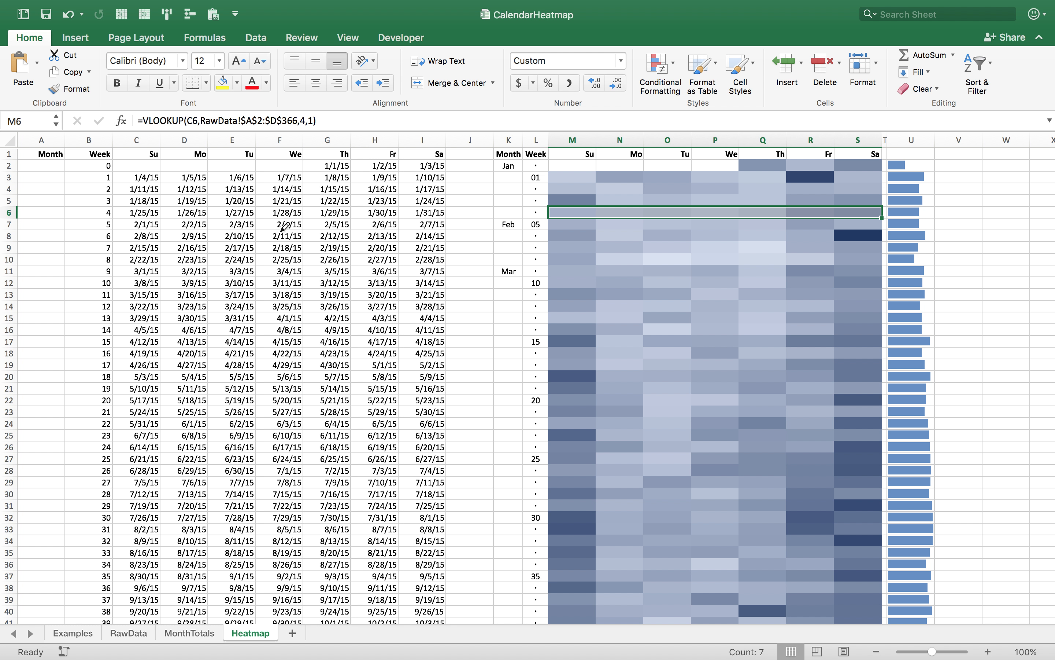
pyautogui.click(205, 85)
pyautogui.moveTo(233, 466)
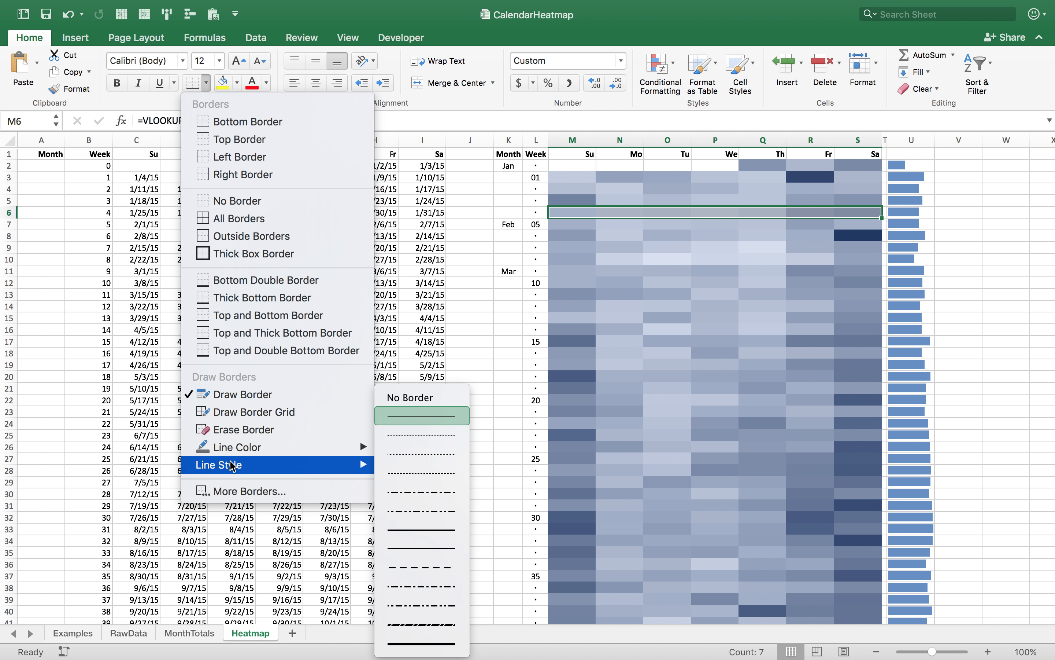
pyautogui.click(408, 648)
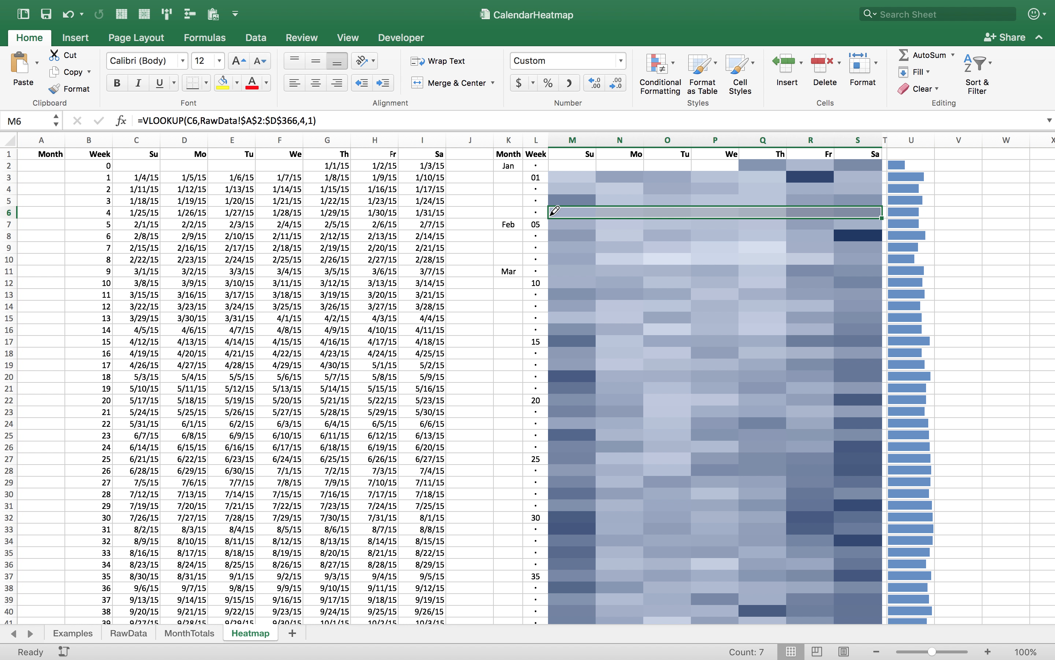
# - Draw the thick white border along the bottom of M6:S6 to separate January from February, and stop drawing borders
pyautogui.moveTo(551, 216); pyautogui.dragTo(837, 216)
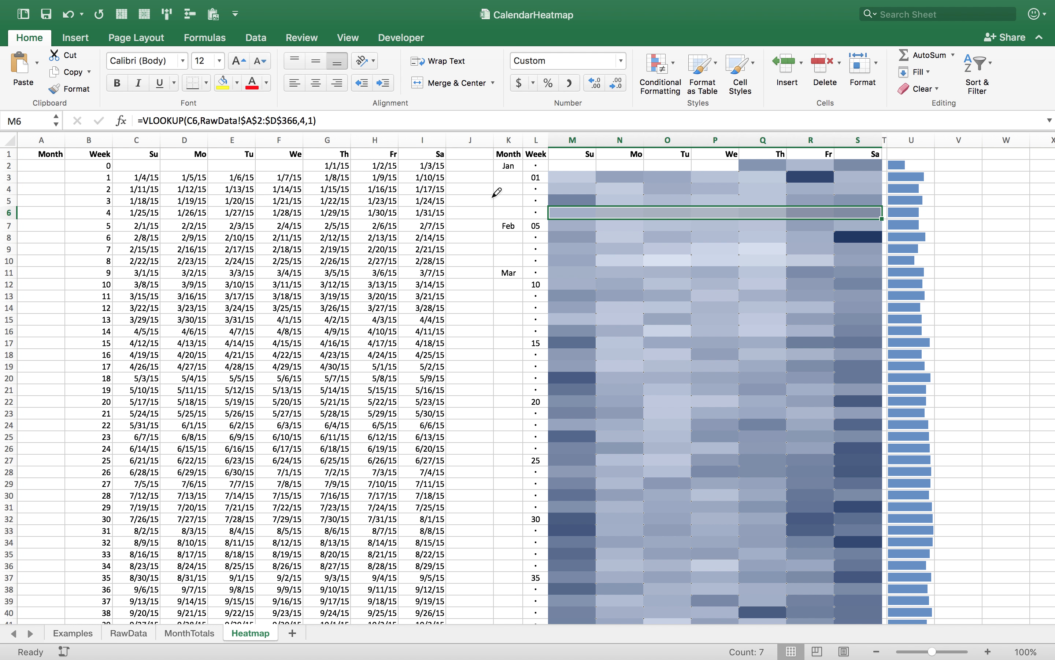
pyautogui.press('Escape')
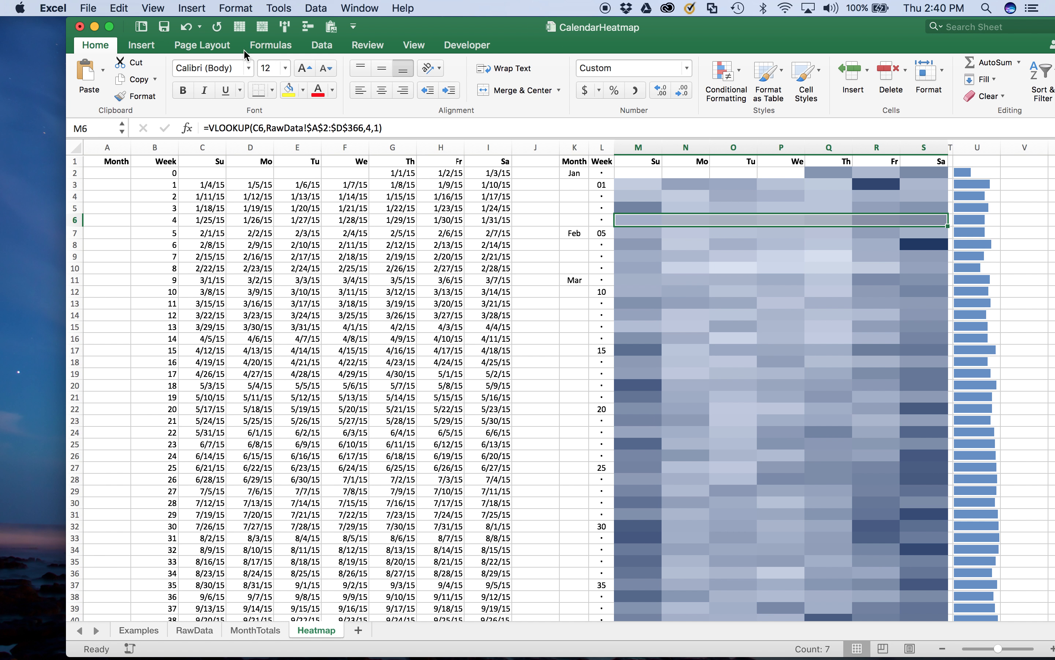
pyautogui.click(111, 31)
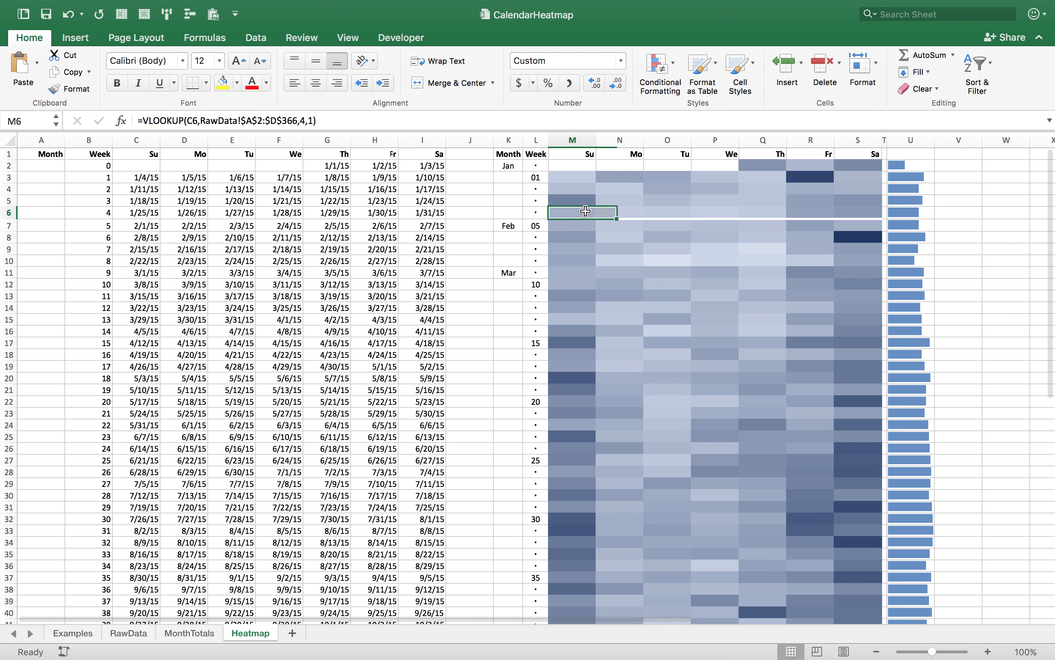
# - Add the thick white bottom border to M10:S10 to separate February from March
pyautogui.click(533, 213)
pyautogui.click(519, 213)
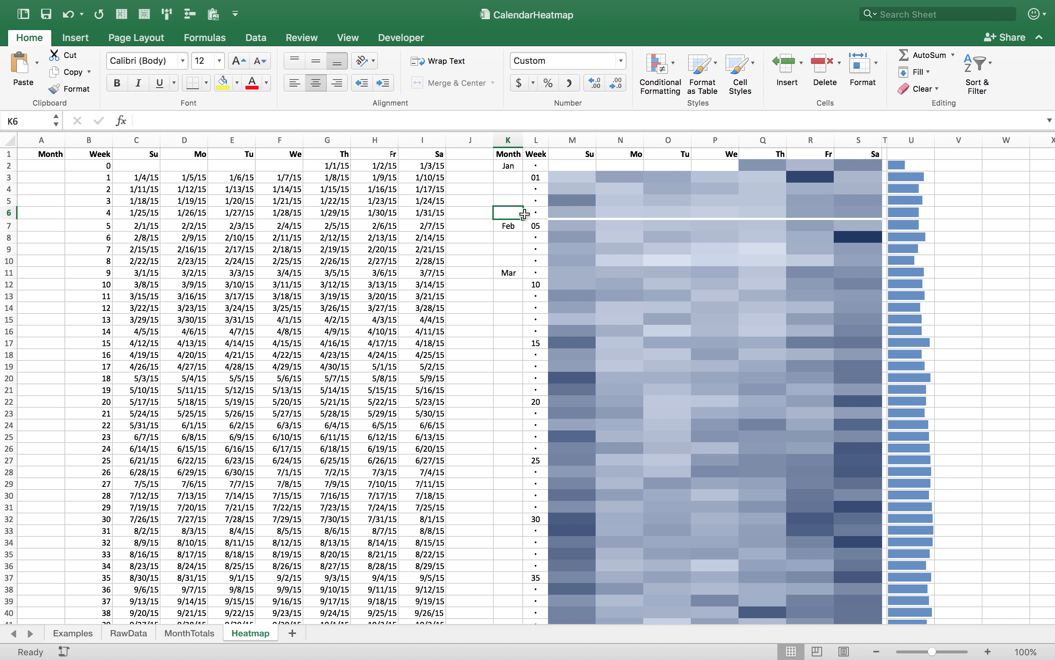
pyautogui.press('Down')
pyautogui.press('Down')
pyautogui.press('Down')
pyautogui.press('Down')
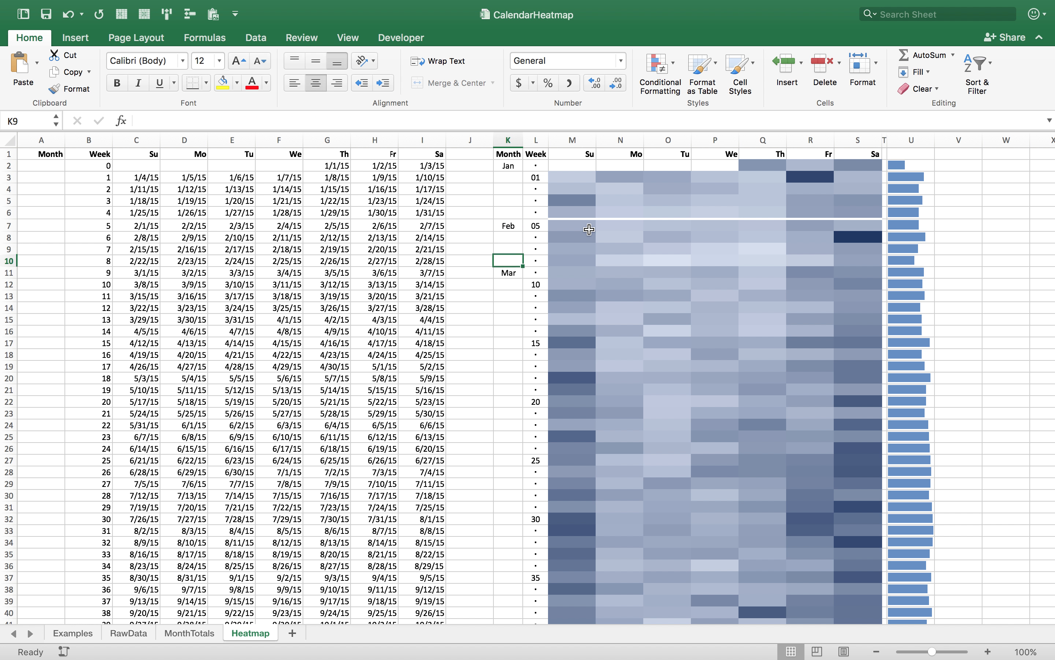
pyautogui.press('Right')
pyautogui.press('Right')
pyautogui.hotkey('shift', 'Right')
pyautogui.hotkey('shift', 'Right')
pyautogui.hotkey('shift', 'Right')
pyautogui.hotkey('shift', 'Right')
pyautogui.hotkey('shift', 'Right')
pyautogui.hotkey('shift', 'Right')
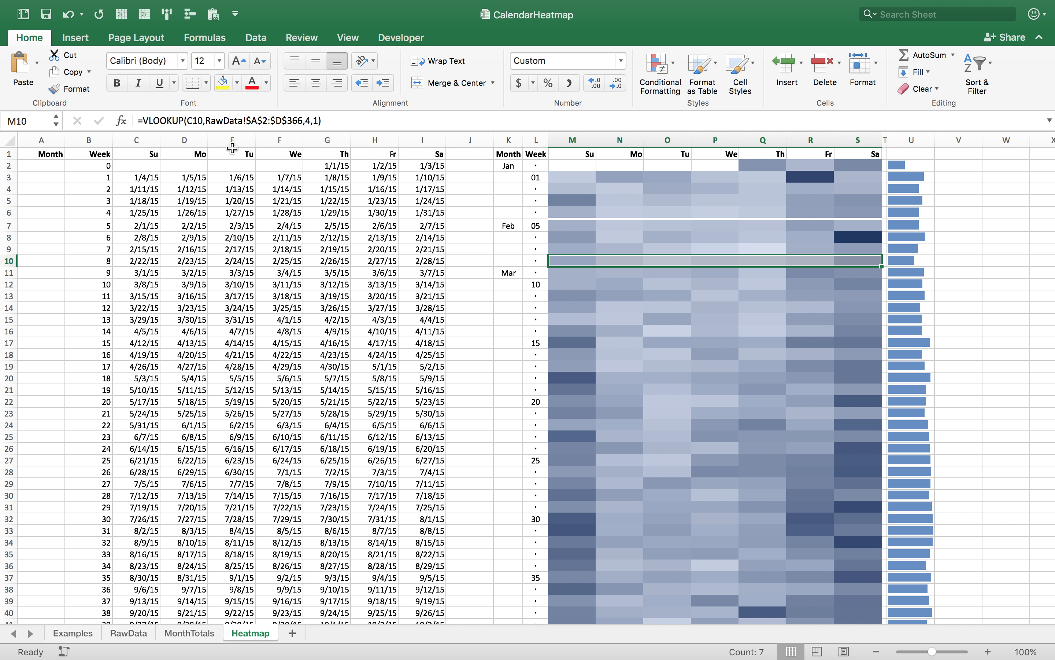
pyautogui.click(193, 84)
# - Add the thick white bottom border to M15:O15, under the last days of March
pyautogui.click(574, 274)
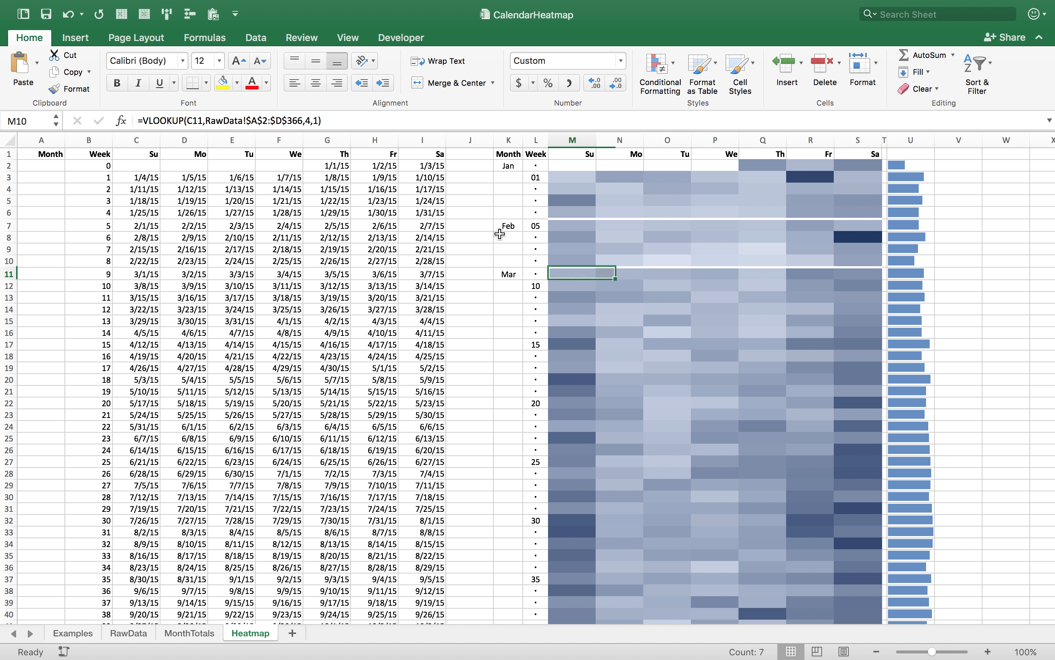
pyautogui.press('Down')
pyautogui.press('Down')
pyautogui.press('Down')
pyautogui.press('Down')
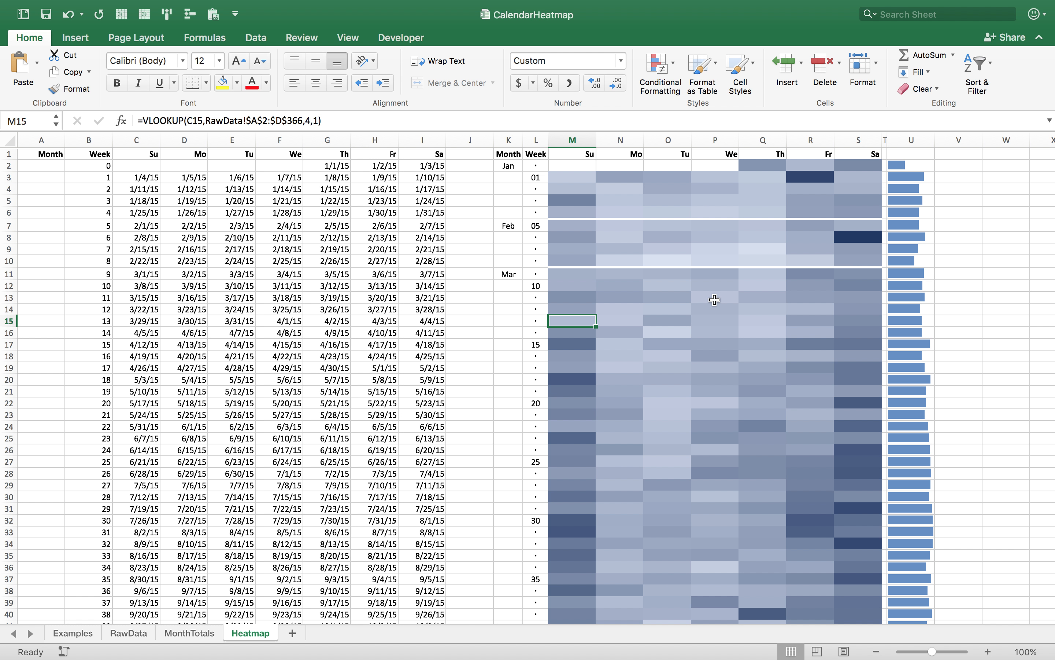
pyautogui.hotkey('shift', 'Right')
pyautogui.hotkey('shift', 'Right')
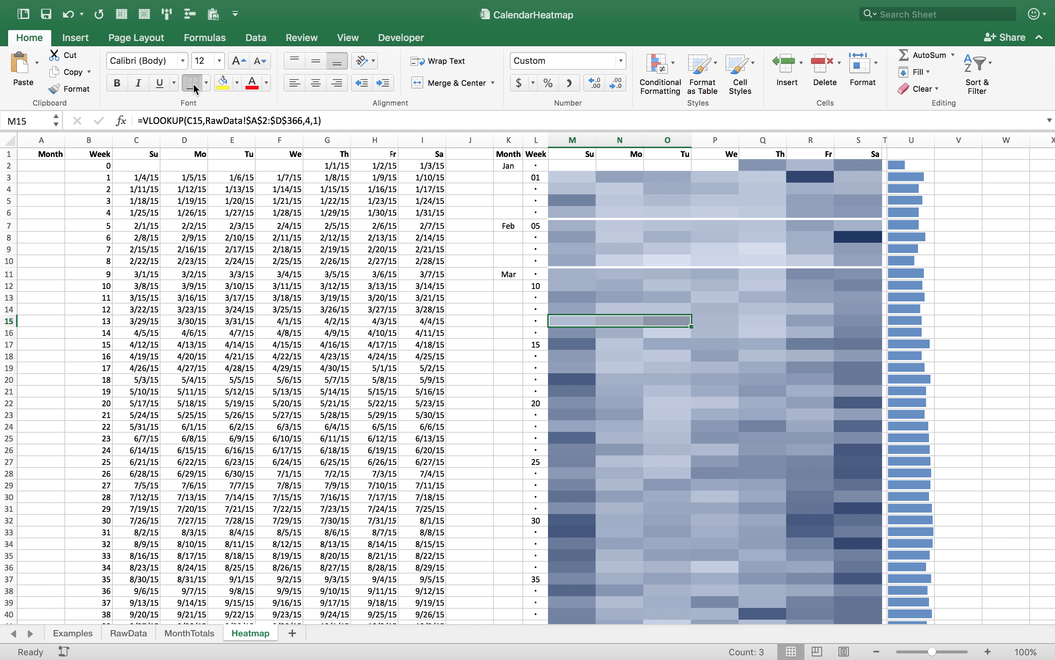
pyautogui.click(192, 83)
# - Add the thick white bottom border to P14:S14, above the first days of April
pyautogui.press('Up')
pyautogui.press('Right')
pyautogui.press('Right')
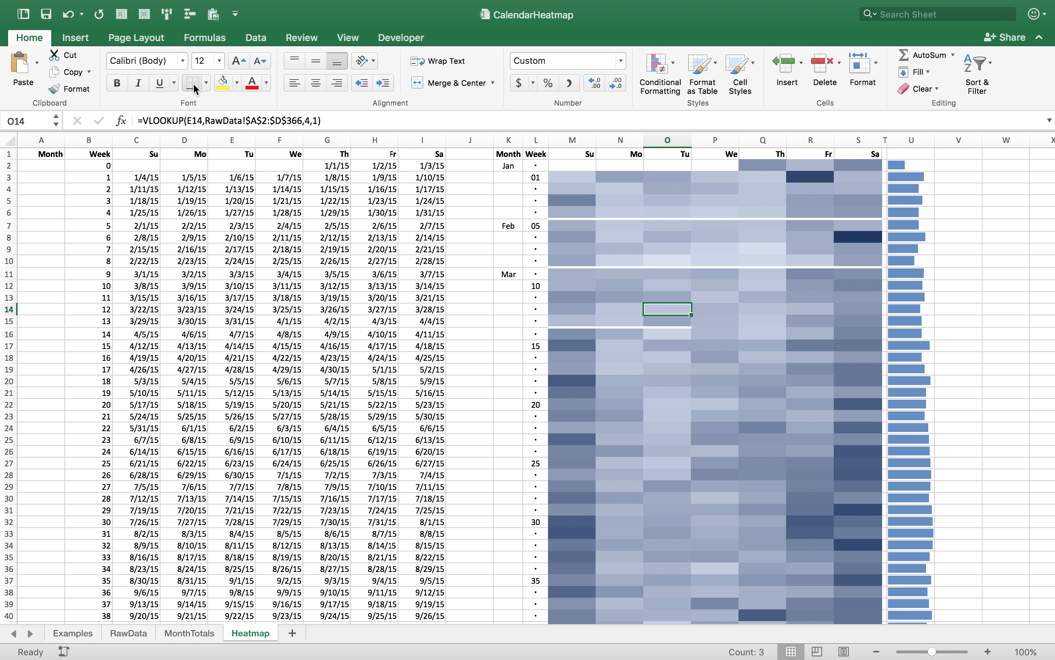
pyautogui.press('Right')
pyautogui.hotkey('shift', 'Right')
pyautogui.hotkey('shift', 'Right')
pyautogui.hotkey('shift', 'Right')
pyautogui.click(199, 87)
# - Add the thick white left border to P15 to join the two parts of the March–April separator
pyautogui.click(720, 324)
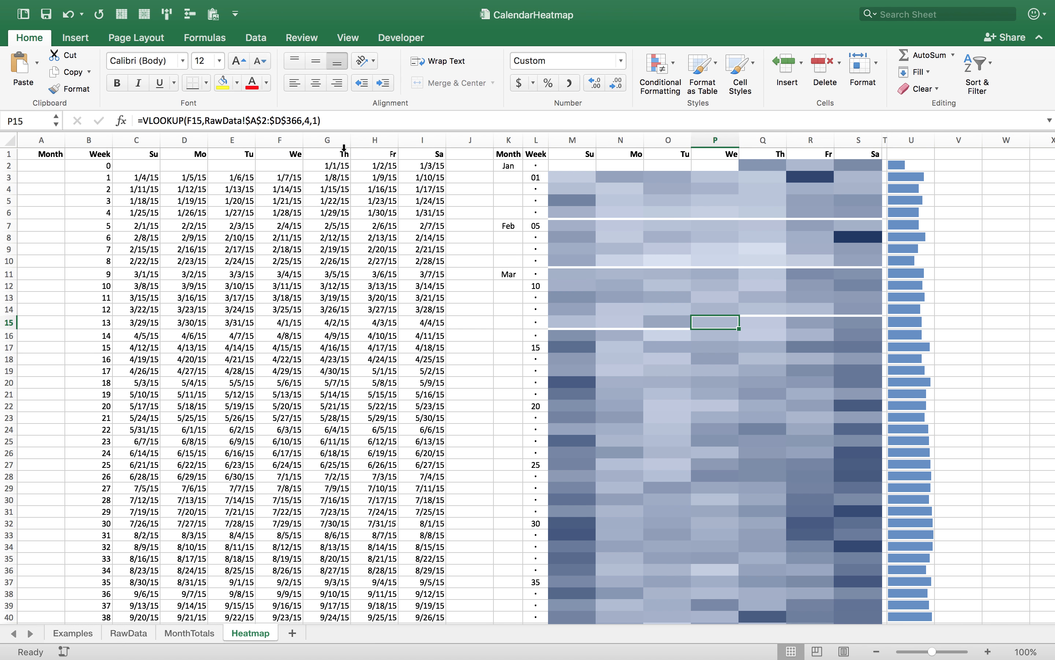
pyautogui.click(730, 429)
pyautogui.click(701, 323)
pyautogui.click(207, 83)
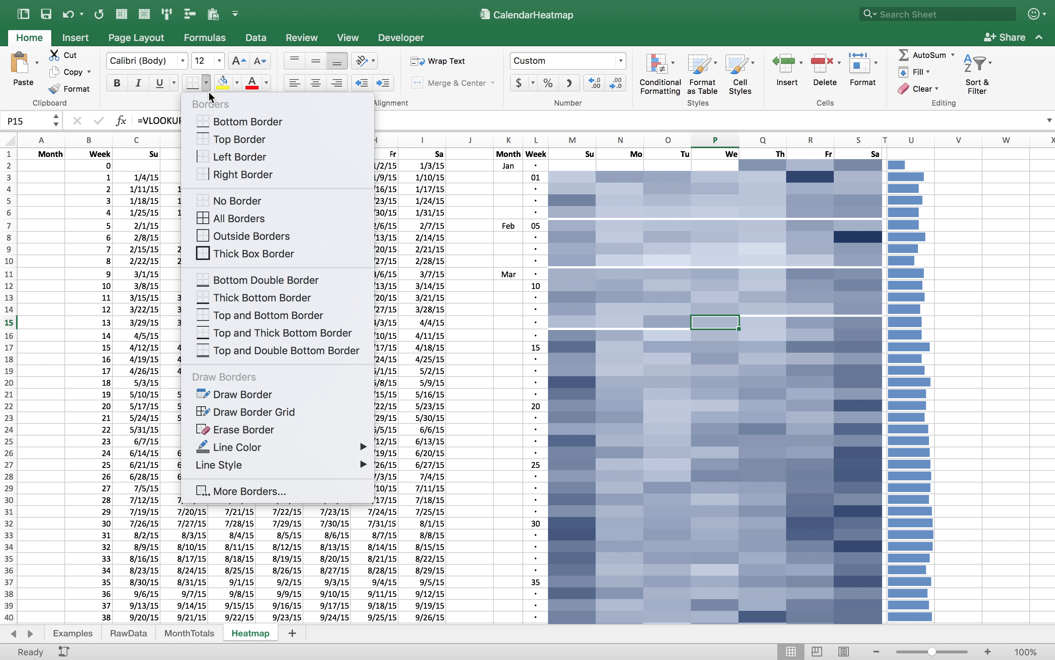
pyautogui.click(238, 156)
pyautogui.click(743, 367)
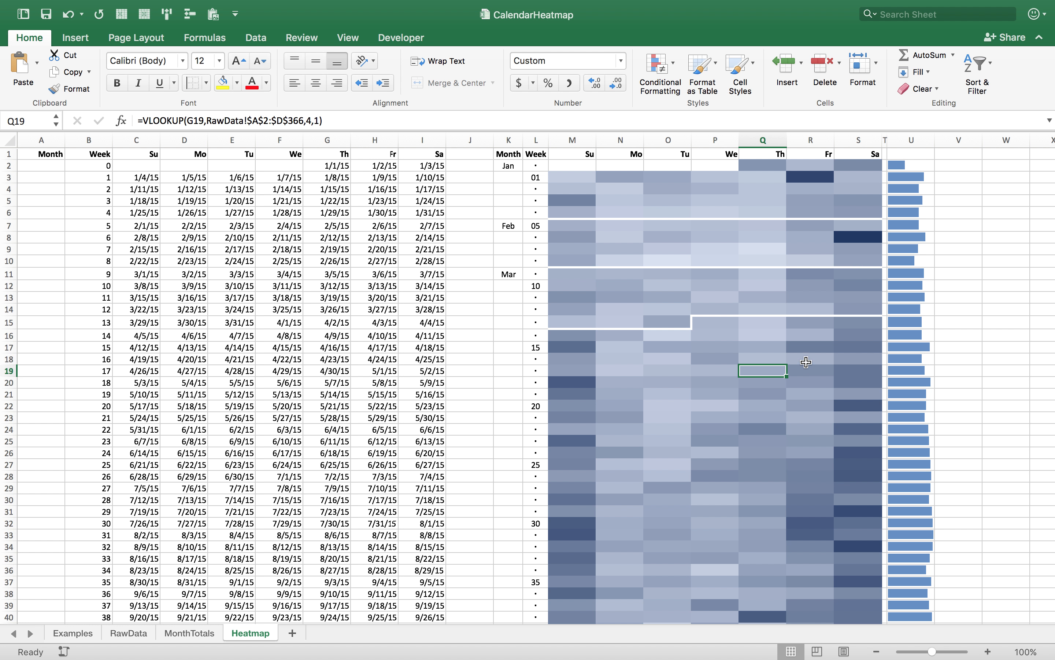
# - Add thick white bottom borders to R18:S18 and M19:Q19 to separate April from May
pyautogui.moveTo(802, 357); pyautogui.dragTo(857, 358)
pyautogui.click(207, 83)
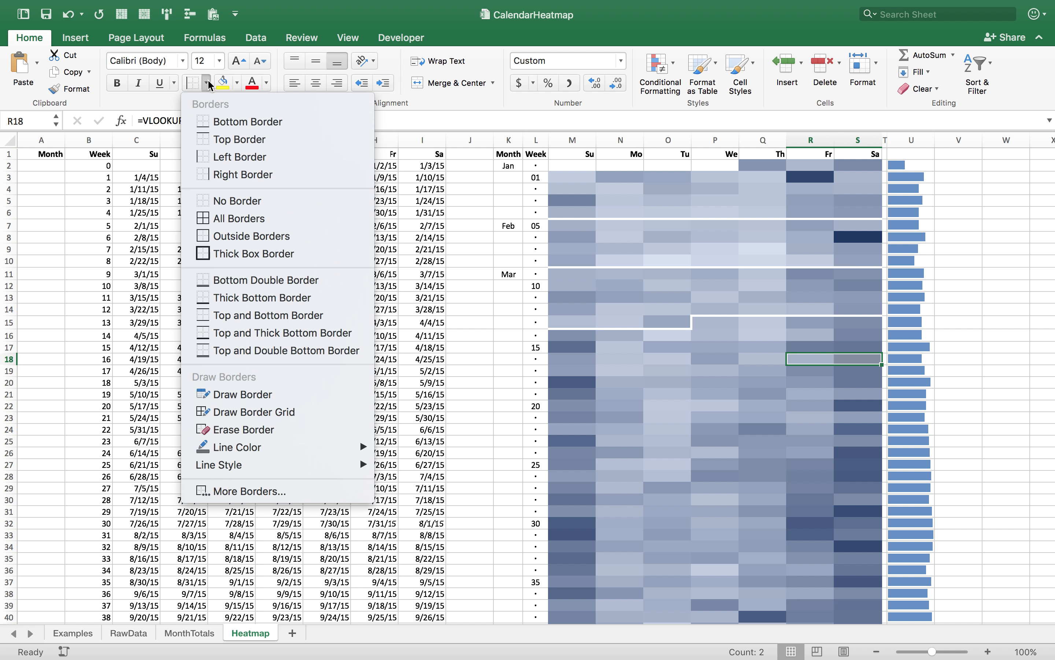
pyautogui.click(212, 122)
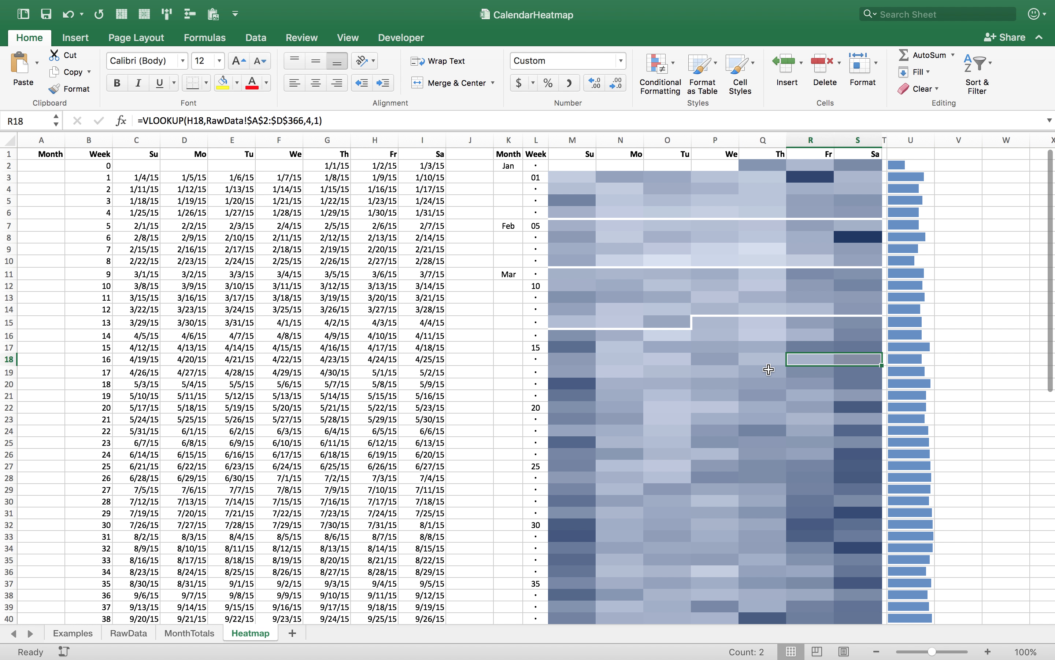
pyautogui.moveTo(770, 371); pyautogui.dragTo(555, 372)
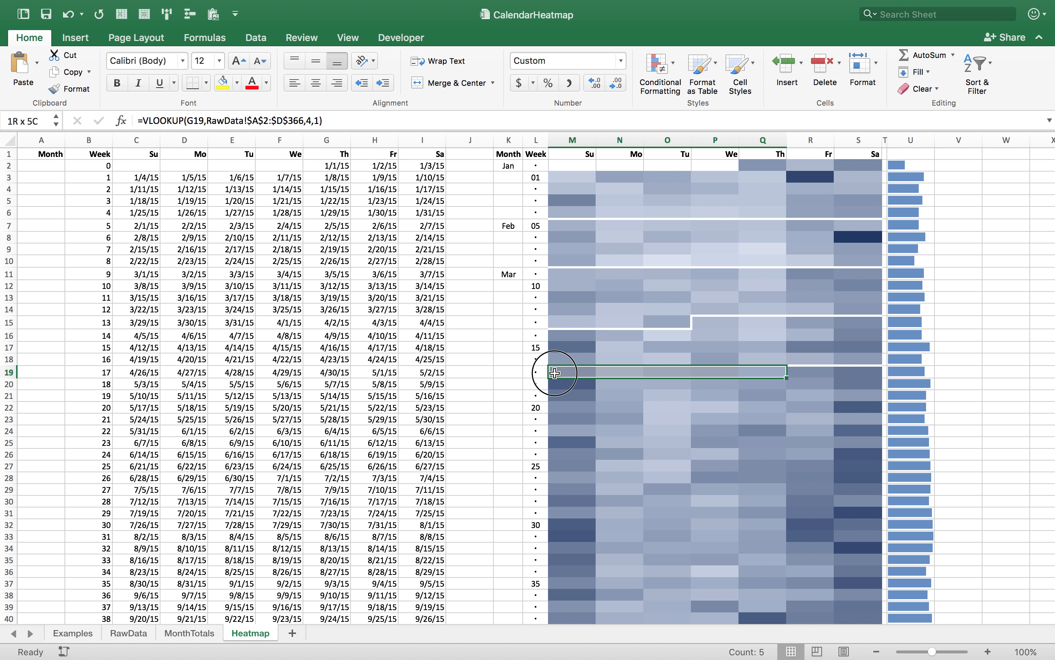
pyautogui.click(193, 84)
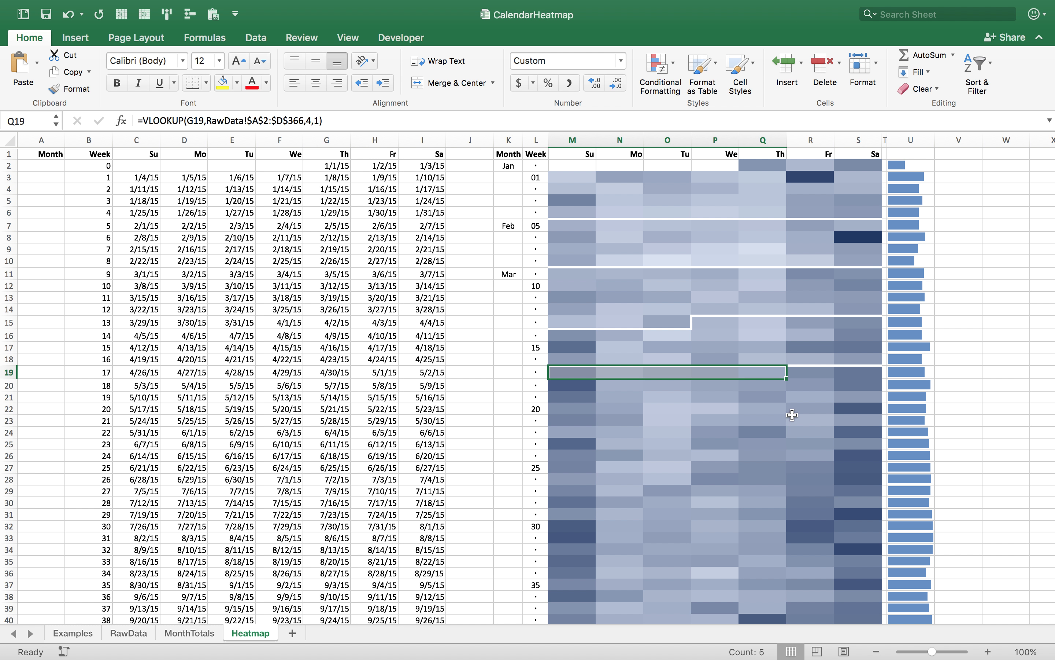
# - Add the thick white left border to R19, connecting the two parts of the April–May separator
pyautogui.click(810, 372)
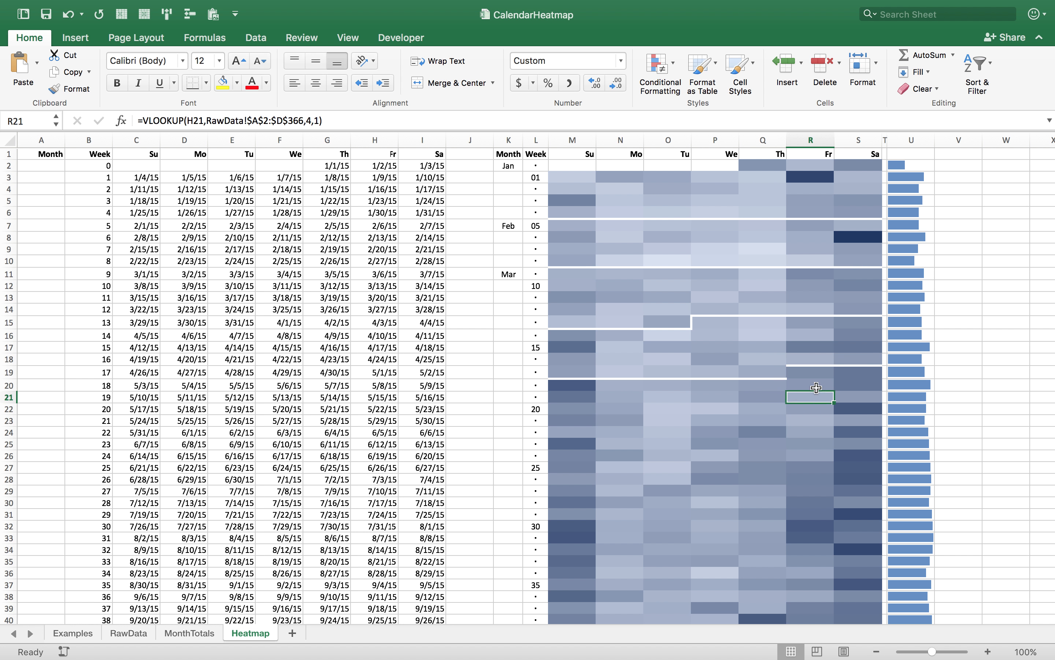
pyautogui.click(206, 83)
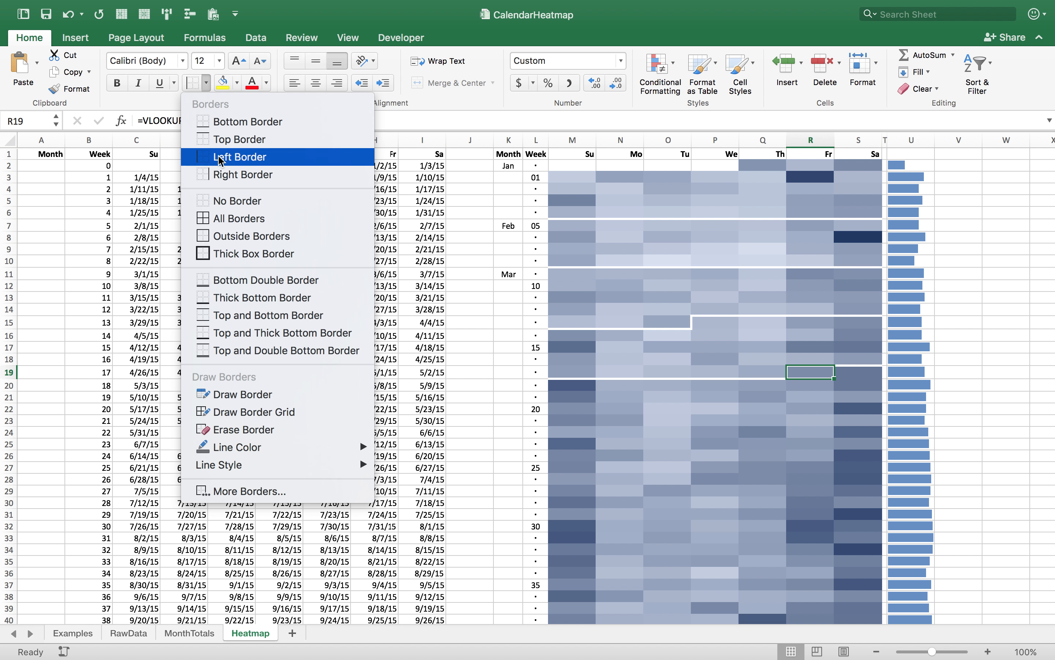
pyautogui.click(205, 156)
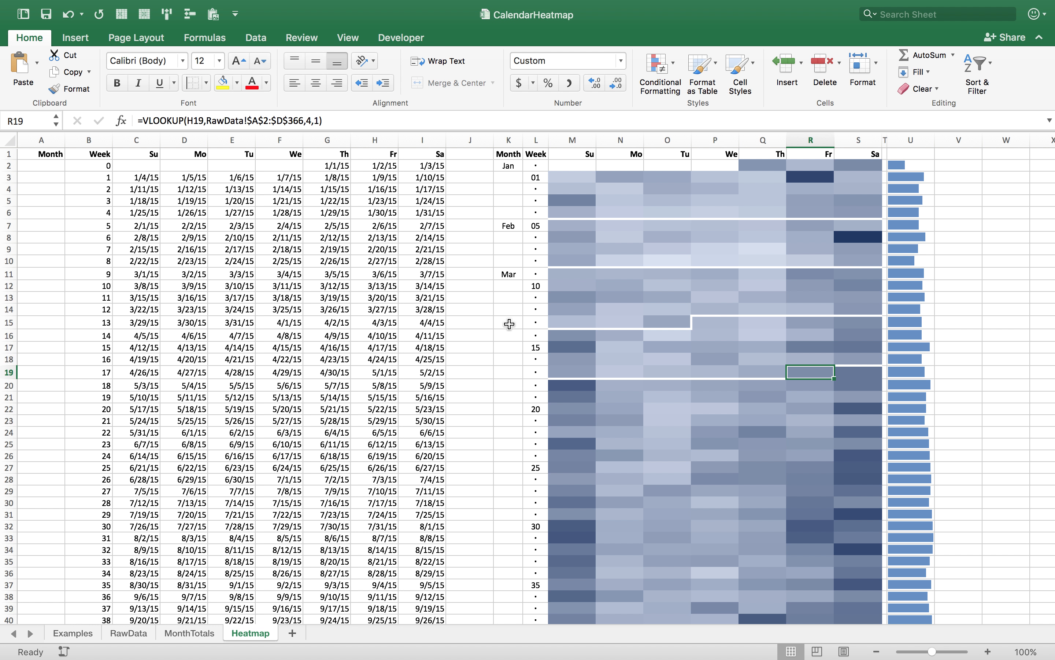
# - Enter the month labels Apr in K16 and May in K20
pyautogui.click(509, 335)
pyautogui.write('Apr')
pyautogui.press('Return')
pyautogui.press('Down')
pyautogui.press('Down')
pyautogui.press('Down')
pyautogui.write('May')
pyautogui.press('Return')
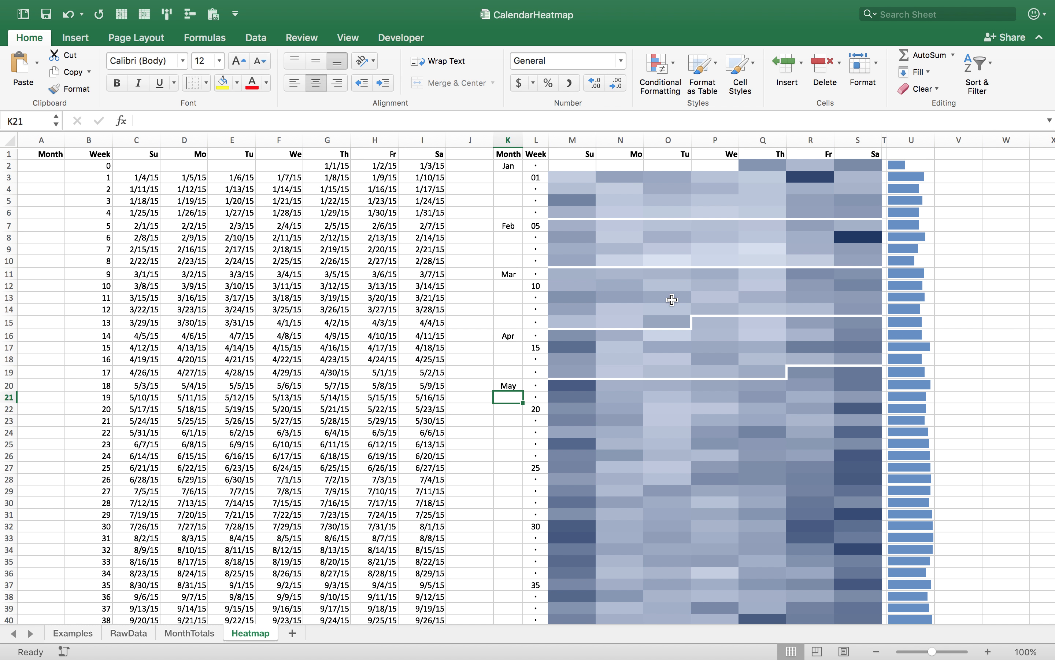
# - Highlight the July weeks in U28:U32 with a new data bar rule using a solid orange fill for positive values
pyautogui.scroll(-7, 599, 222)
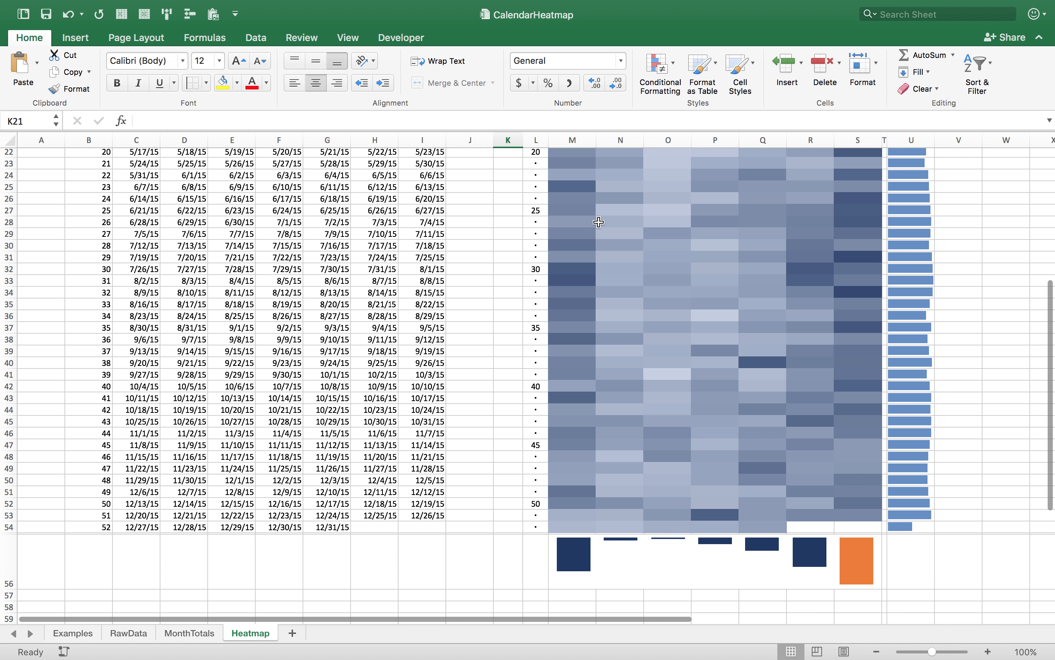
pyautogui.scroll(3, 632, 283)
pyautogui.moveTo(131, 330); pyautogui.dragTo(425, 376)
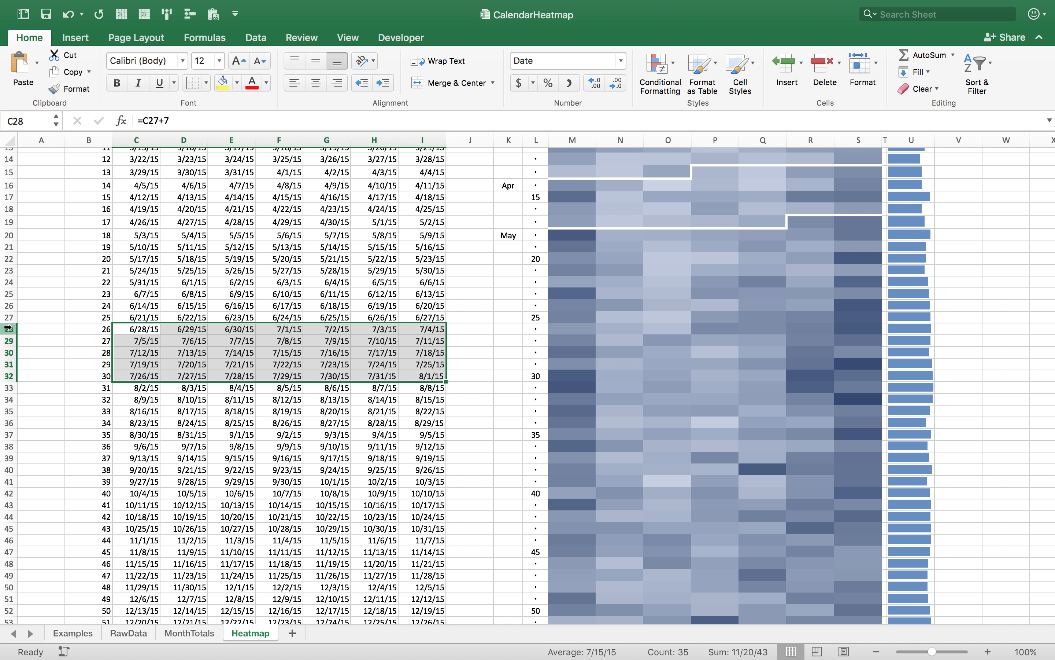
pyautogui.moveTo(910, 329); pyautogui.dragTo(902, 380)
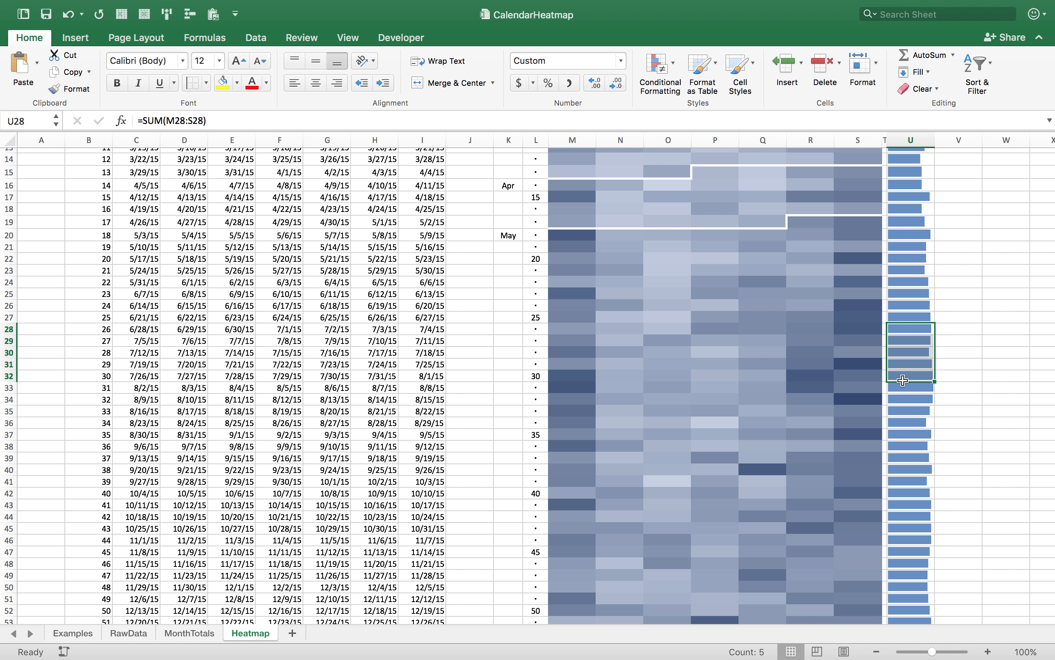
pyautogui.click(662, 80)
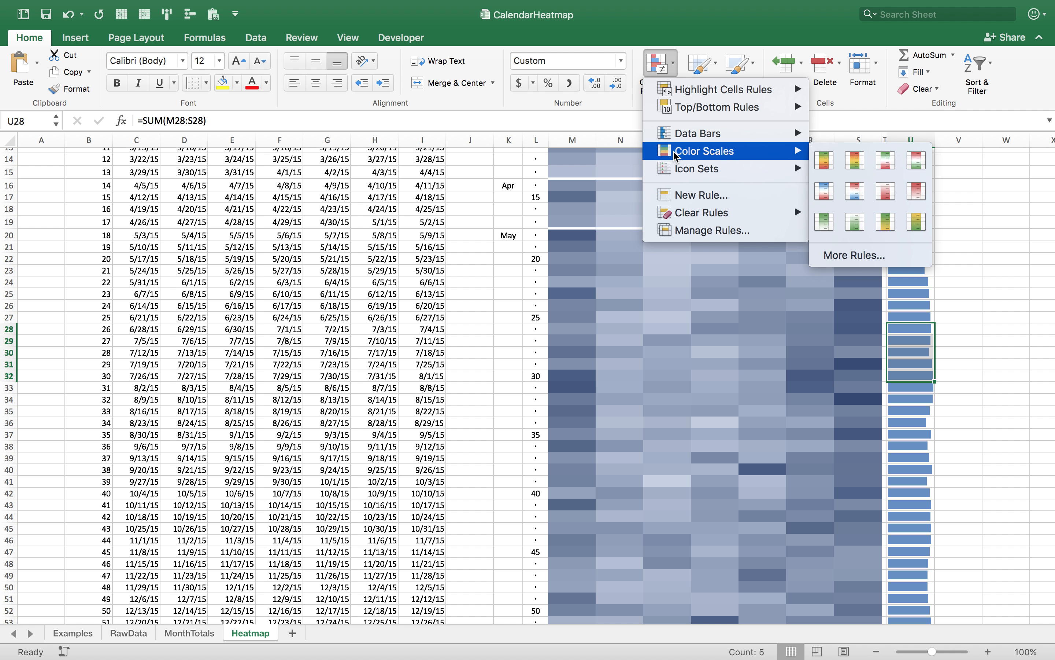
pyautogui.moveTo(679, 137)
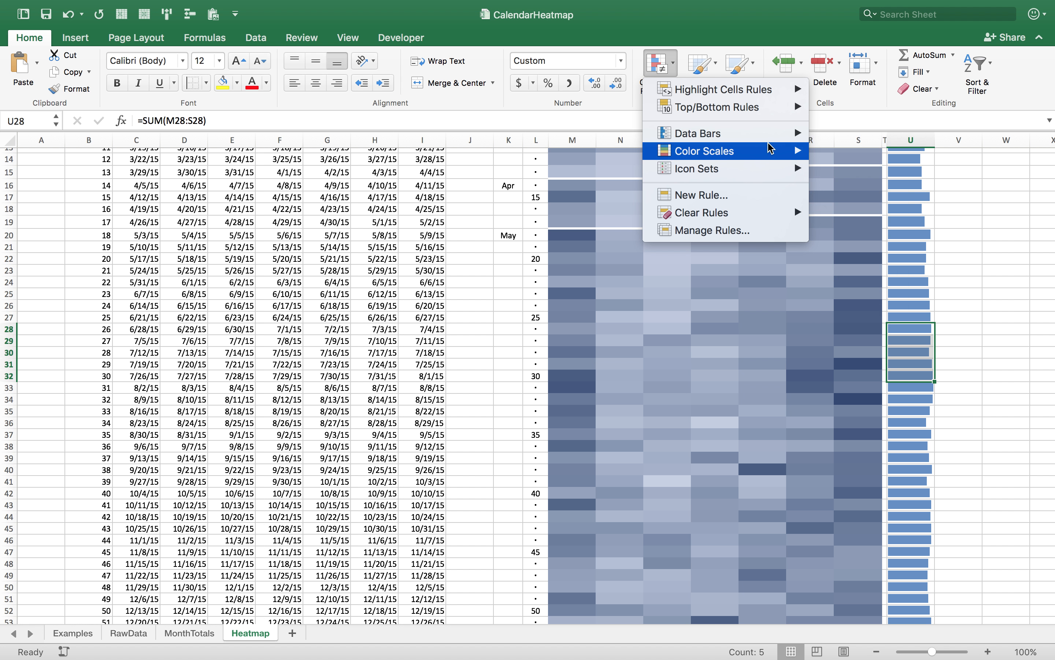
pyautogui.click(846, 304)
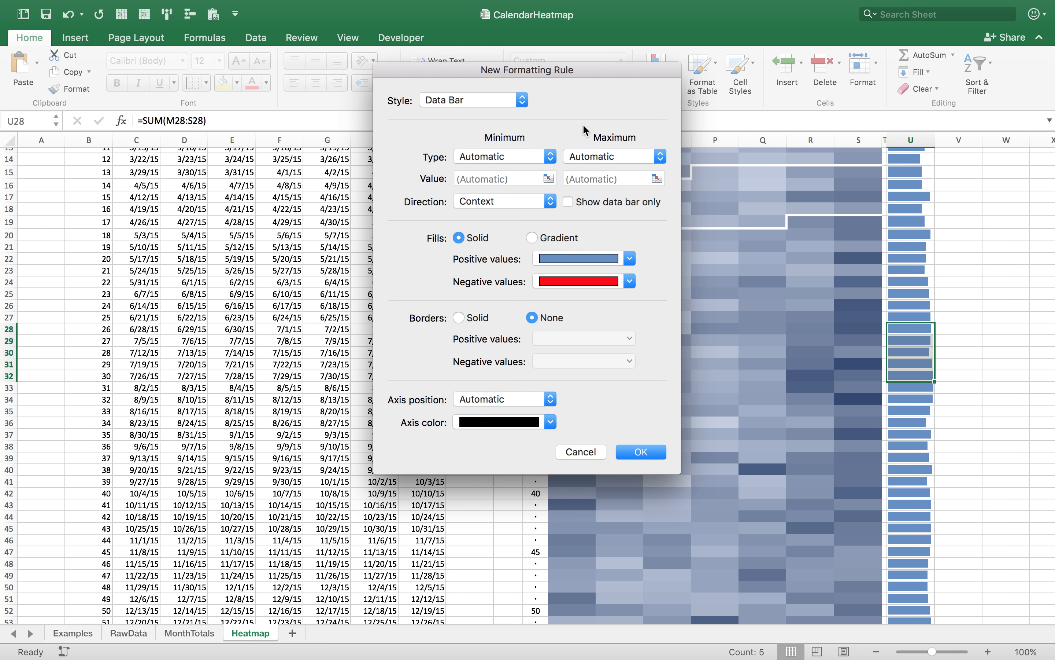
pyautogui.moveTo(575, 78); pyautogui.dragTo(441, 118)
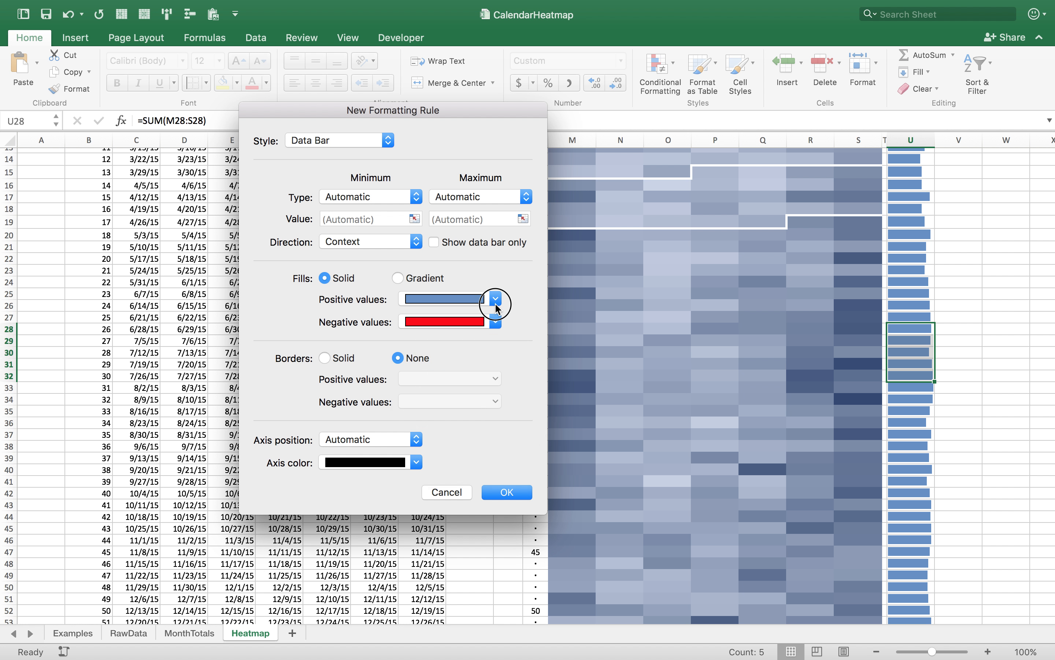
pyautogui.click(495, 301)
pyautogui.click(474, 339)
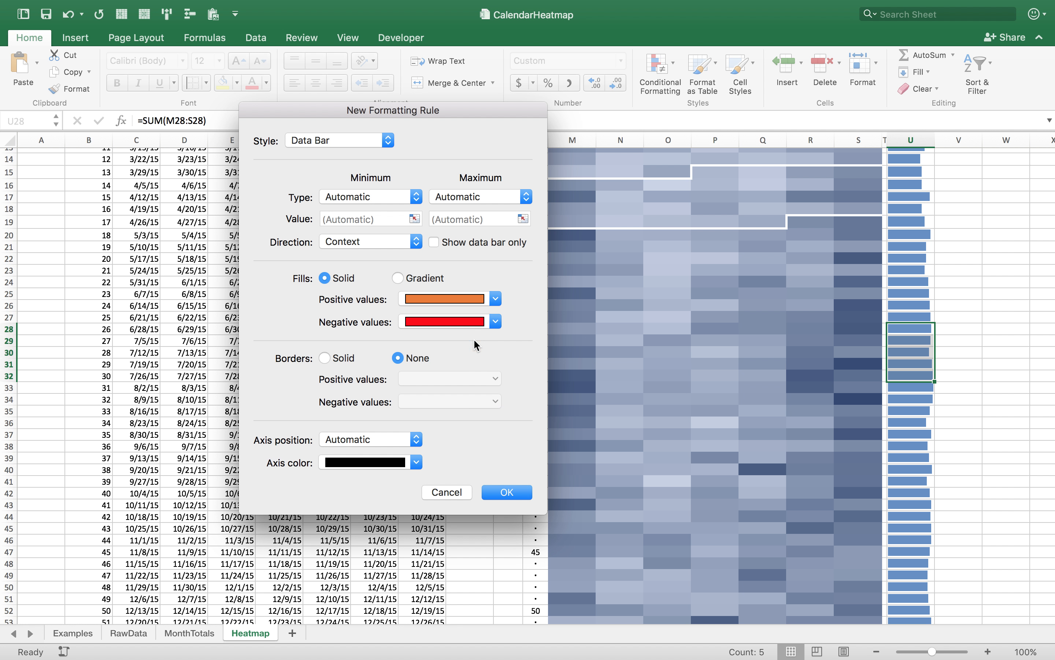
pyautogui.click(514, 491)
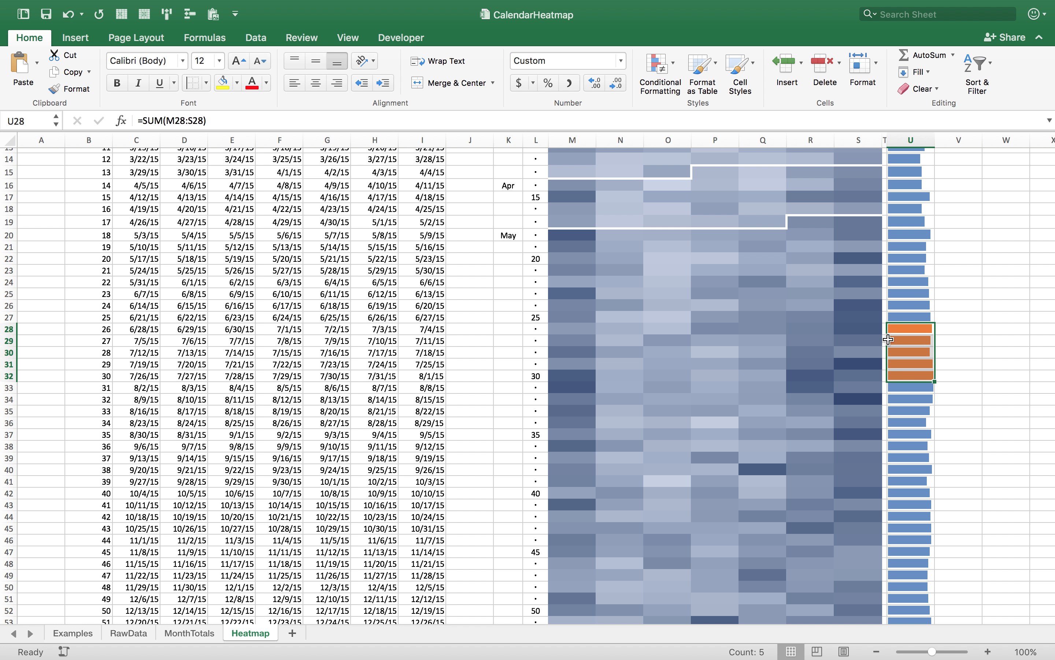
pyautogui.click(958, 339)
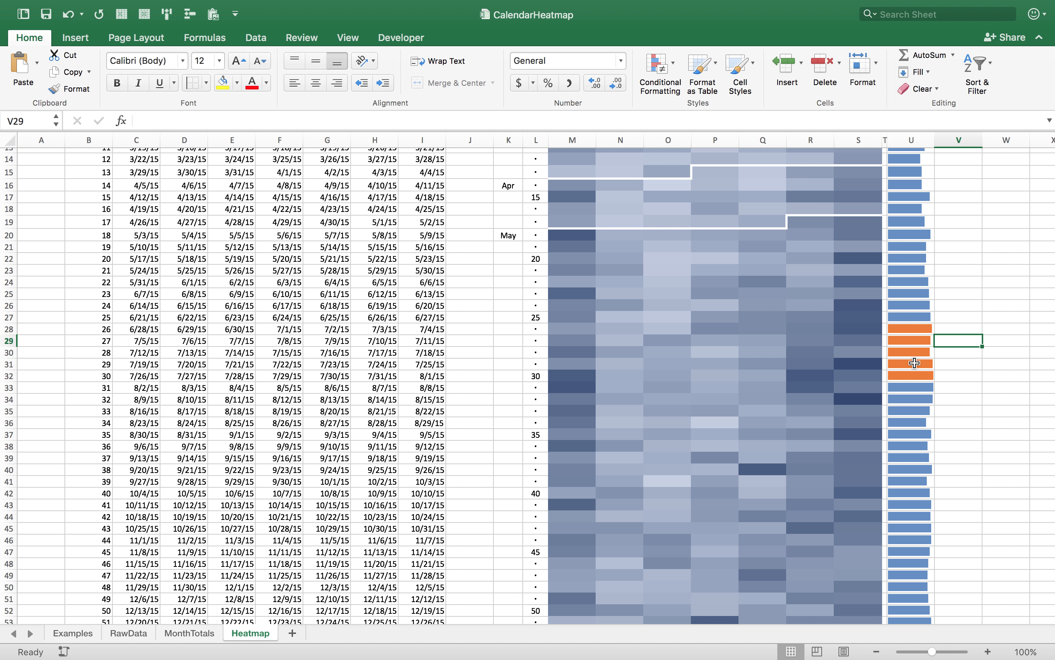
# - Center the weekday headers in M1:S1
pyautogui.scroll(5, 725, 414)
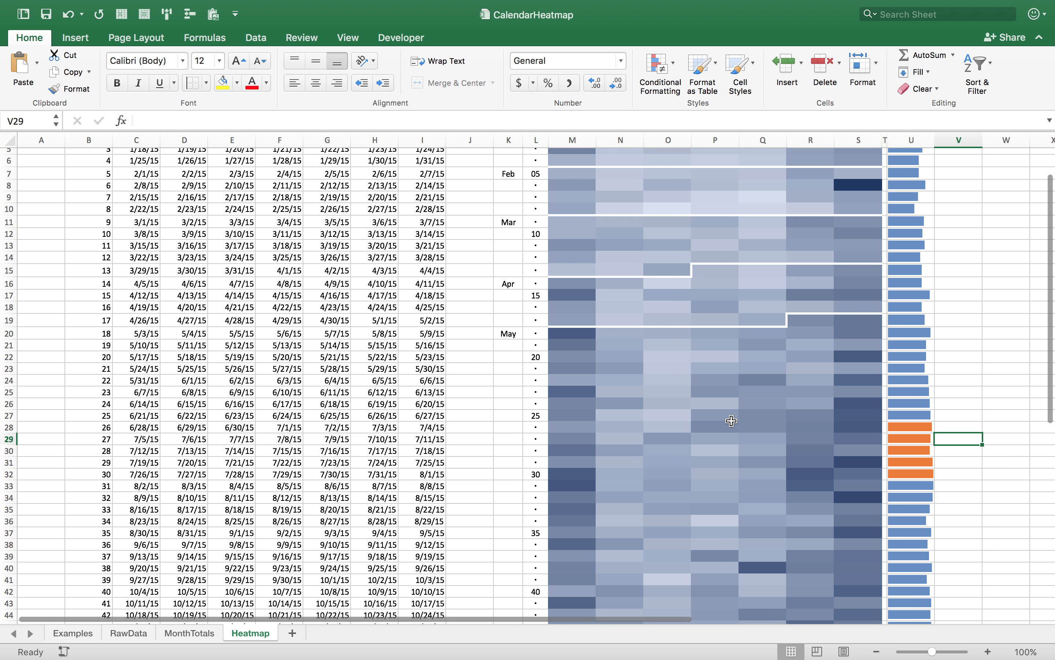
pyautogui.moveTo(576, 151); pyautogui.dragTo(861, 150)
pyautogui.click(317, 83)
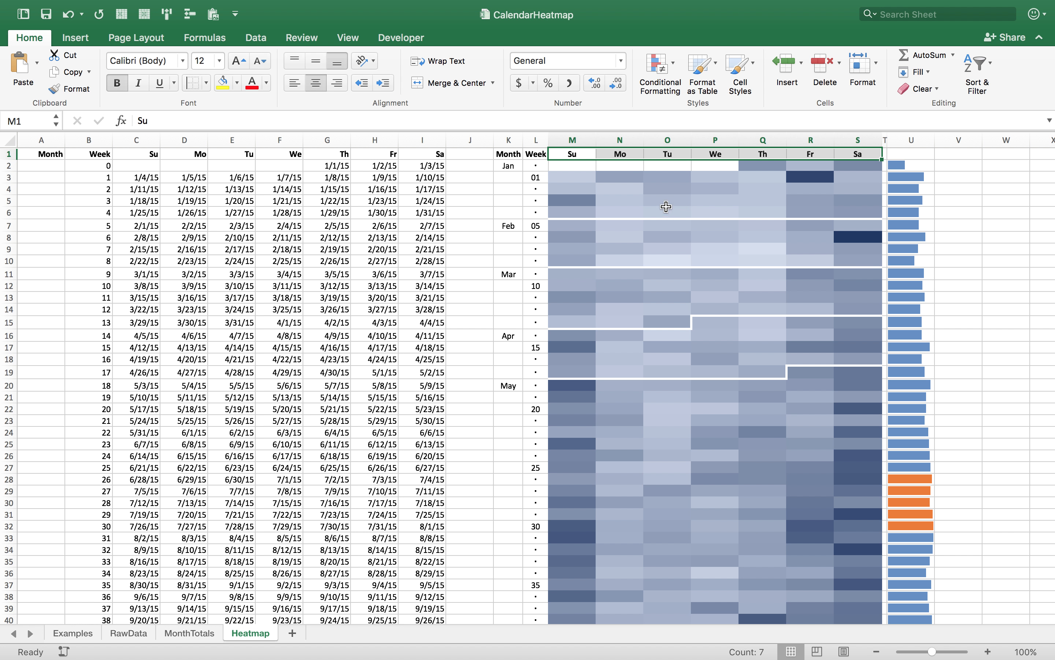
pyautogui.click(623, 183)
# - Compare with the sample heatmaps on the Examples sheet, and narrow columns M to S on Heatmap to just fit the weekday headers
pyautogui.moveTo(575, 140); pyautogui.dragTo(858, 142)
pyautogui.click(72, 630)
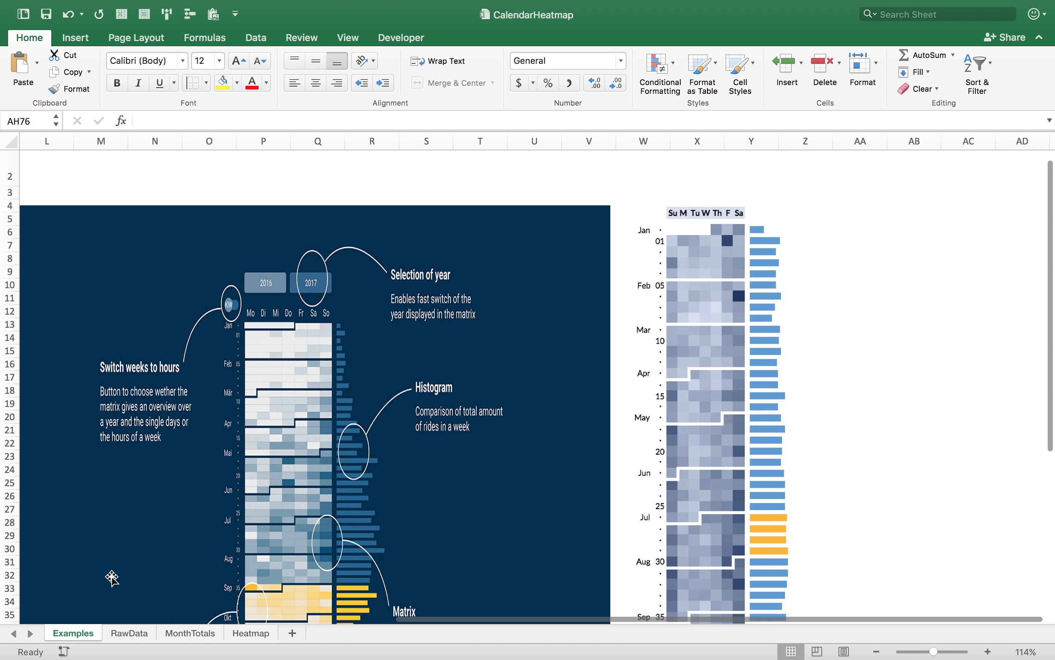
pyautogui.hscroll(-10, 306, 436)
pyautogui.scroll(1, 306, 436)
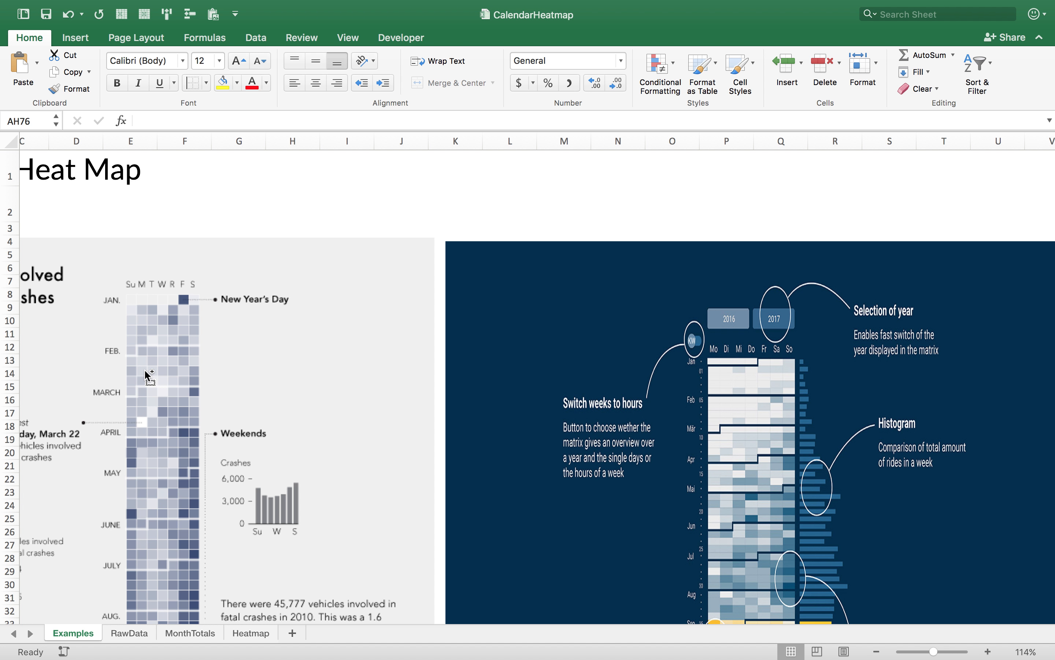
pyautogui.click(251, 633)
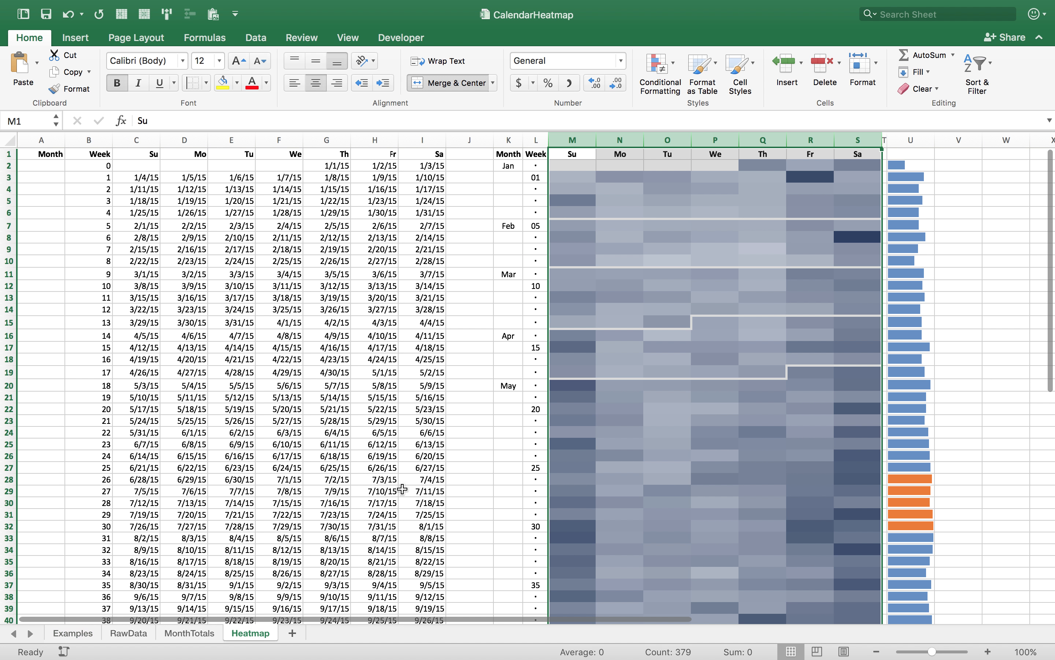
pyautogui.moveTo(596, 140); pyautogui.dragTo(565, 142)
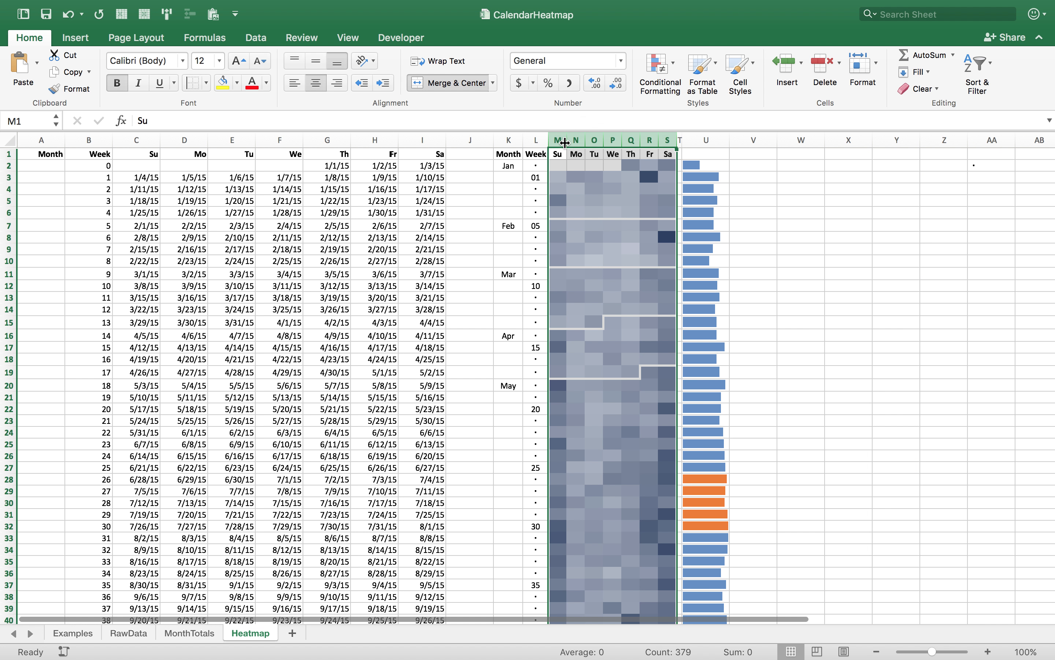
# - Increase the height of rows 2 to 54 to about 24 pixels so the heatmap cells look square
pyautogui.click(8, 166)
pyautogui.scroll(-10, 34, 249)
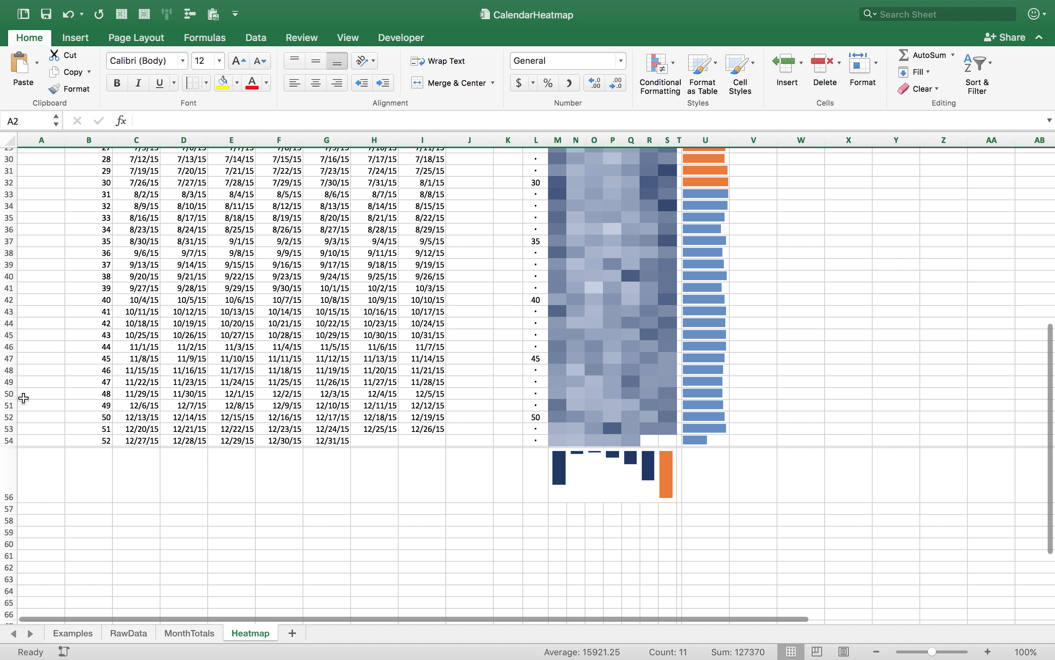
pyautogui.keyDown('shift'); pyautogui.click(5, 439); pyautogui.keyUp('shift')
pyautogui.moveTo(8, 423); pyautogui.dragTo(8, 430)
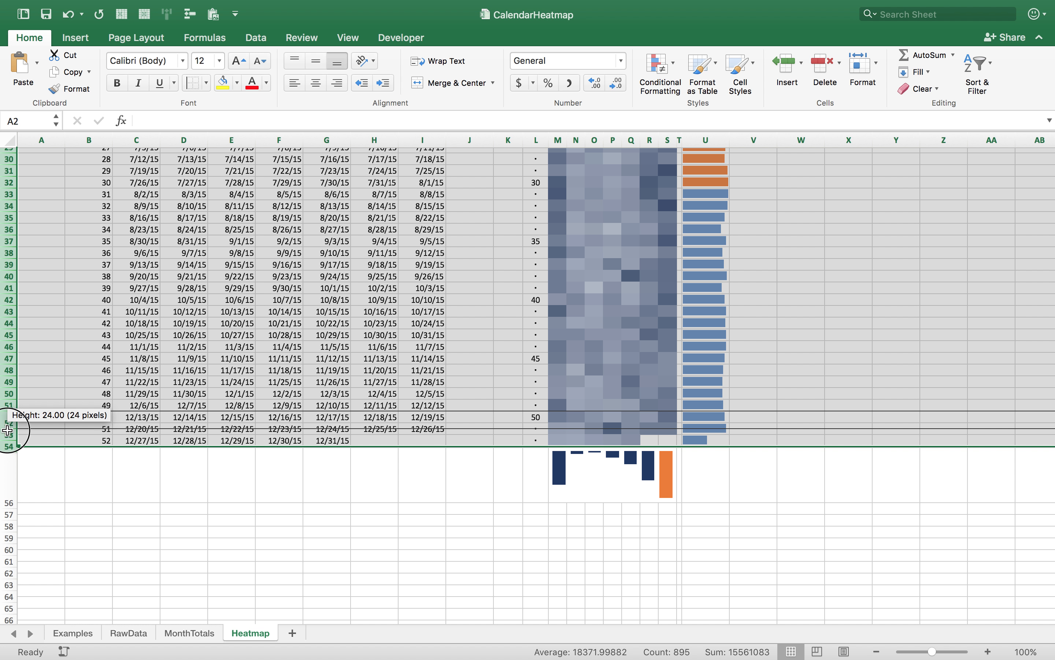
pyautogui.moveTo(7, 430); pyautogui.dragTo(7, 437)
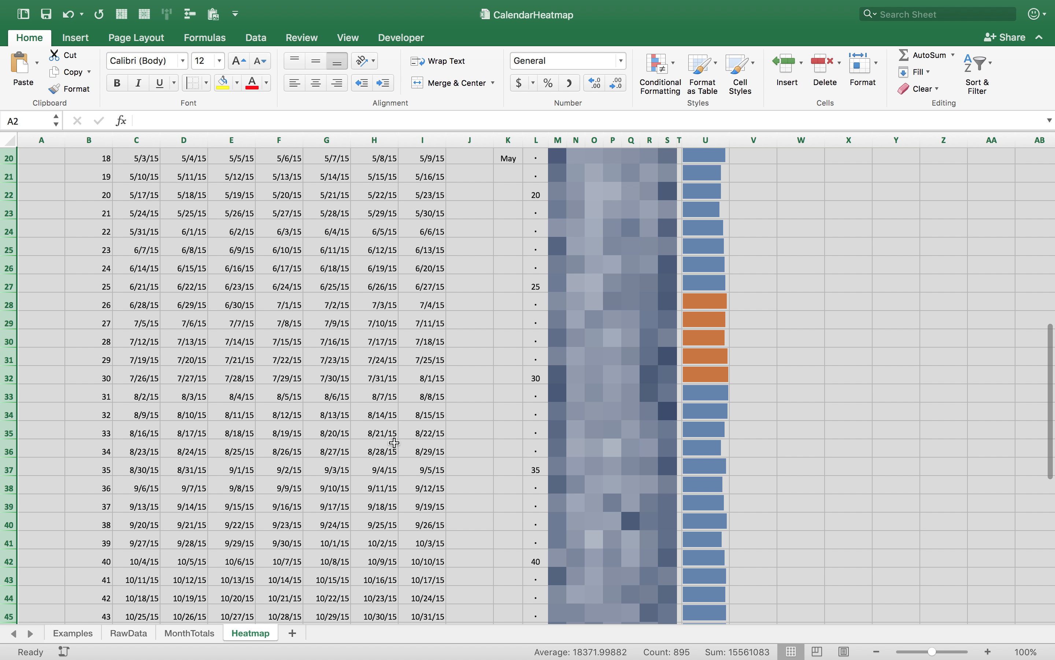
pyautogui.click(568, 423)
# - Hide the gridlines on the Heatmap sheet
pyautogui.scroll(10, 667, 336)
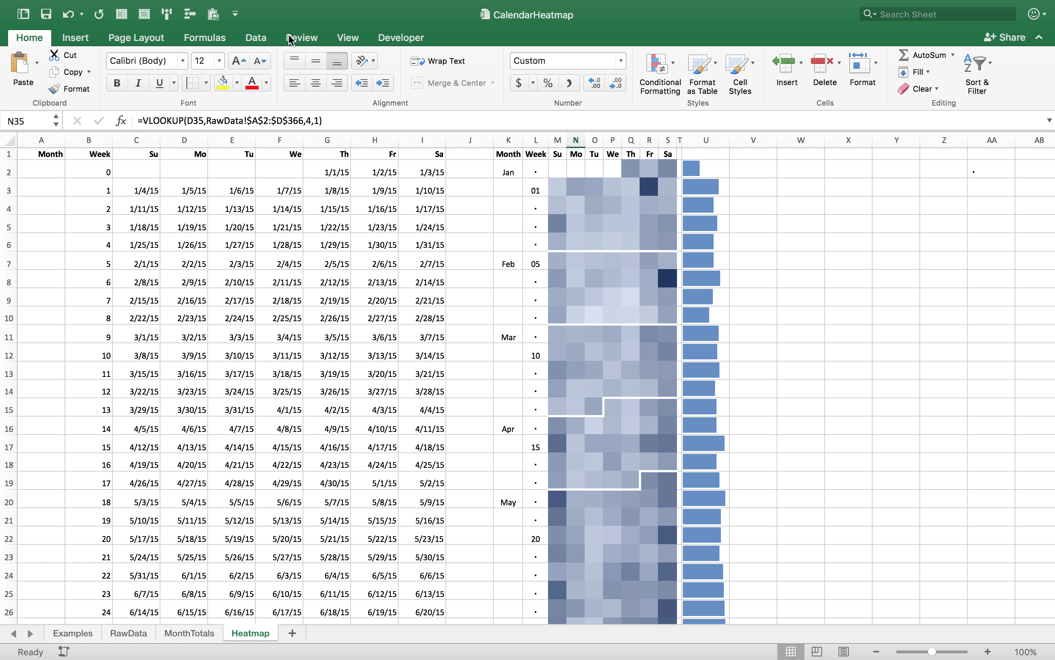
pyautogui.click(351, 38)
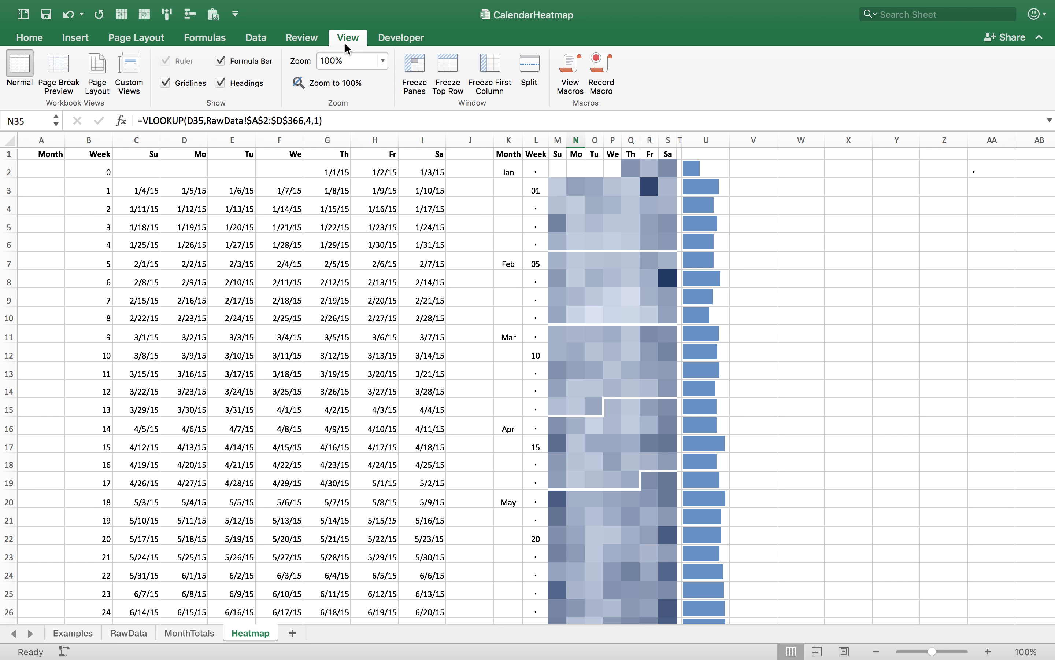
pyautogui.click(166, 84)
# - Slightly narrow the spacer column T between the heatmap and the weekly data bars
pyautogui.hscroll(5, 636, 273)
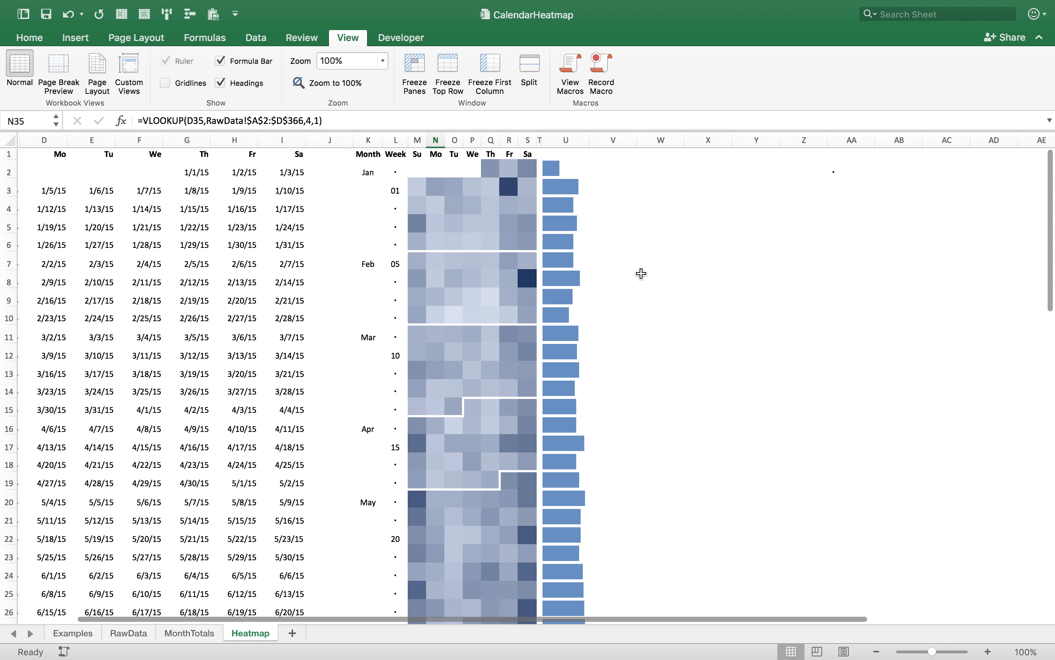
pyautogui.hscroll(-1, 535, 242)
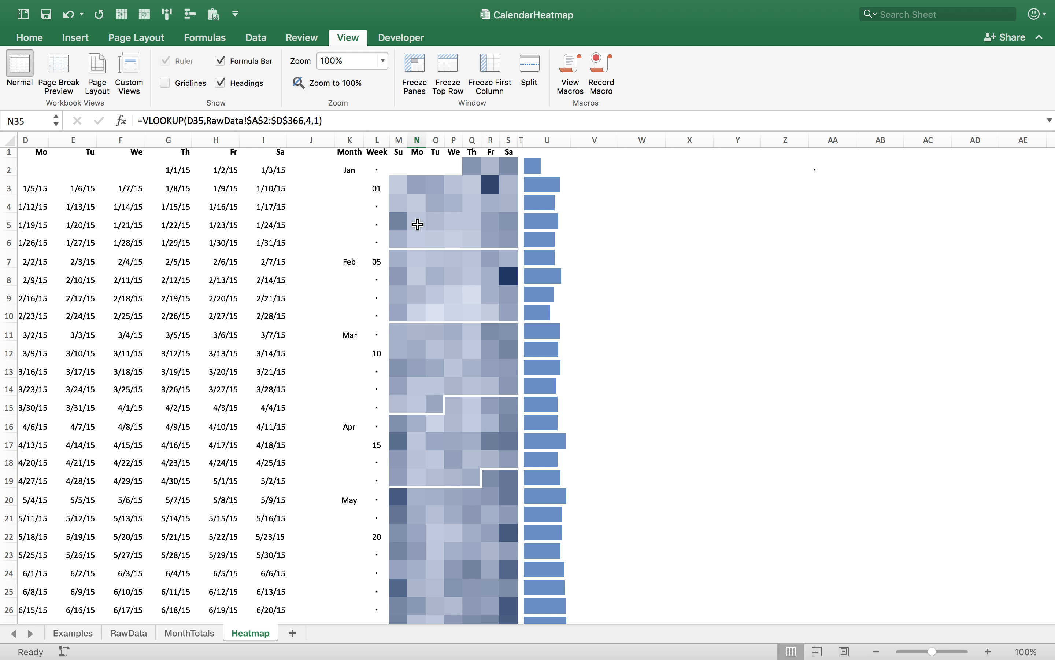
pyautogui.hscroll(-1, 419, 192)
pyautogui.moveTo(362, 154); pyautogui.dragTo(530, 155)
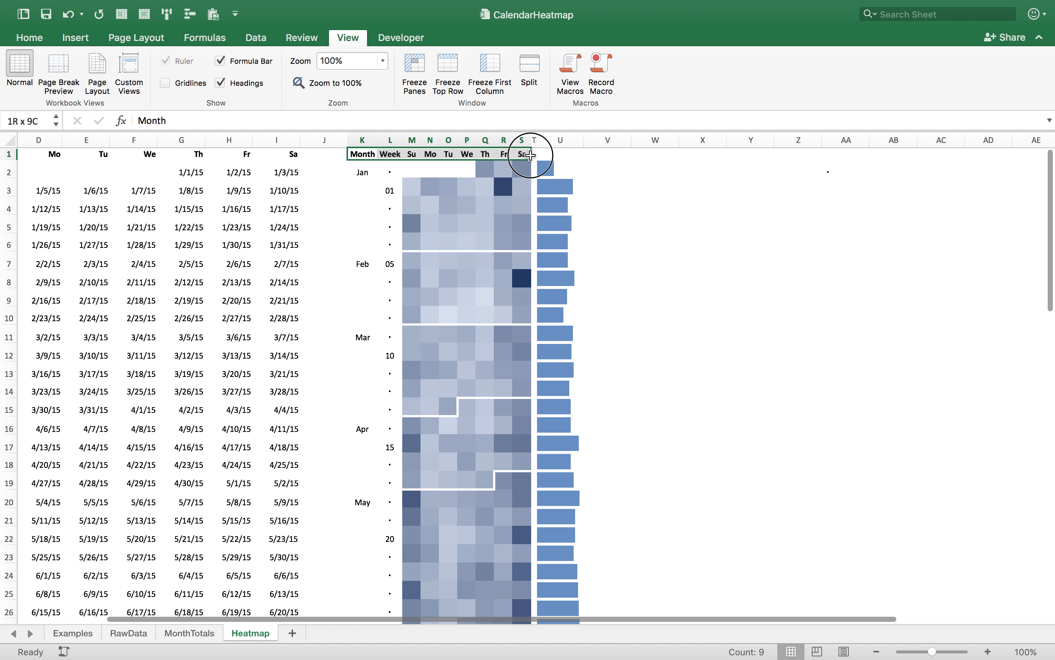
pyautogui.click(412, 188)
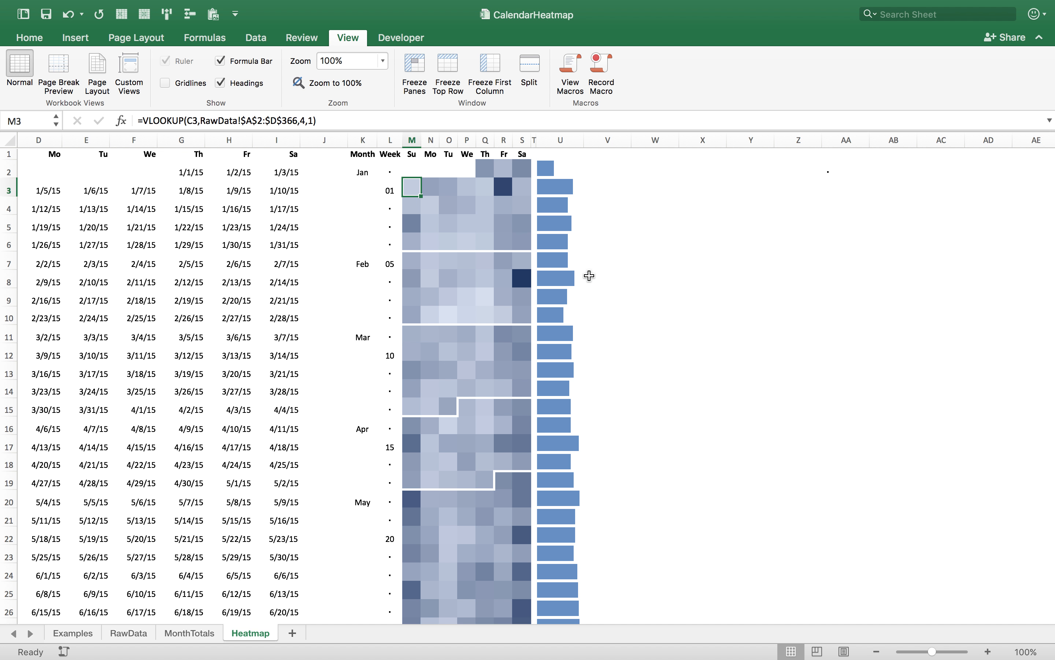
pyautogui.moveTo(537, 140)
pyautogui.mouseDown()
pyautogui.moveTo(556, 140)
pyautogui.moveTo(535, 141)
pyautogui.mouseUp()
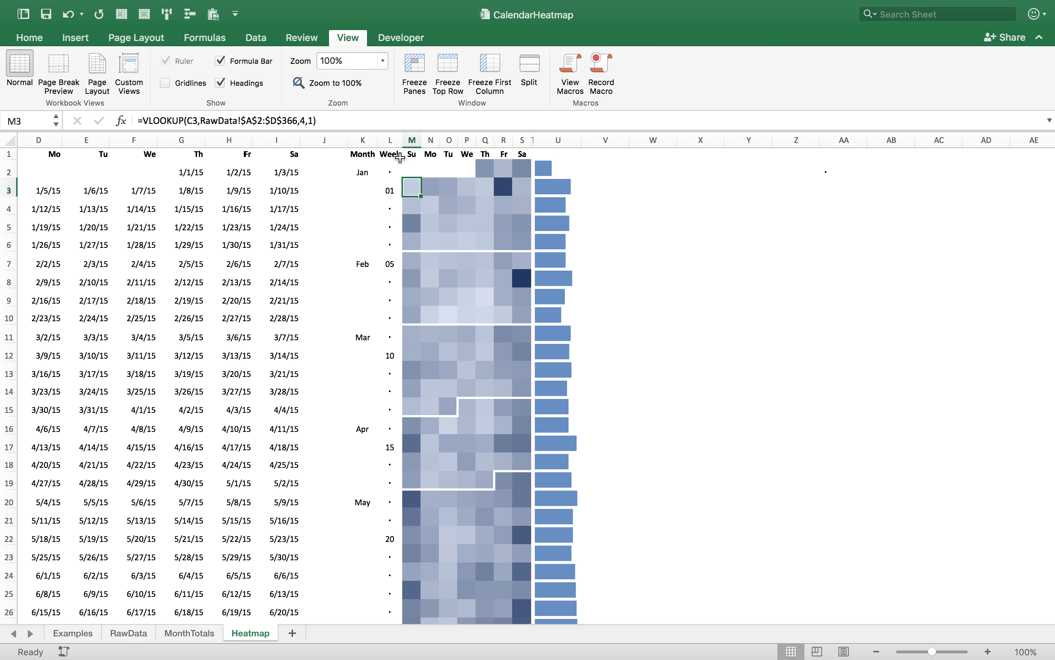
# - Look over the full heatmap down to row 56, and view the conditional formatting options for cell Q2
pyautogui.scroll(-5, 502, 366)
pyautogui.scroll(-8, 502, 366)
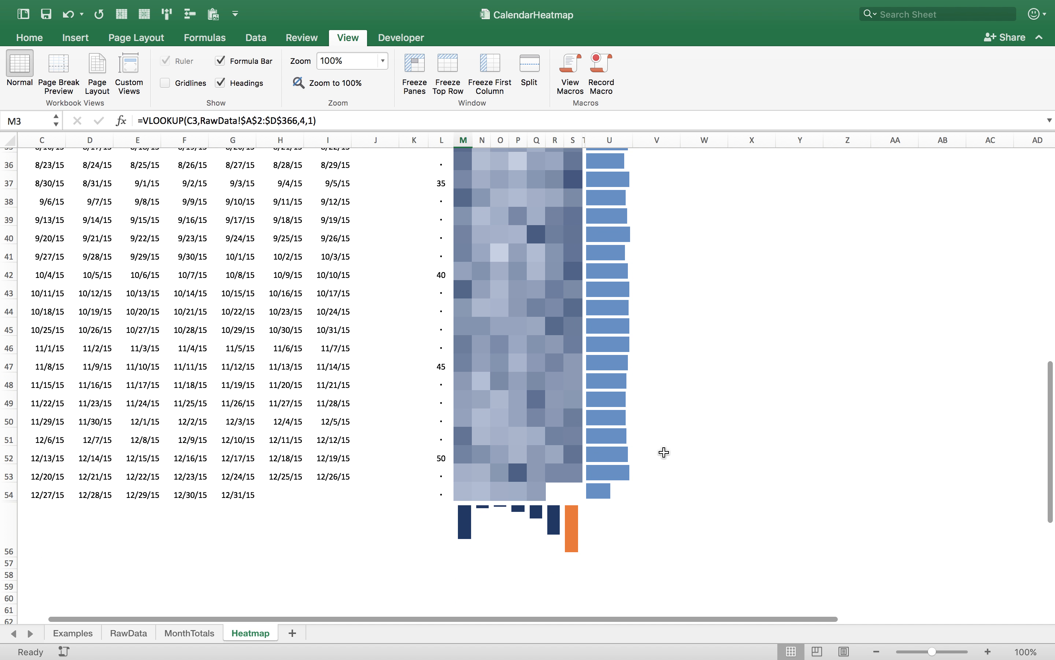
pyautogui.scroll(13, 665, 453)
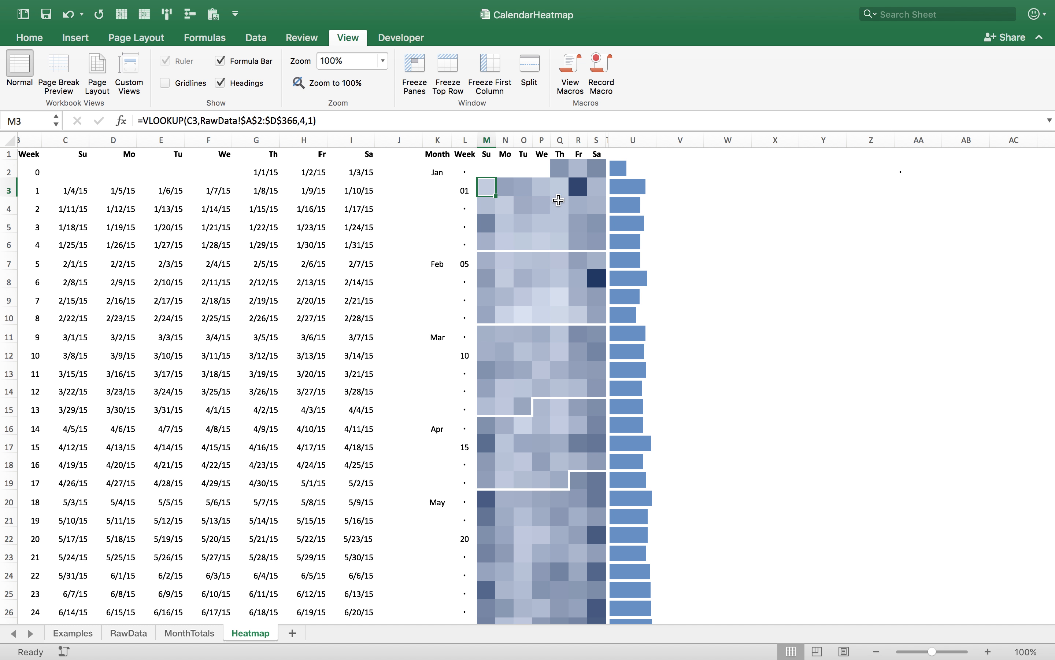
pyautogui.click(564, 172)
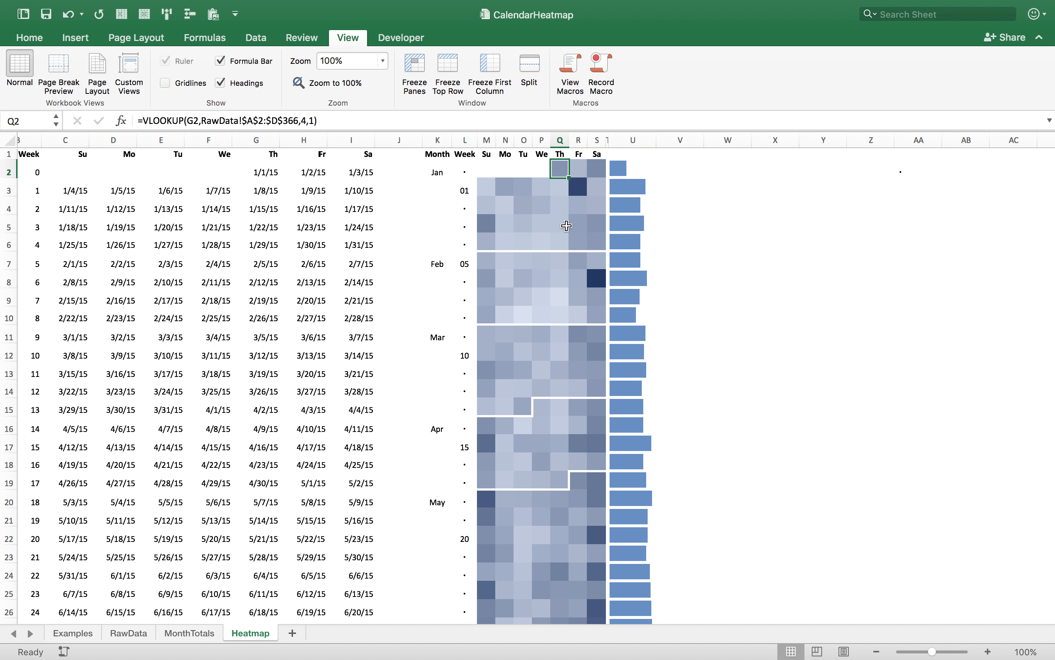
pyautogui.click(33, 39)
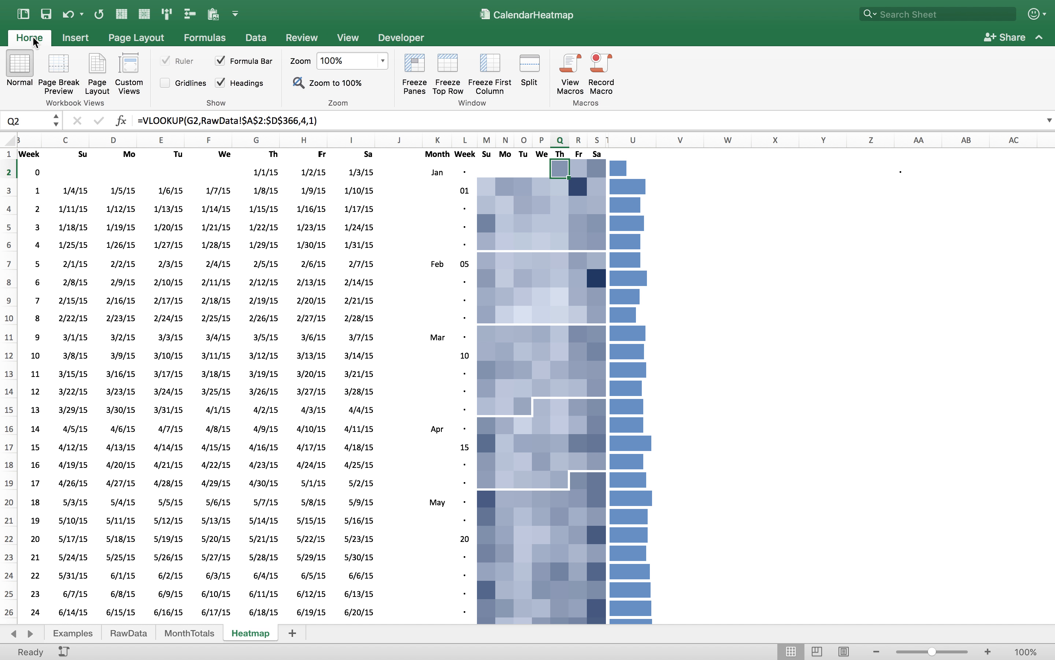
pyautogui.click(662, 93)
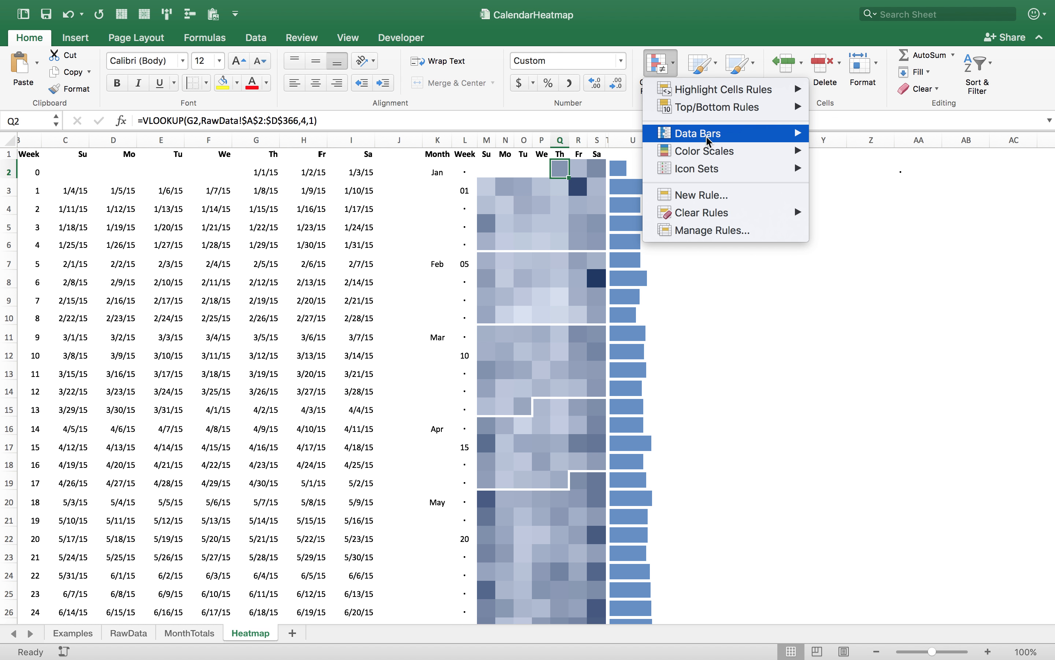
pyautogui.moveTo(677, 153)
pyautogui.press('Escape')
# - Examine the weekly total data bar in U2 and the weekday column sparkline in merged cell M56
pyautogui.click(628, 169)
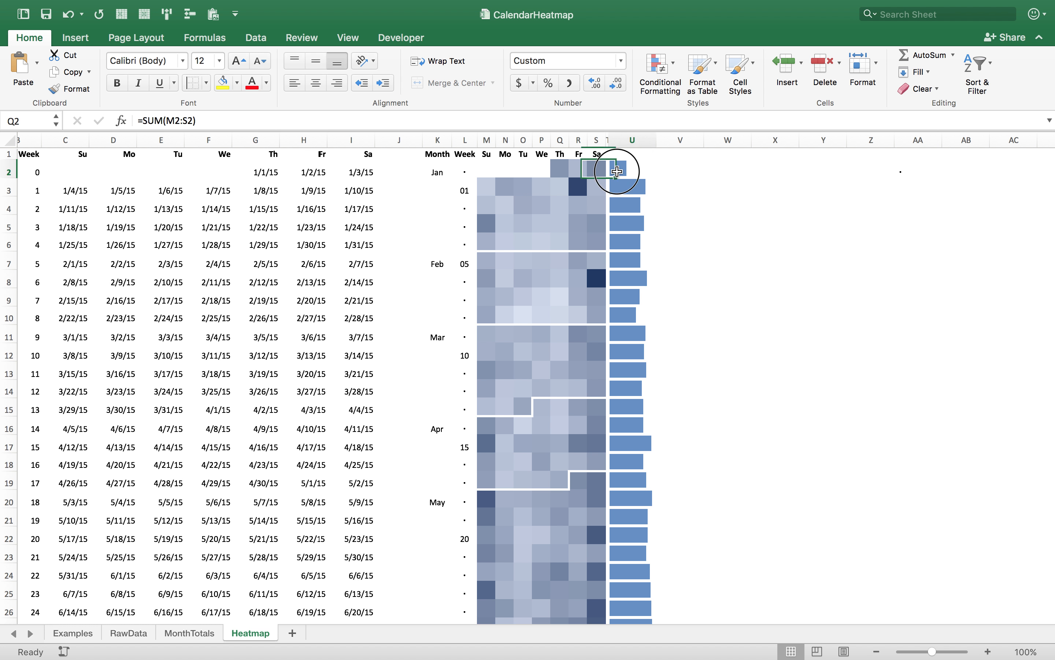
pyautogui.scroll(-7, 616, 250)
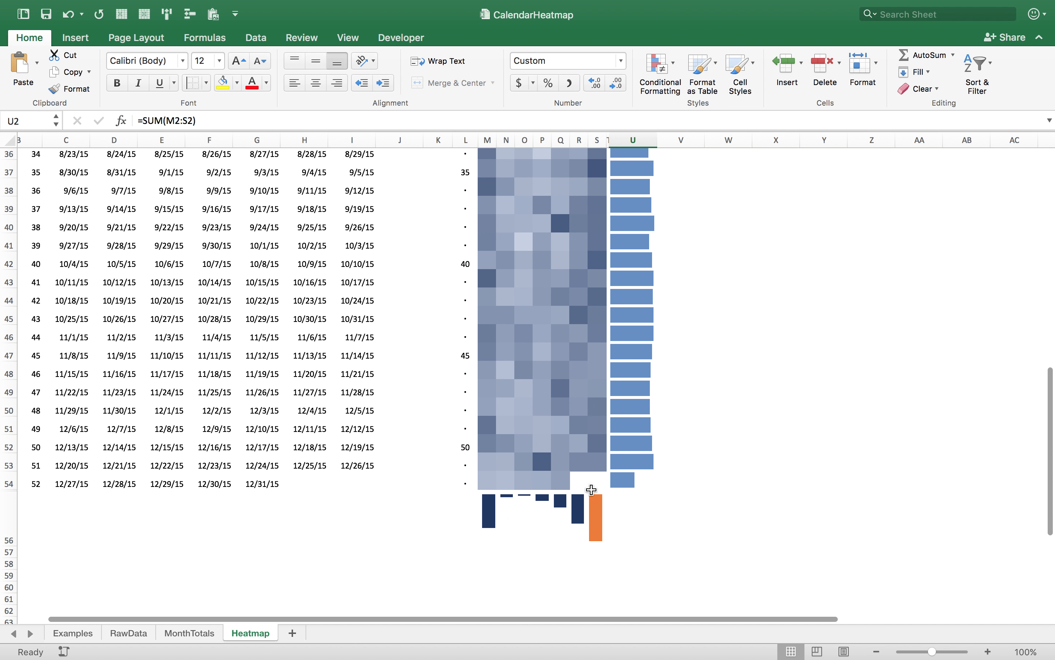
pyautogui.click(591, 511)
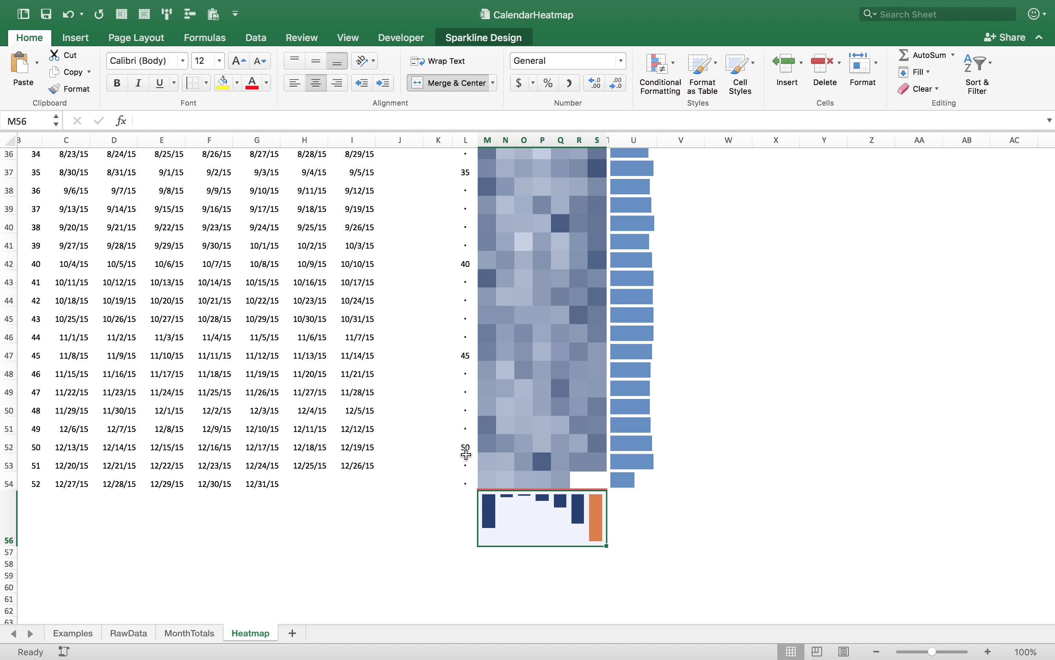
# - Examine the week label formula in L2 and the labels below it, and view the sample heatmaps on the Examples sheet
pyautogui.scroll(15, 466, 453)
pyautogui.click(482, 174)
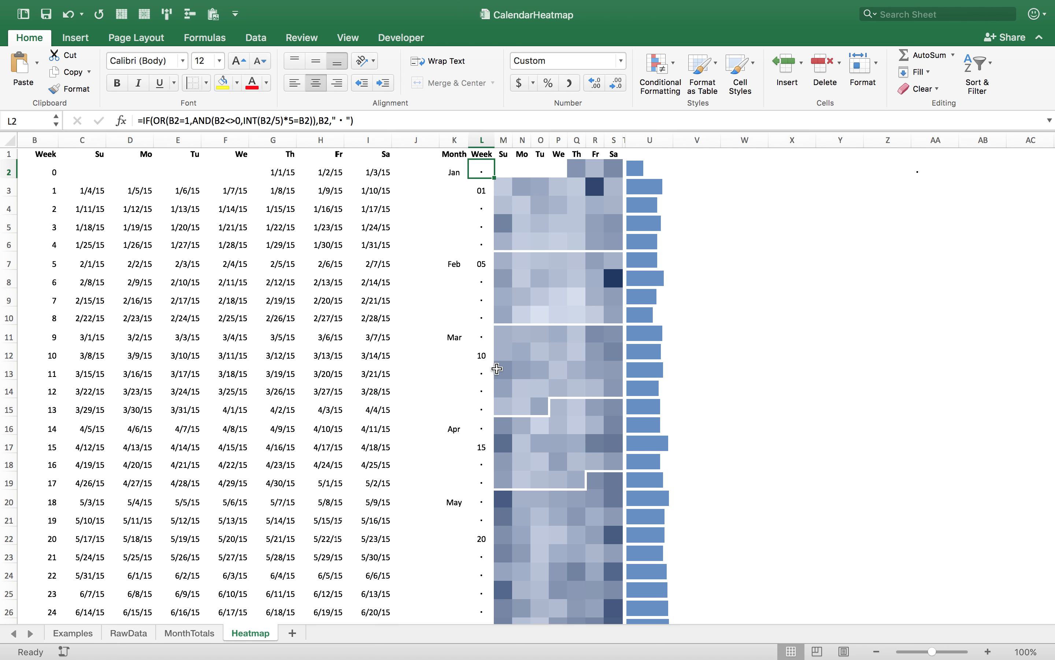
pyautogui.scroll(-5, 480, 306)
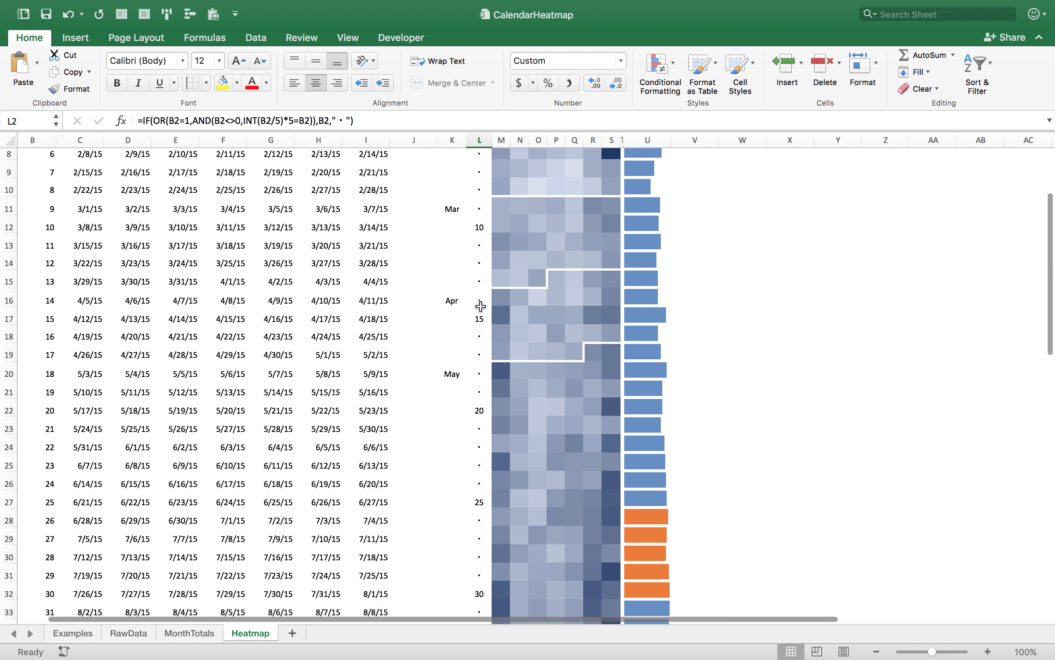
pyautogui.scroll(5, 480, 306)
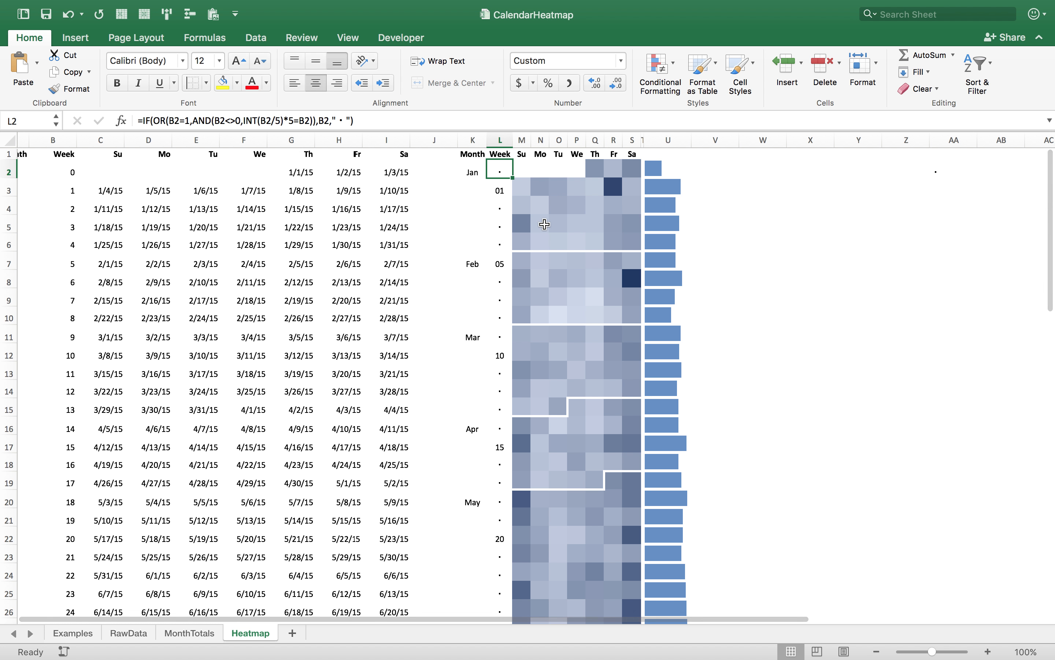
pyautogui.click(727, 262)
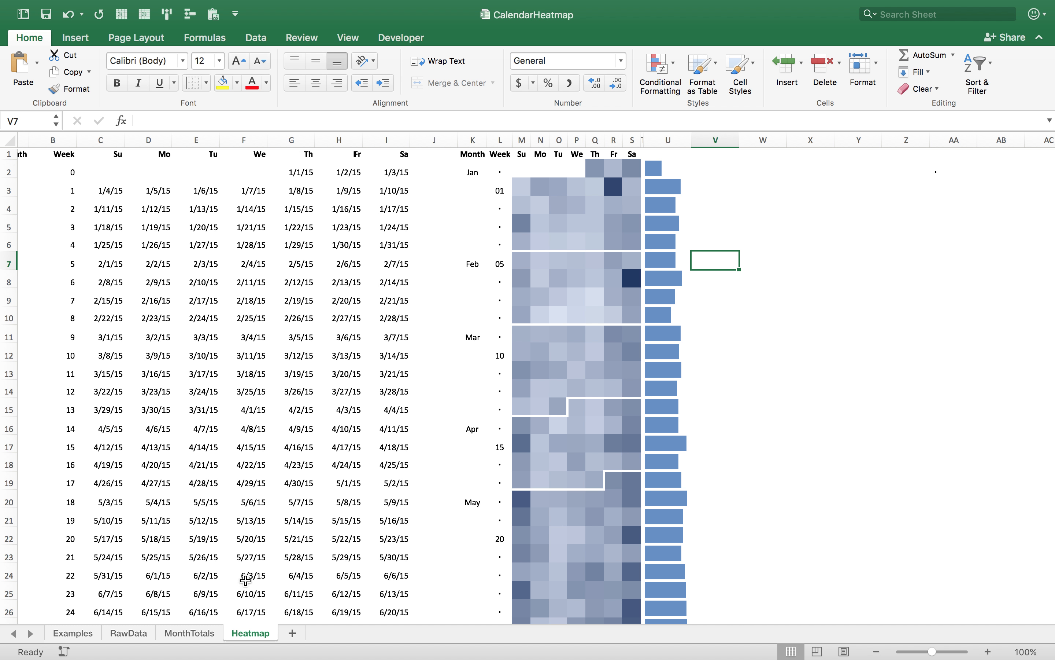
pyautogui.click(73, 637)
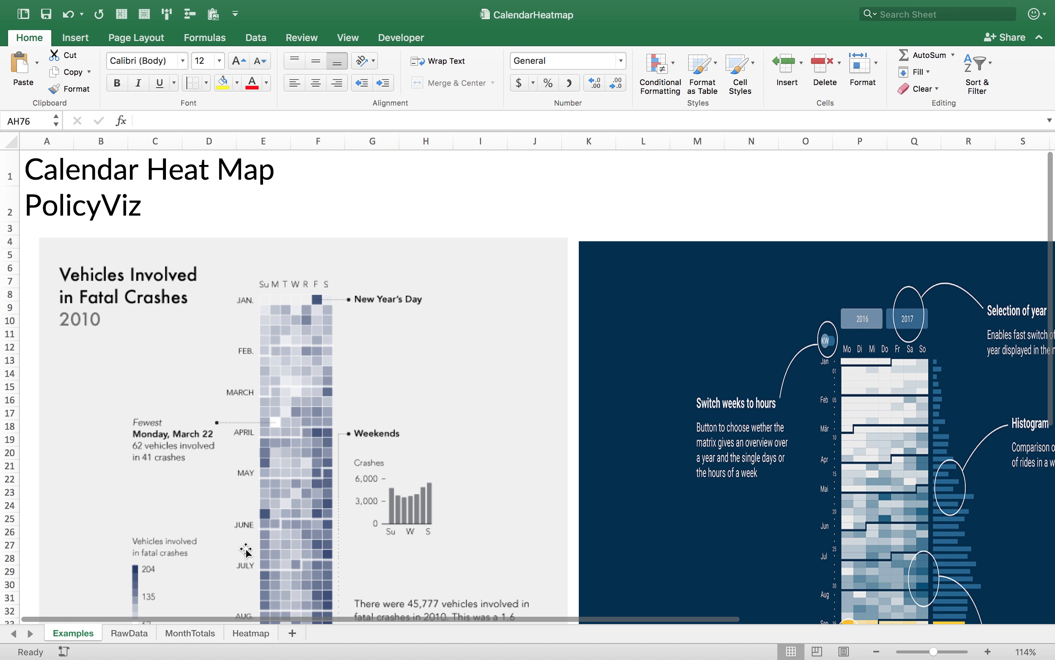